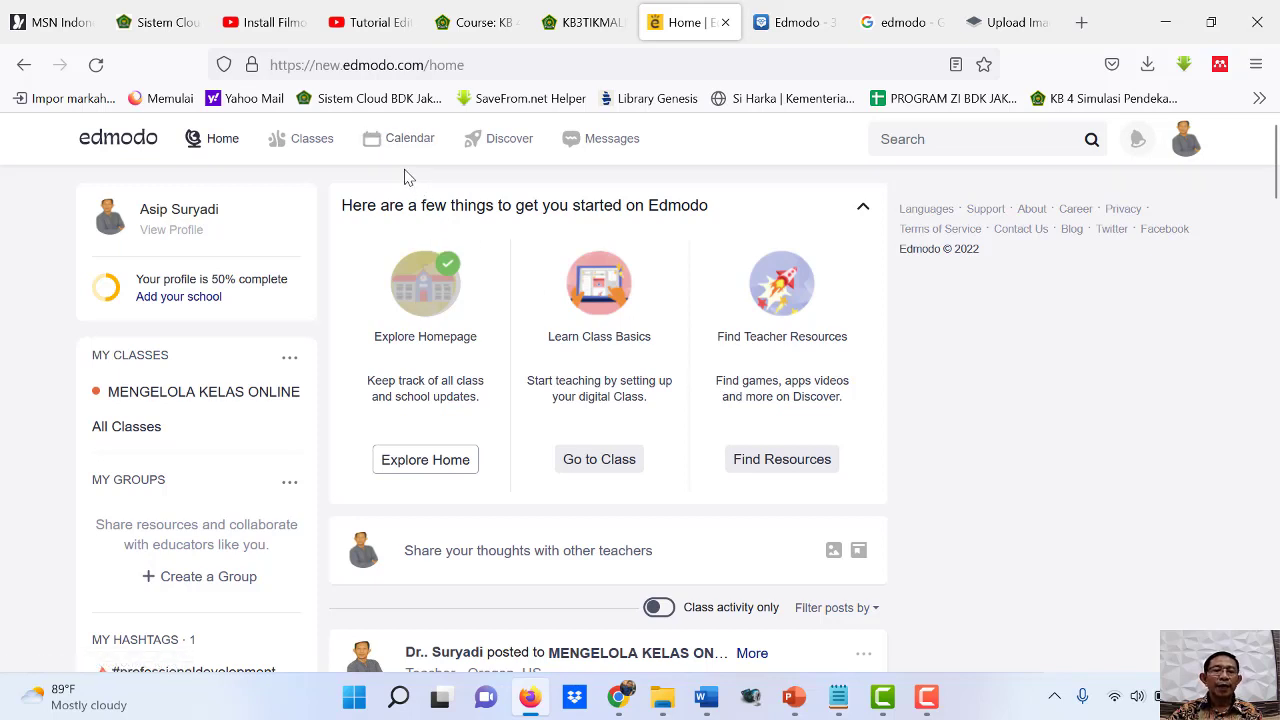
Start creating a new class and name it "Fisika Kelas X".
{"action": "mouse_move", "coordinate": [290, 148]}
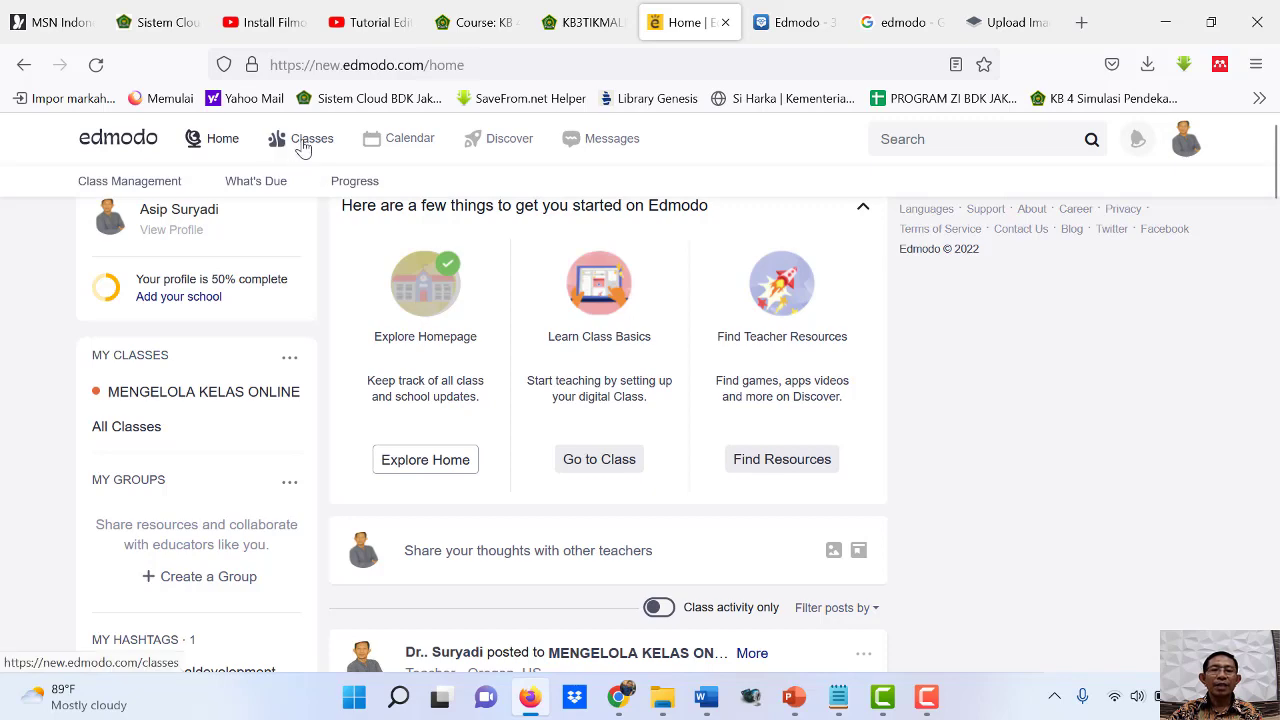
{"action": "left_click", "coordinate": [303, 147]}
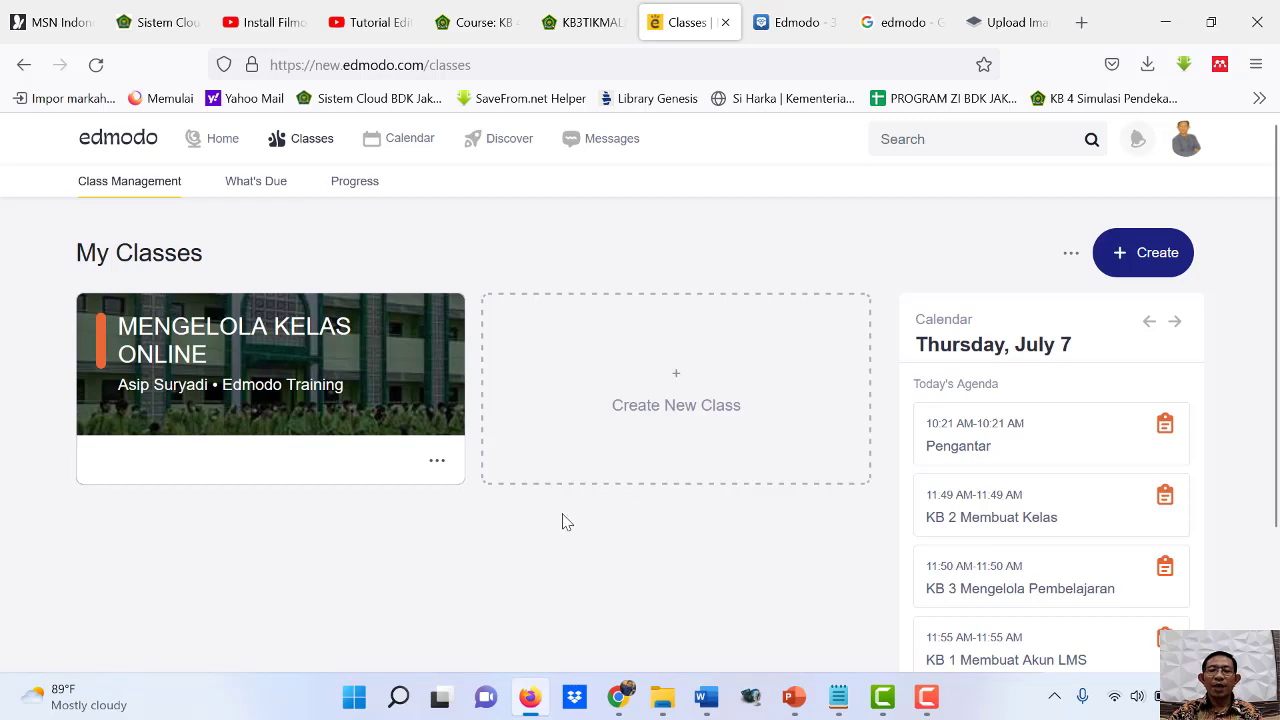
{"action": "left_click", "coordinate": [677, 390]}
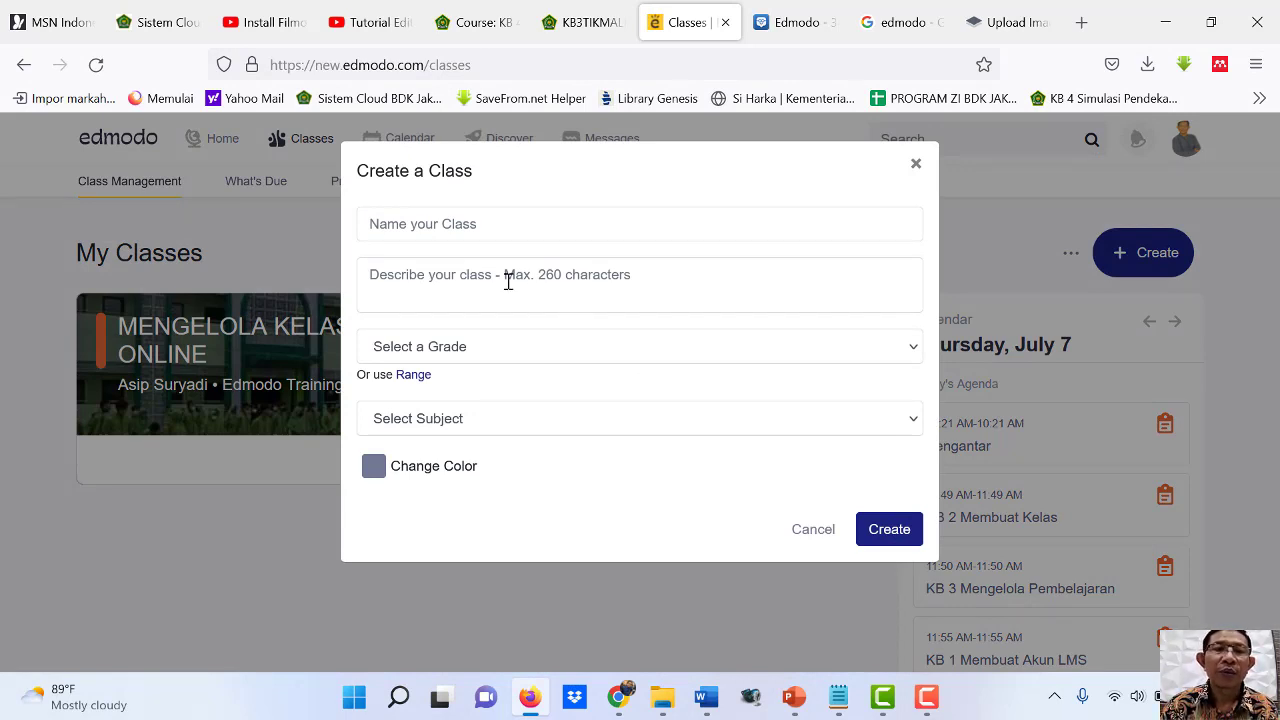
{"action": "left_click", "coordinate": [467, 223]}
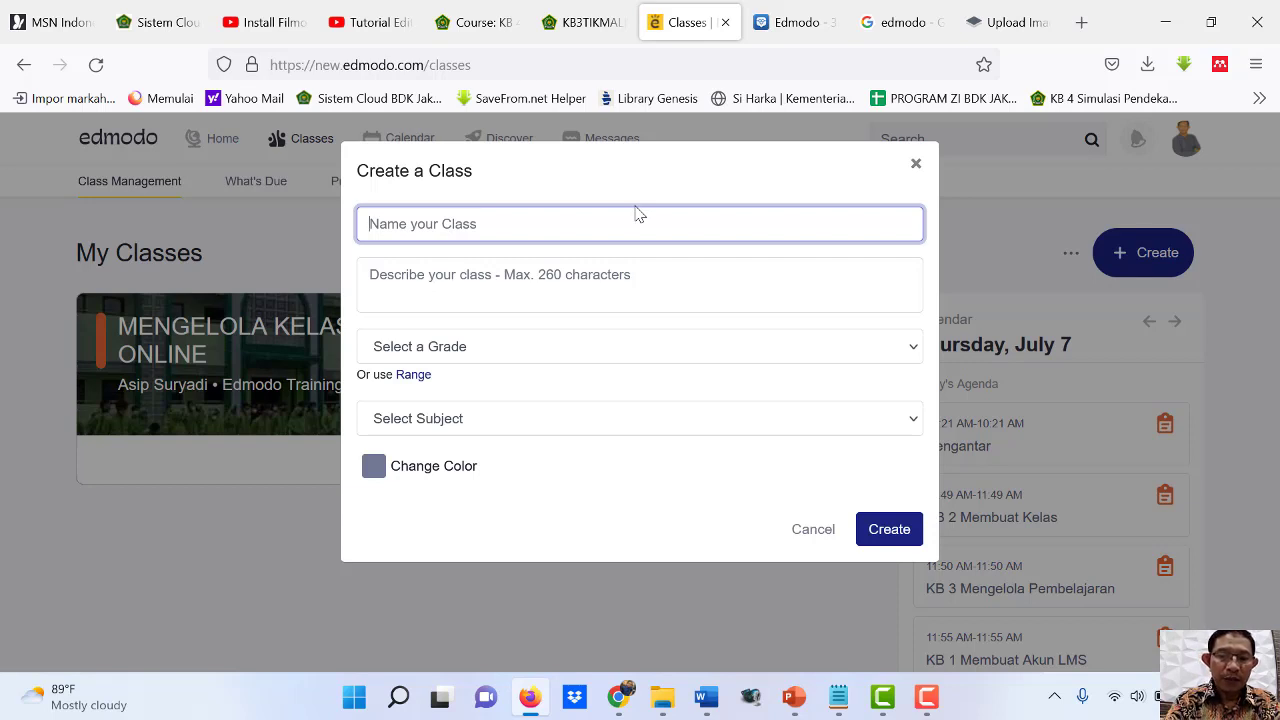
{"action": "type", "text": "Fisika"}
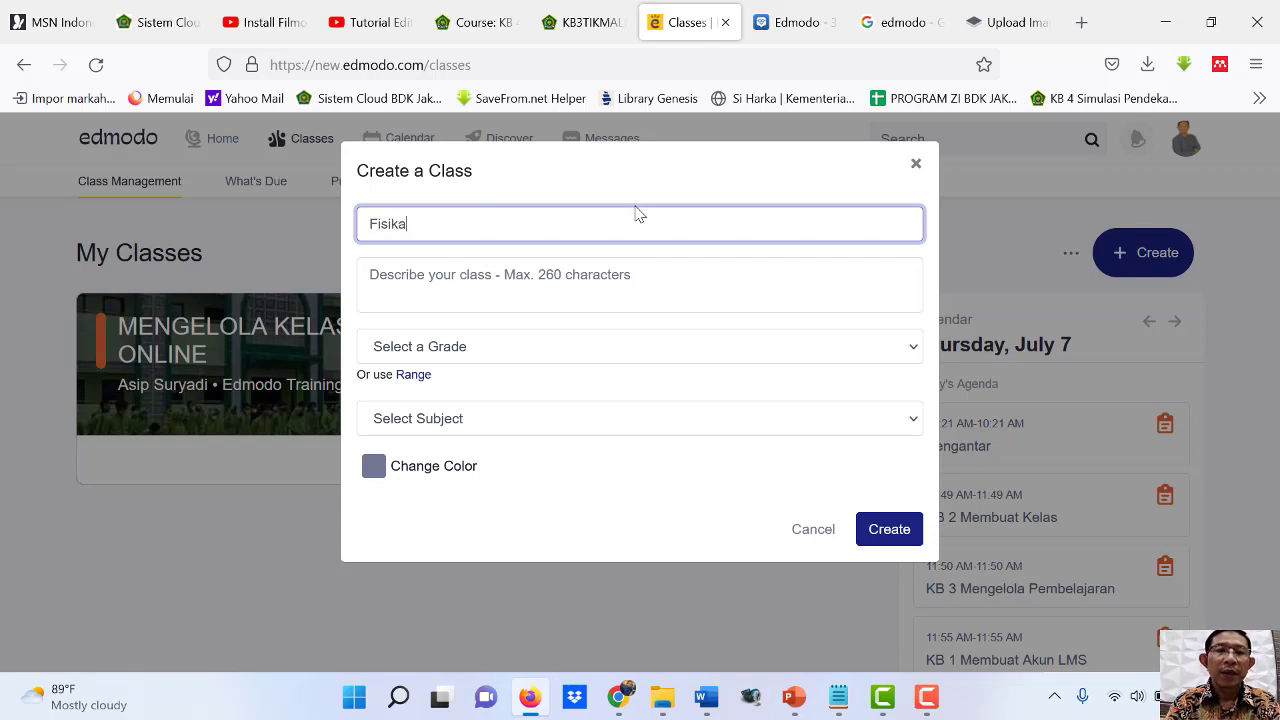
{"action": "type", "text": " Kelas X"}
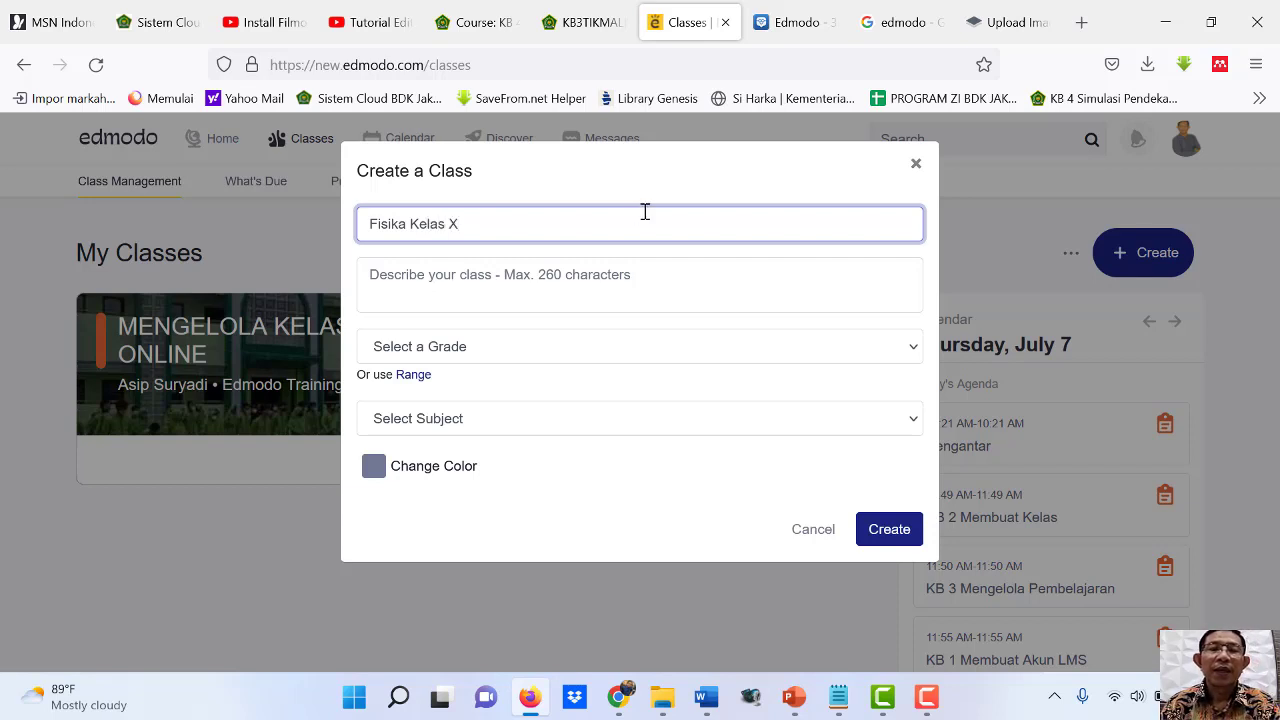
Describe the class as "Dalam kelas ini disajikan pebelajaran mata pelajaran FIsika kelas XI DI MAdrasah Aliyah XJakarta".
{"action": "left_click", "coordinate": [638, 281]}
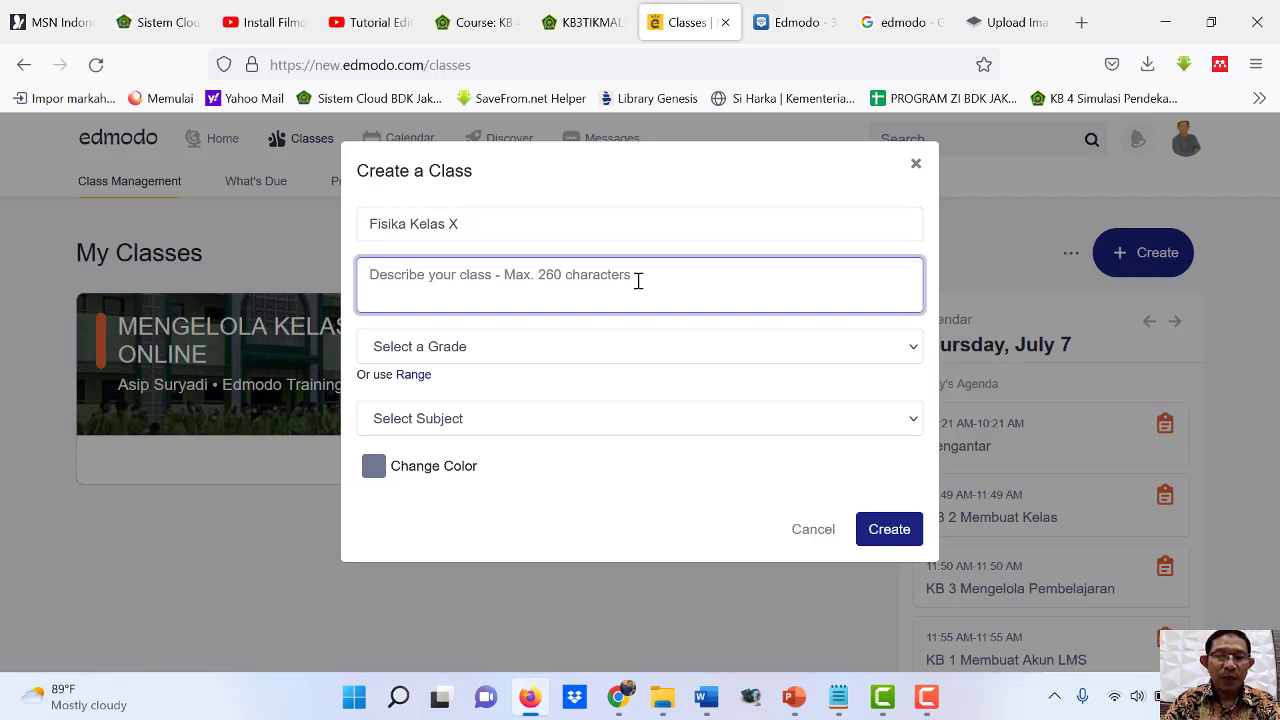
{"action": "type", "text": "DA"}
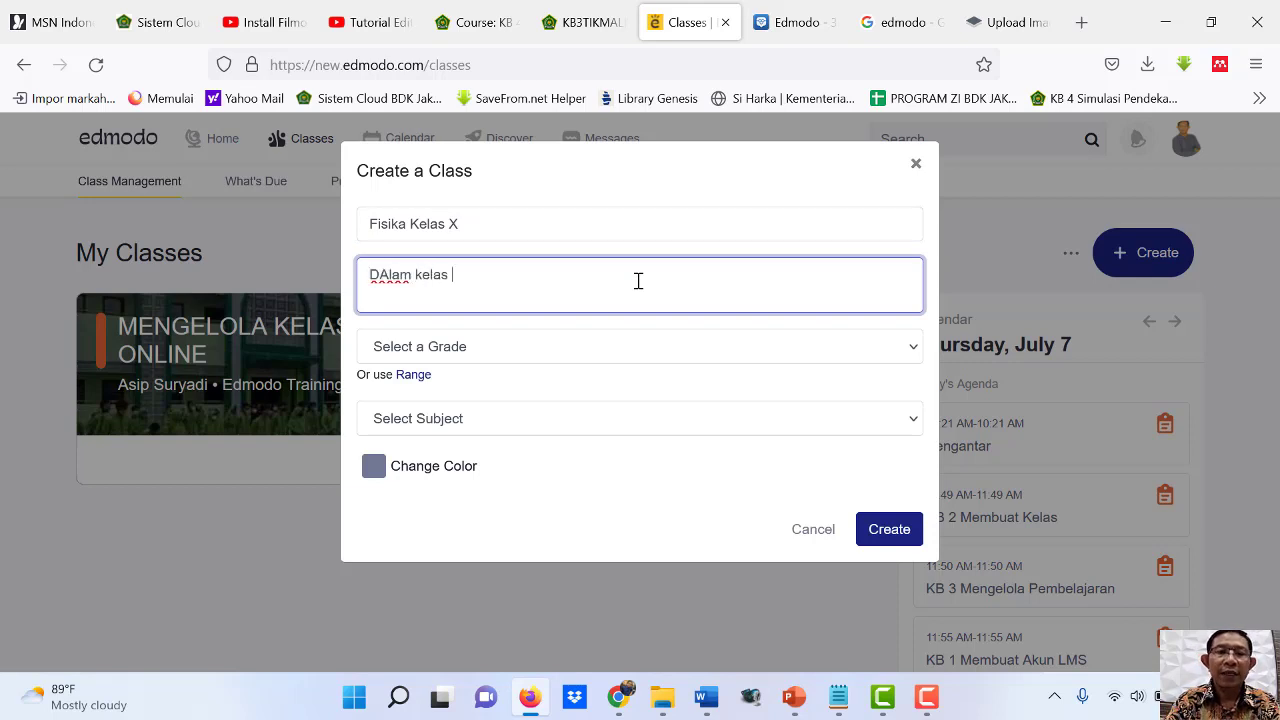
{"action": "type", "text": "lam kelas"}
{"action": "type", "text": "ini disajikan pebelajaran mata pelajaran FIsika kelas XI DI MAdrasah Aliyah XJakarta"}
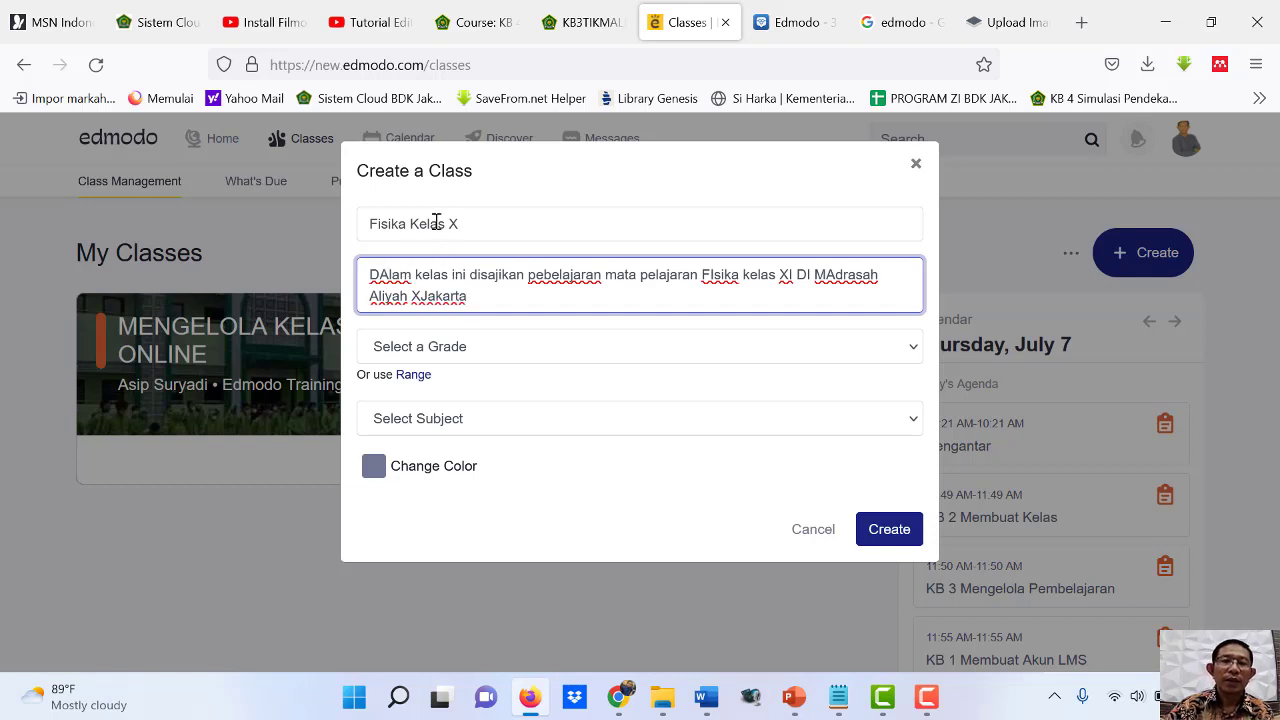
{"action": "key", "text": "BackSpace"}
{"action": "type", "text": "a"}
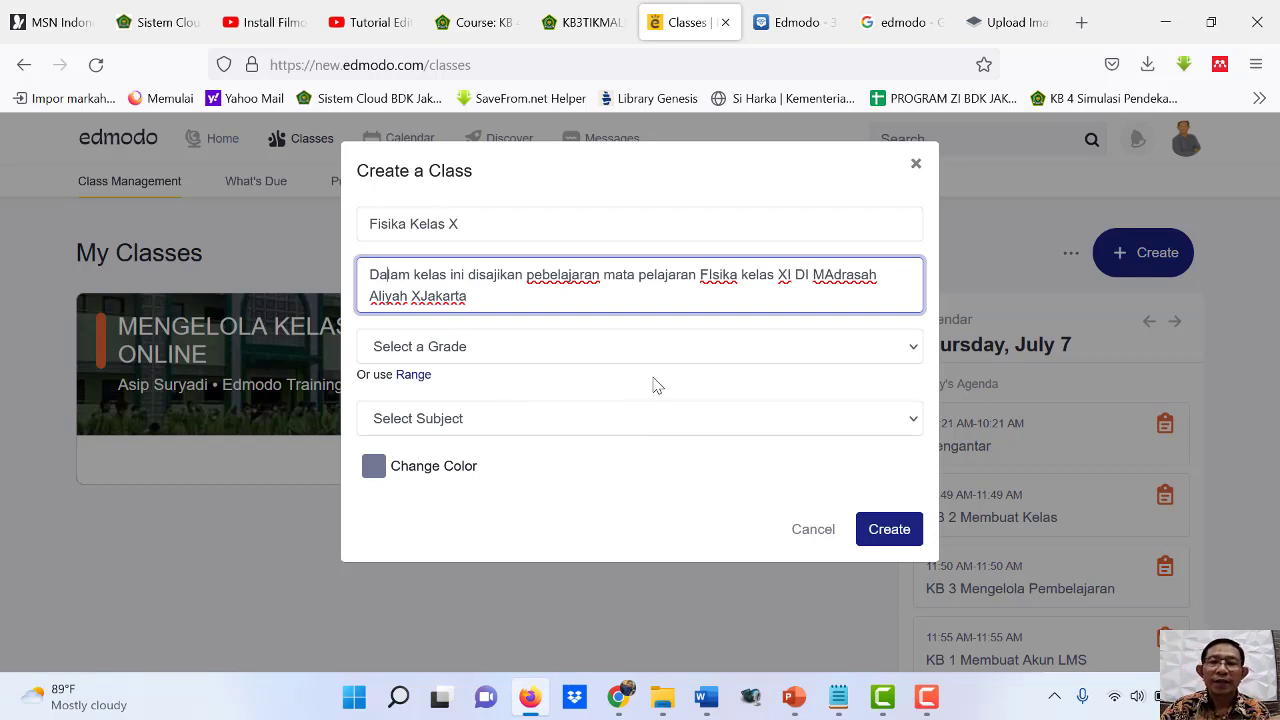
Set the class to 10th Grade with Science as the subject and Physics as the sub-subject.
{"action": "left_click", "coordinate": [914, 346]}
{"action": "scroll", "coordinate": [572, 476], "scroll_direction": "down", "scroll_amount": 2}
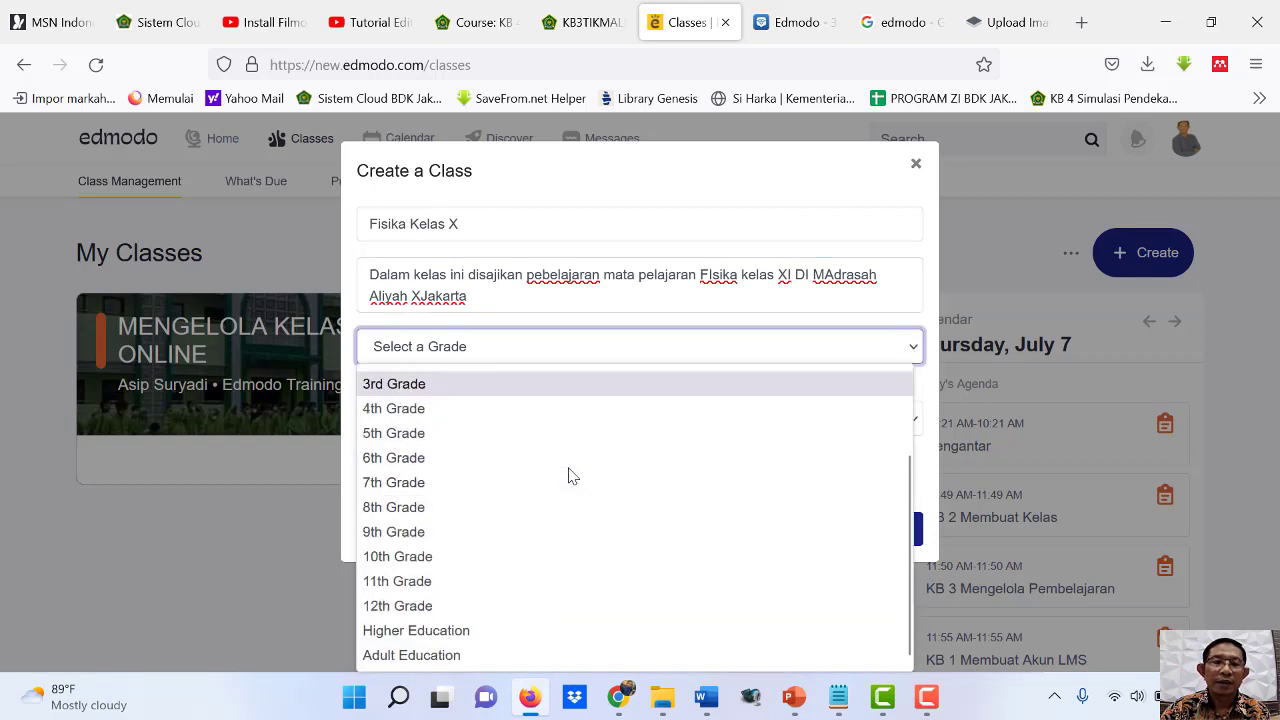
{"action": "left_click", "coordinate": [466, 558]}
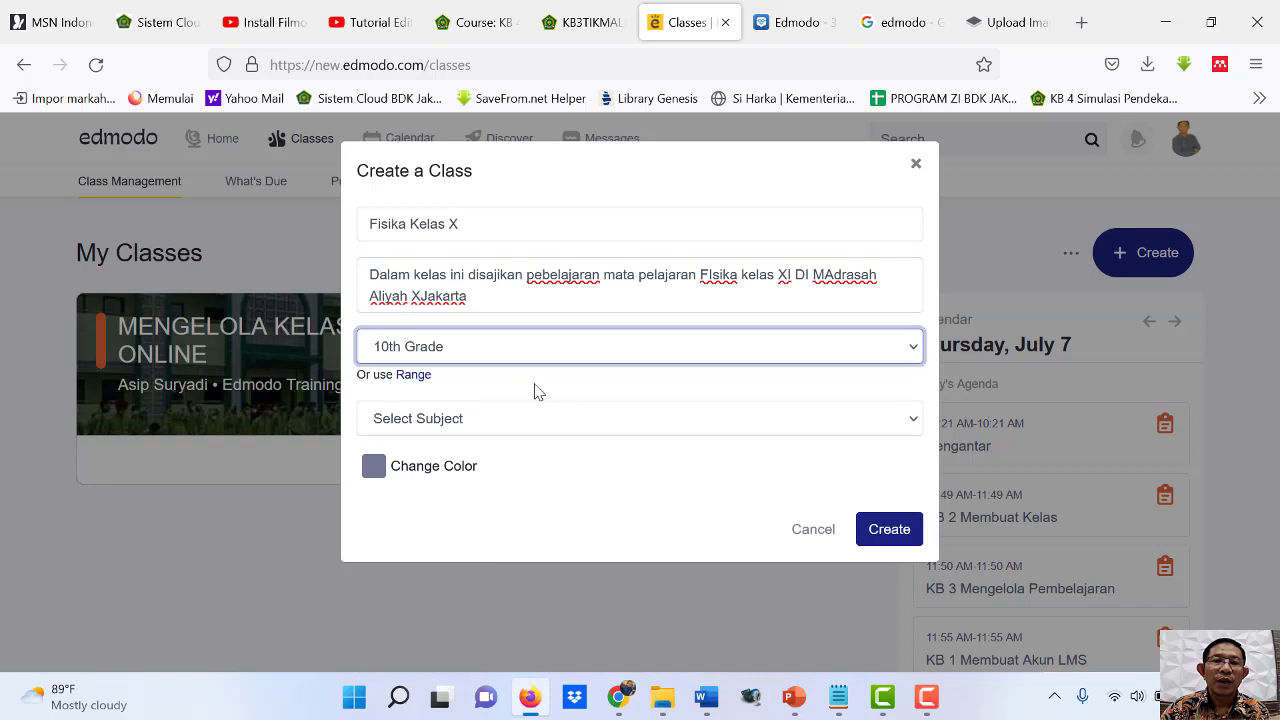
{"action": "left_click", "coordinate": [910, 420]}
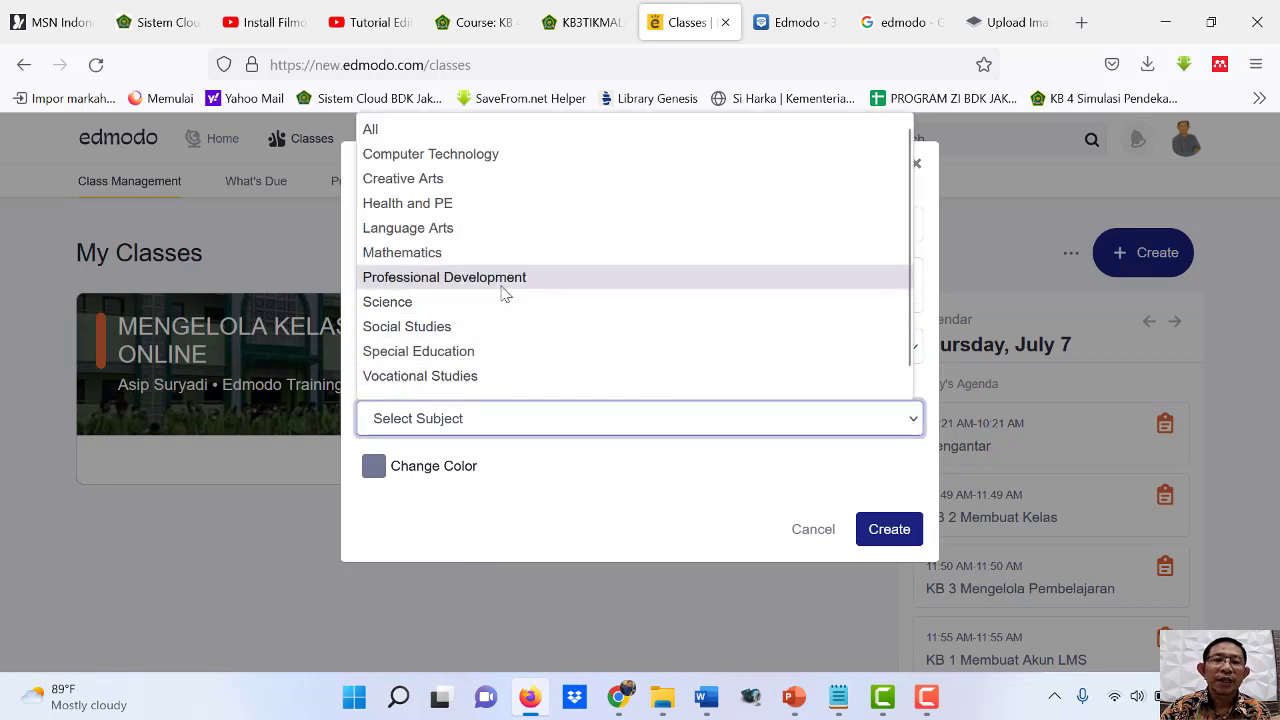
{"action": "left_click", "coordinate": [540, 303]}
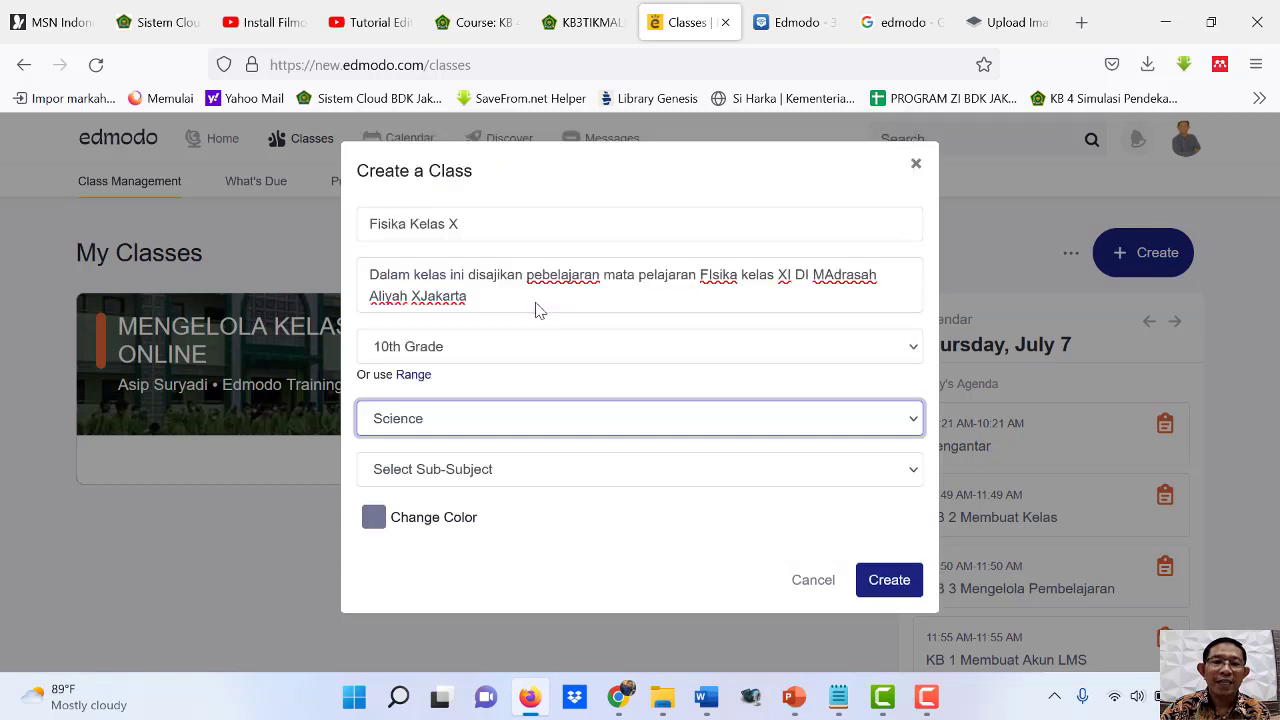
{"action": "left_click", "coordinate": [484, 476]}
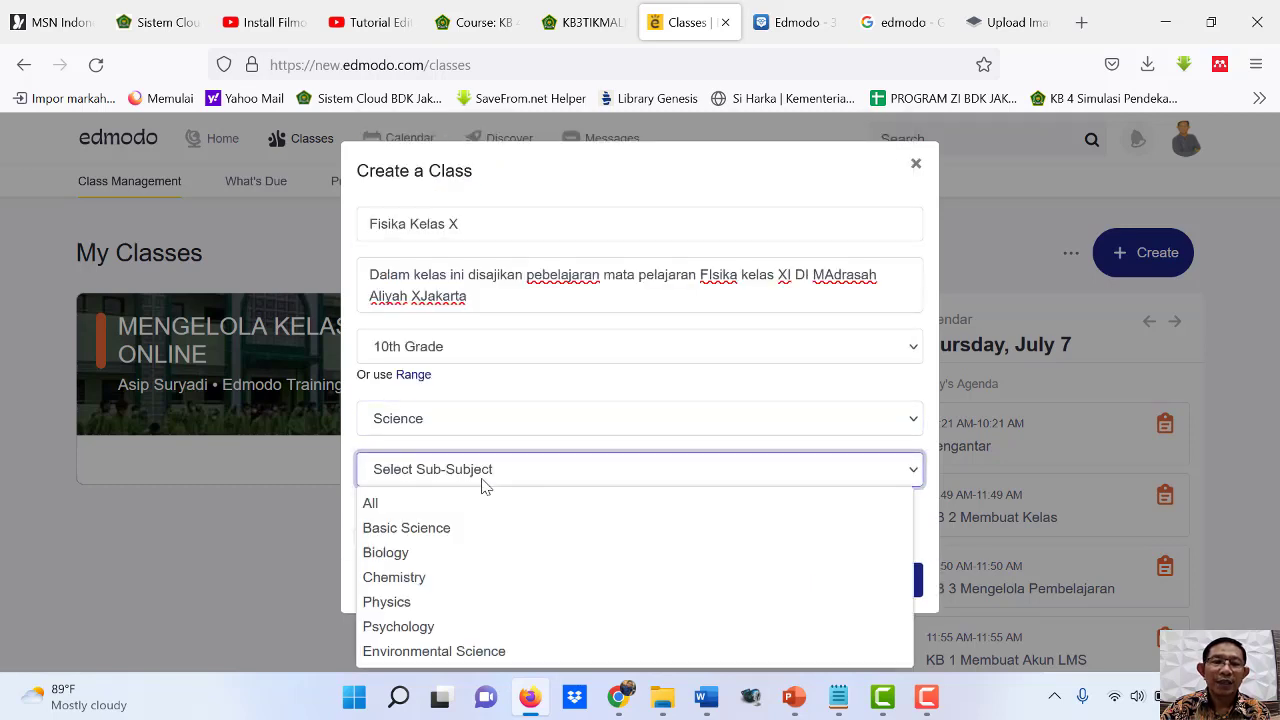
{"action": "left_click", "coordinate": [458, 602]}
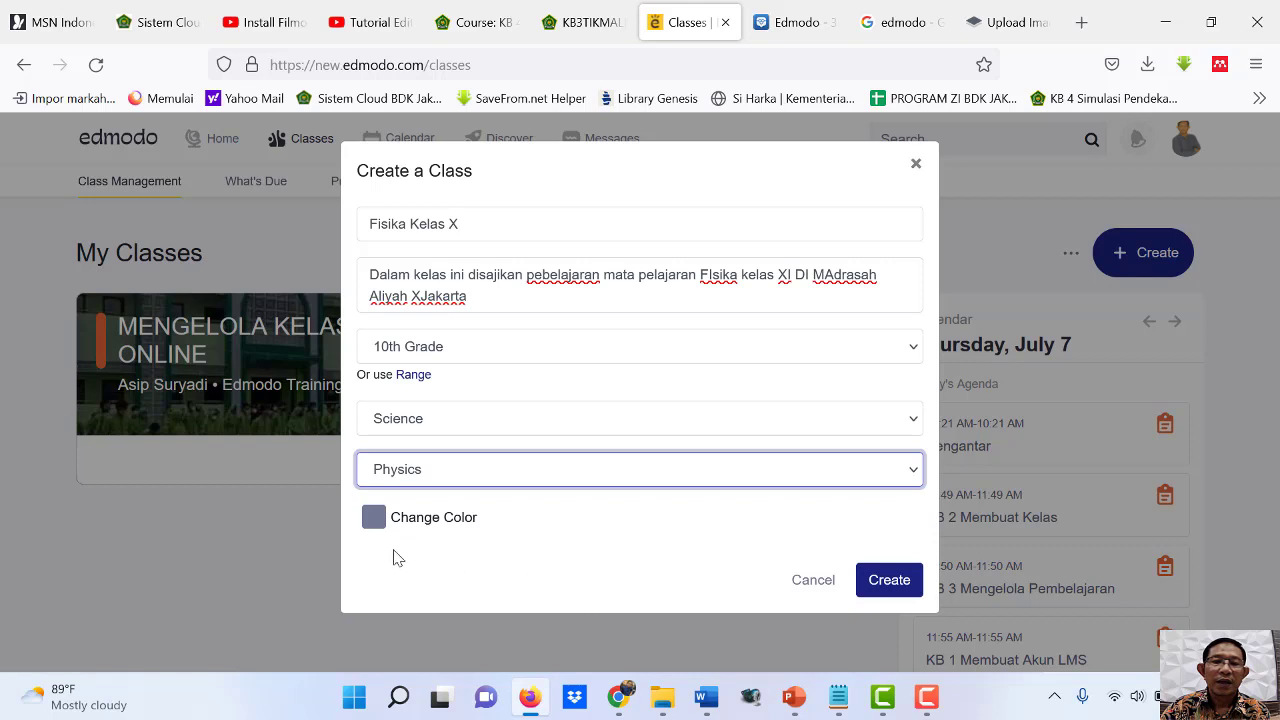
Choose blue as the class color and create the class.
{"action": "left_click", "coordinate": [373, 522]}
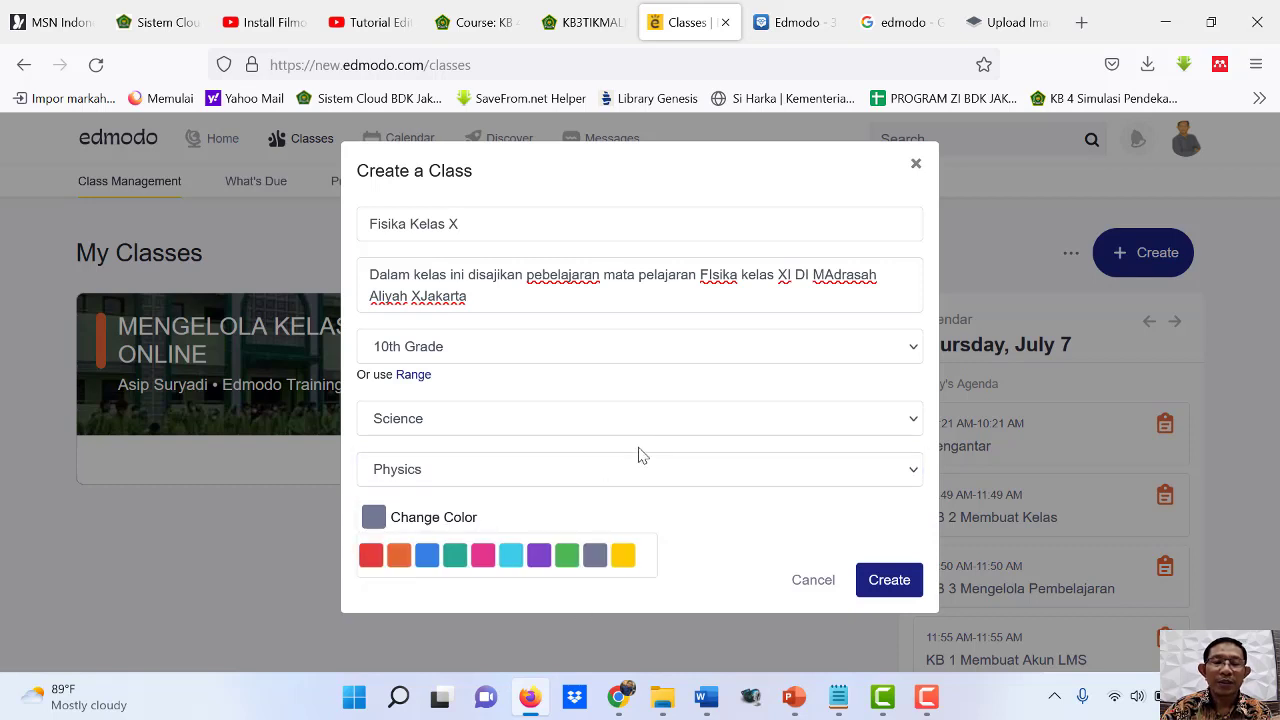
{"action": "left_click", "coordinate": [427, 556]}
{"action": "left_click", "coordinate": [889, 580]}
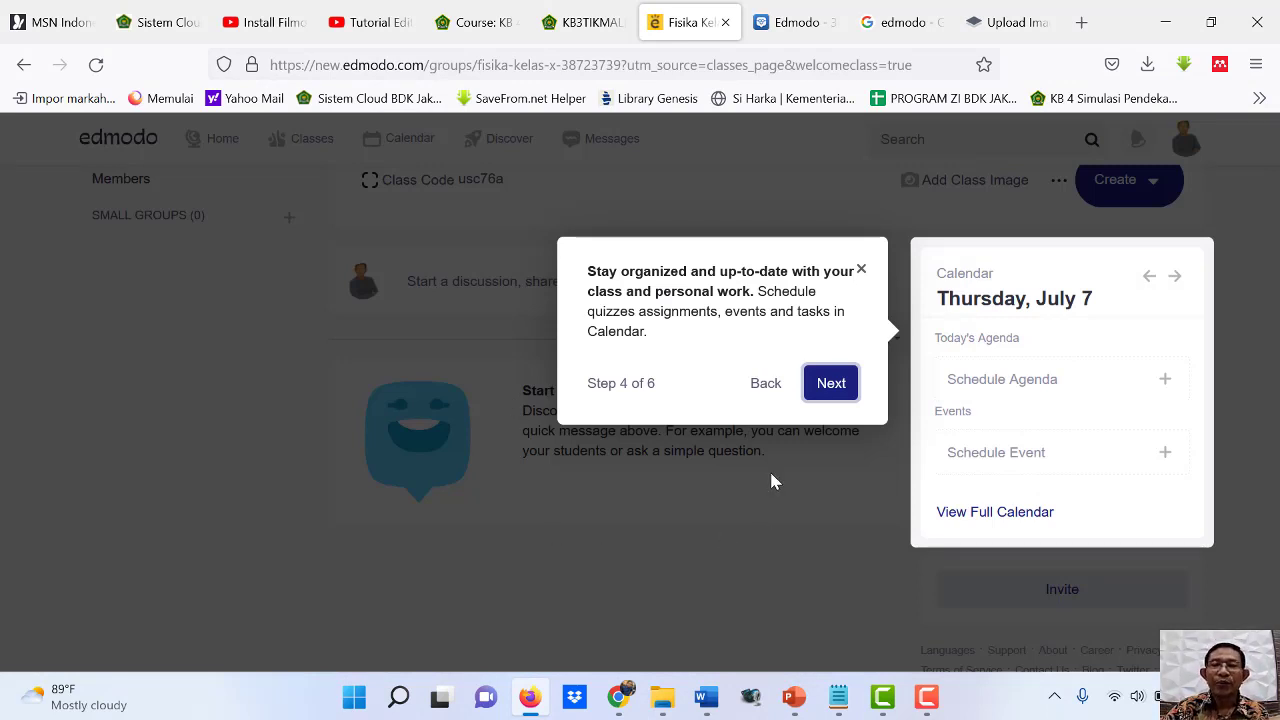
Go through the remaining introduction tour of the new class and dismiss the welcome dialog.
{"action": "left_click", "coordinate": [840, 390]}
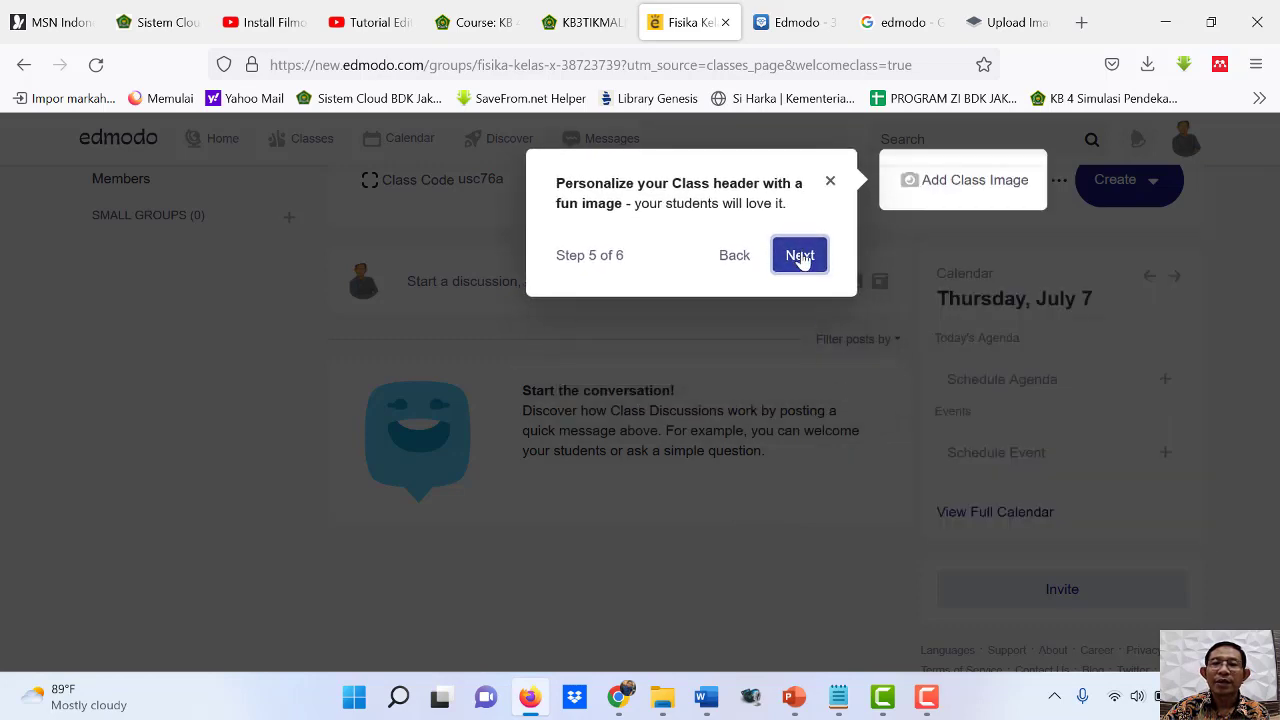
{"action": "left_click", "coordinate": [800, 256]}
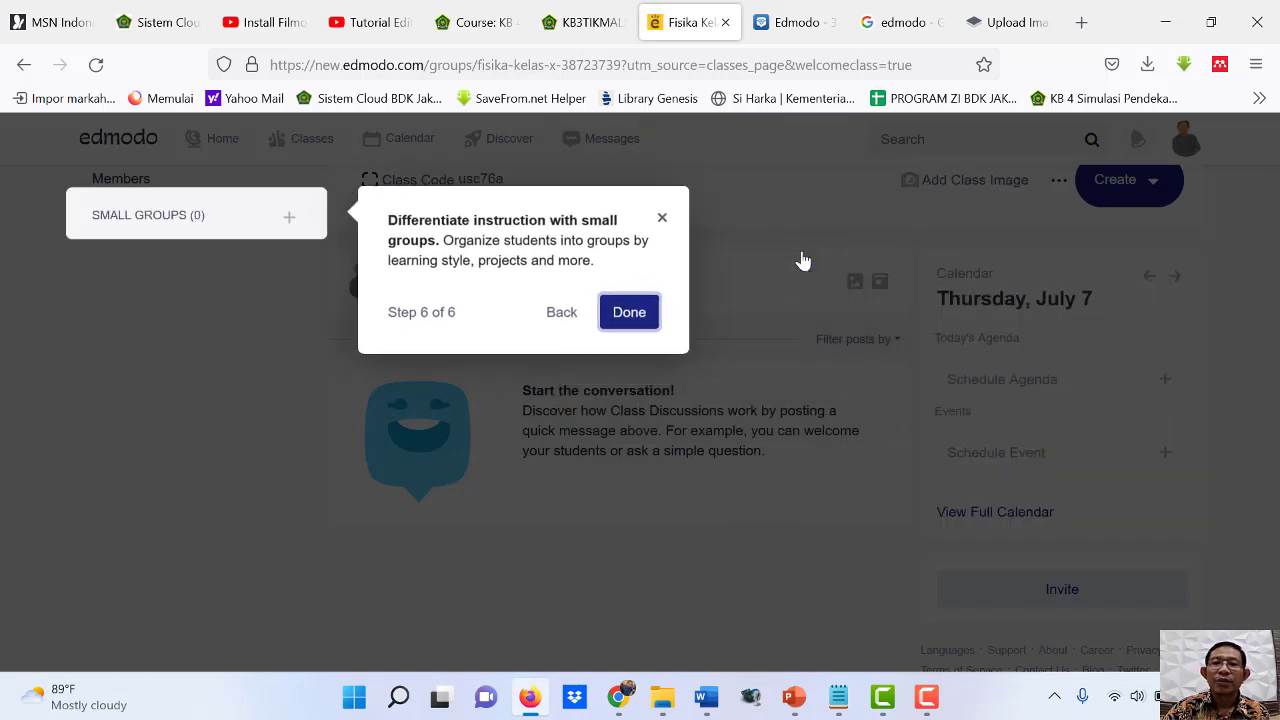
{"action": "left_click", "coordinate": [626, 315]}
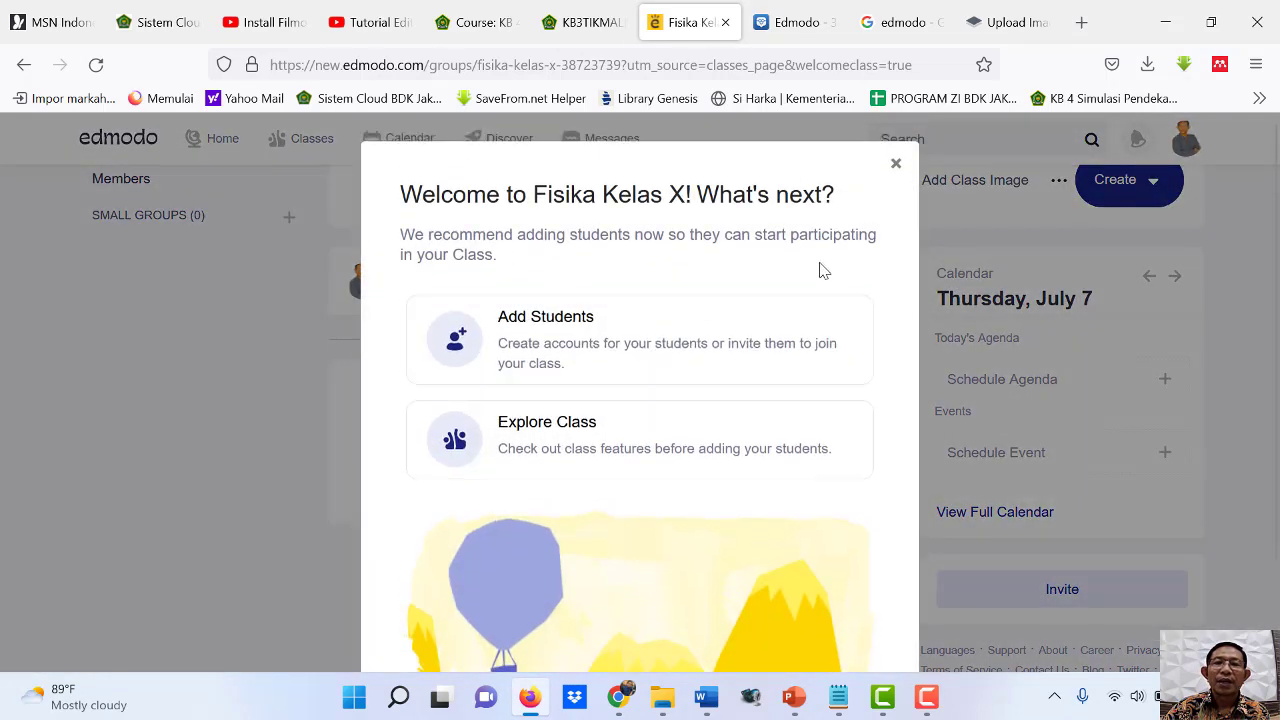
{"action": "left_click", "coordinate": [895, 164]}
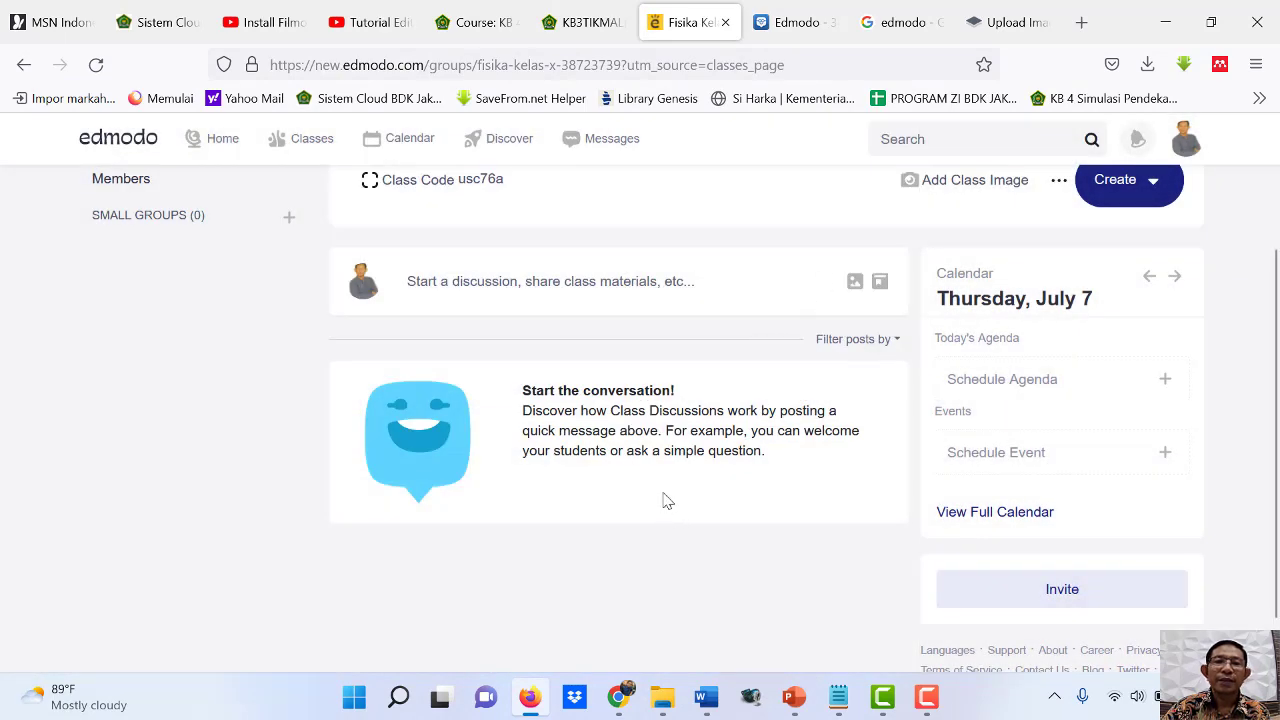
Examine the new class's overview and its Posts page, including the editor for a new post.
{"action": "scroll", "coordinate": [665, 499], "scroll_direction": "up", "scroll_amount": 3}
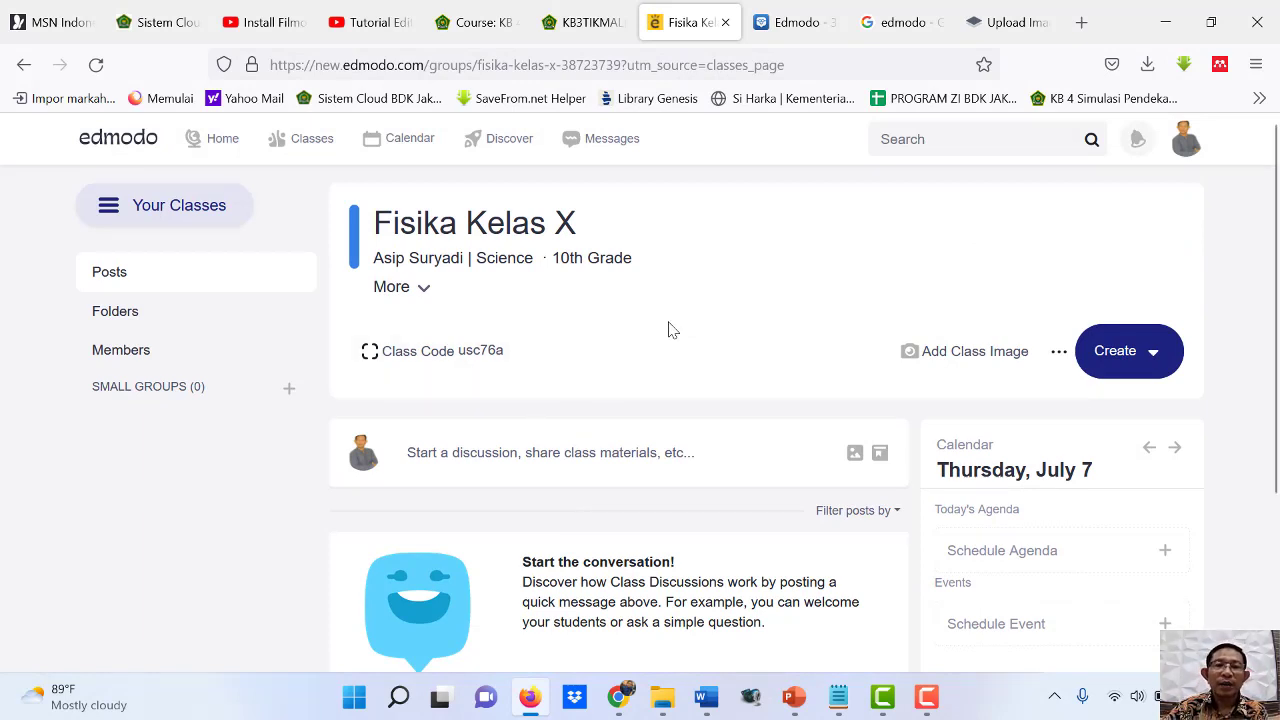
{"action": "scroll", "coordinate": [675, 320], "scroll_direction": "down", "scroll_amount": 3}
{"action": "scroll", "coordinate": [675, 320], "scroll_direction": "up", "scroll_amount": 3}
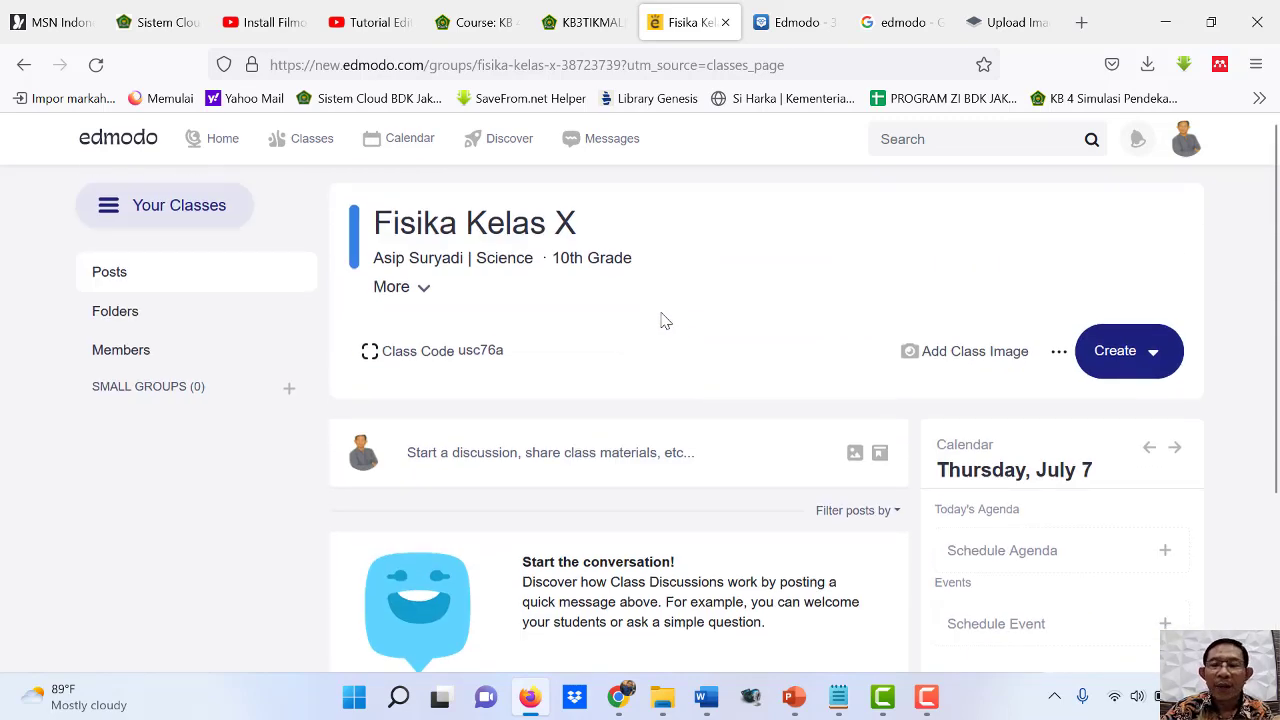
{"action": "left_click", "coordinate": [116, 279]}
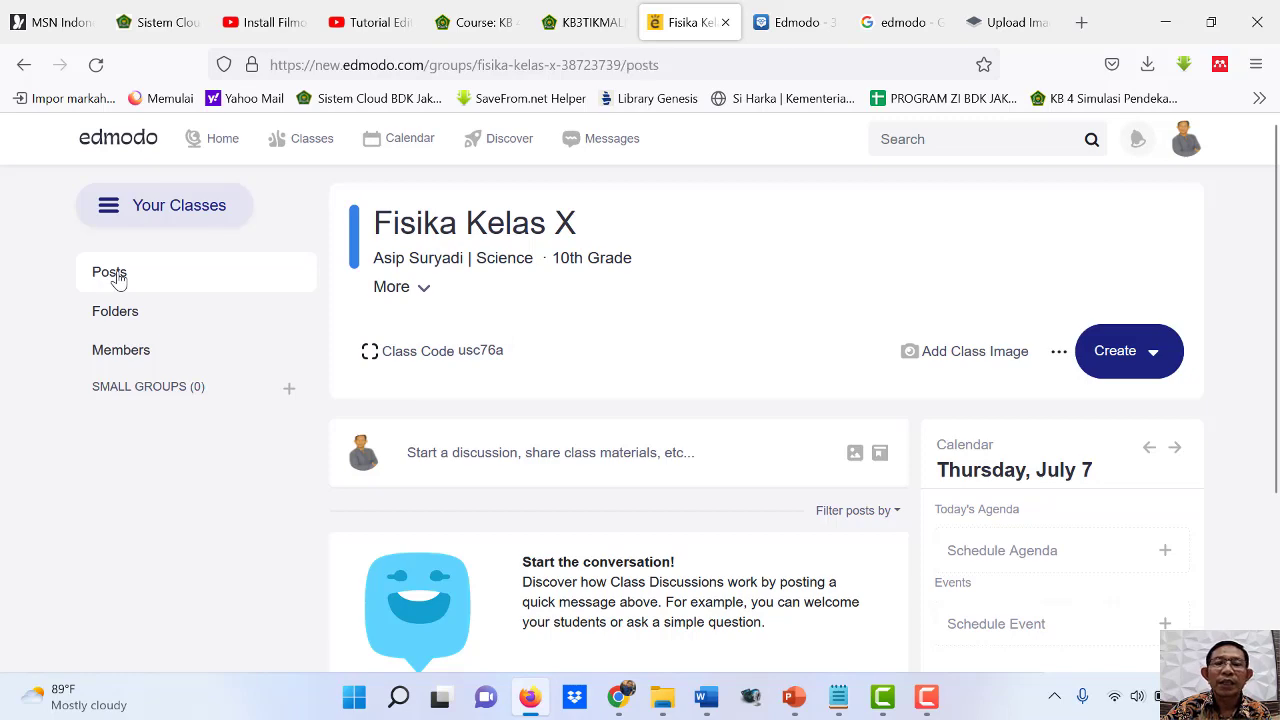
{"action": "scroll", "coordinate": [543, 437], "scroll_direction": "down", "scroll_amount": 4}
{"action": "scroll", "coordinate": [494, 363], "scroll_direction": "up", "scroll_amount": 2}
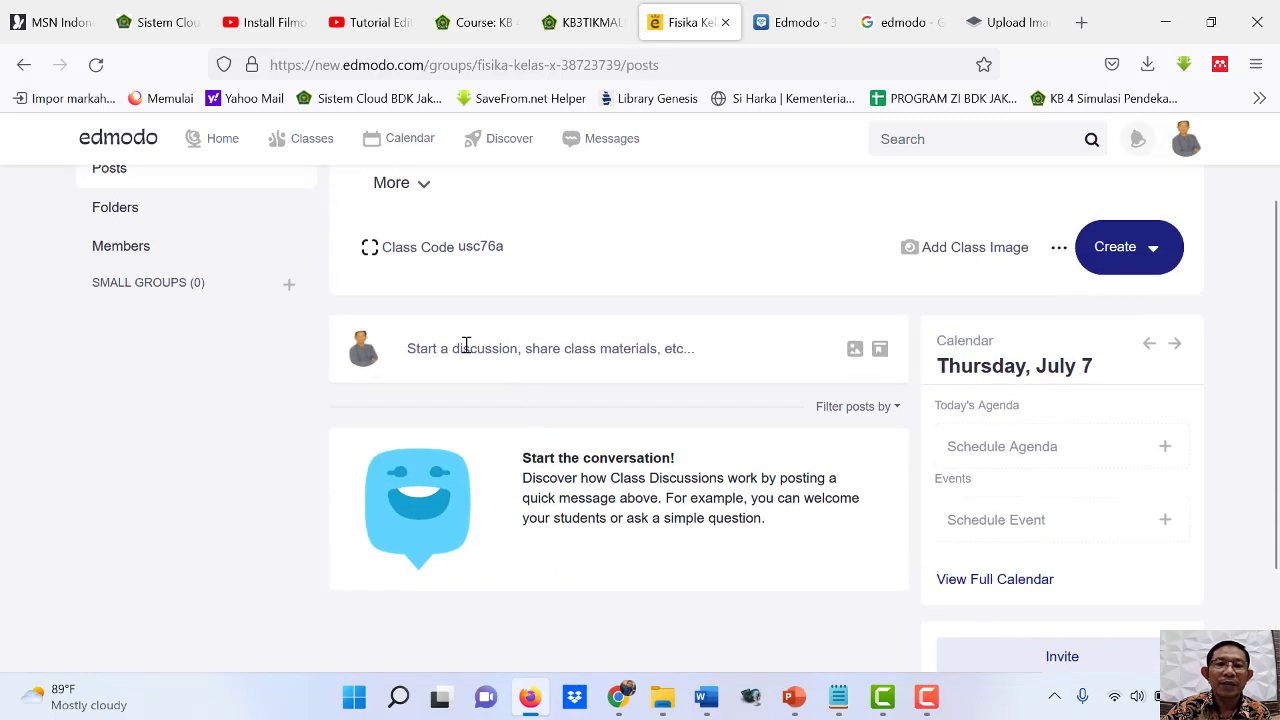
{"action": "left_click", "coordinate": [465, 346]}
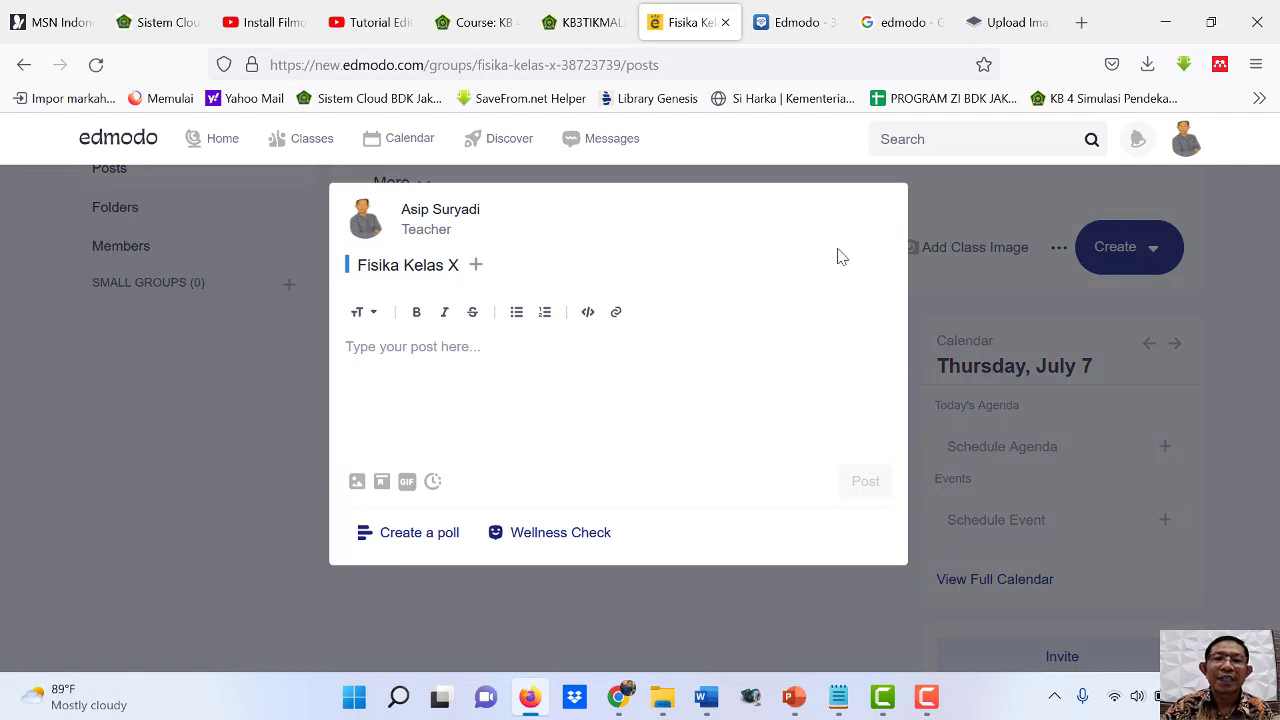
Leave the post editor and look through the class's Folders and Members pages.
{"action": "left_click", "coordinate": [129, 325]}
{"action": "left_click", "coordinate": [129, 325]}
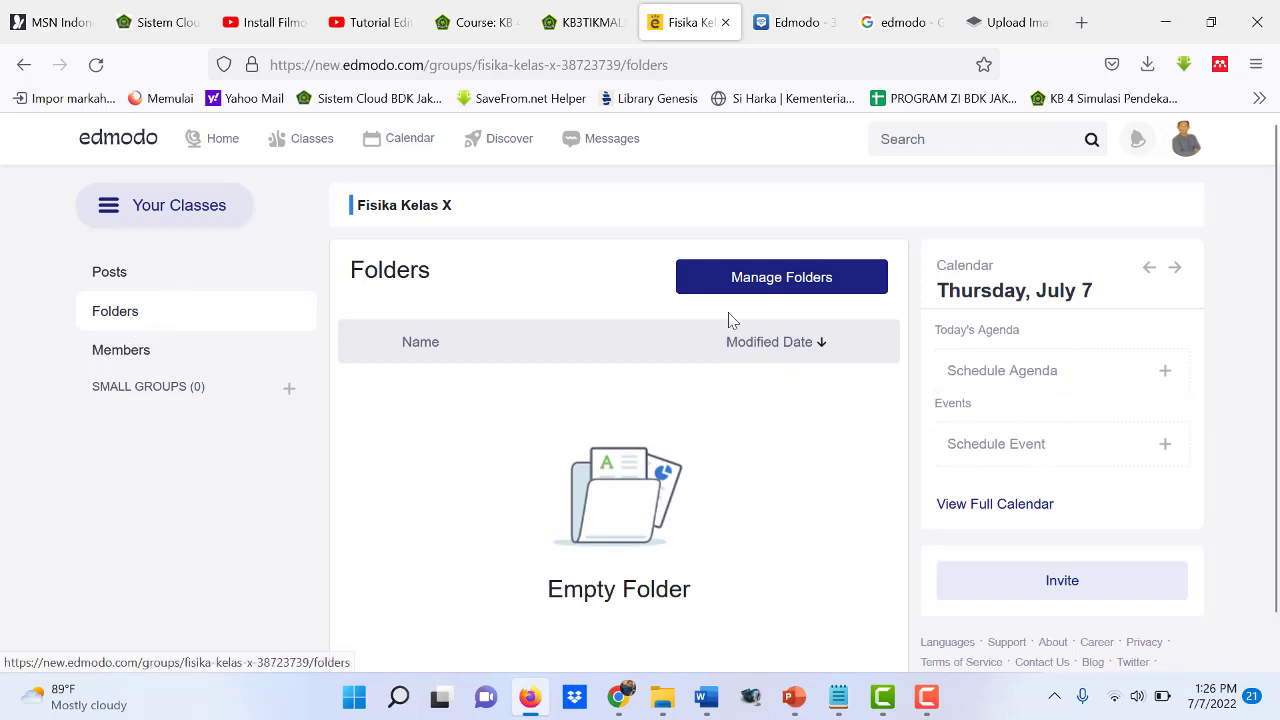
{"action": "left_click", "coordinate": [110, 362]}
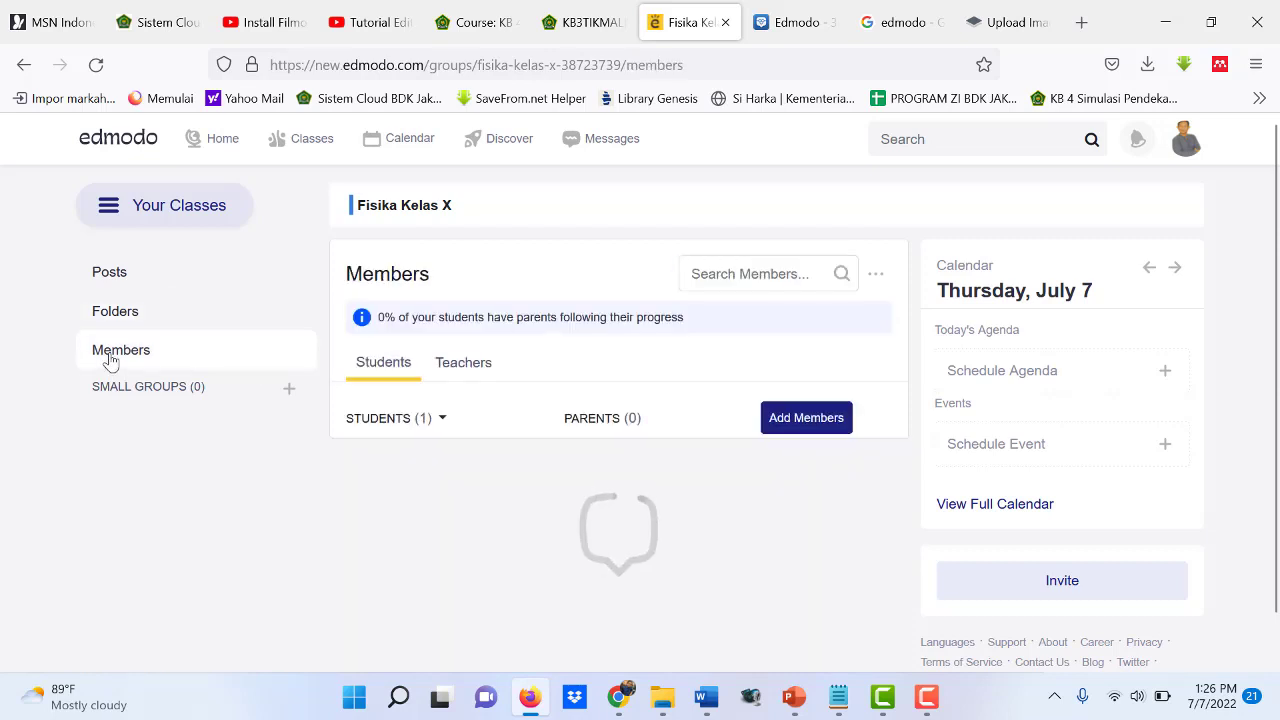
{"action": "scroll", "coordinate": [720, 360], "scroll_direction": "down", "scroll_amount": 1}
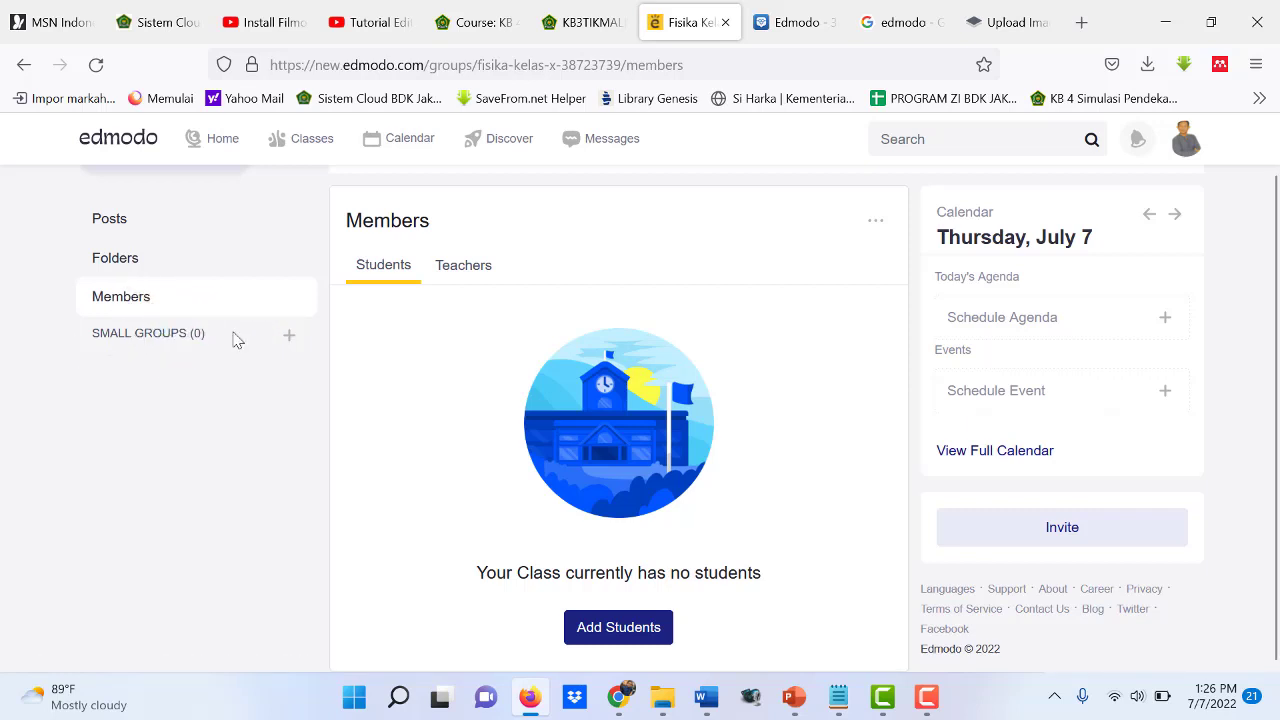
{"action": "left_click", "coordinate": [289, 337]}
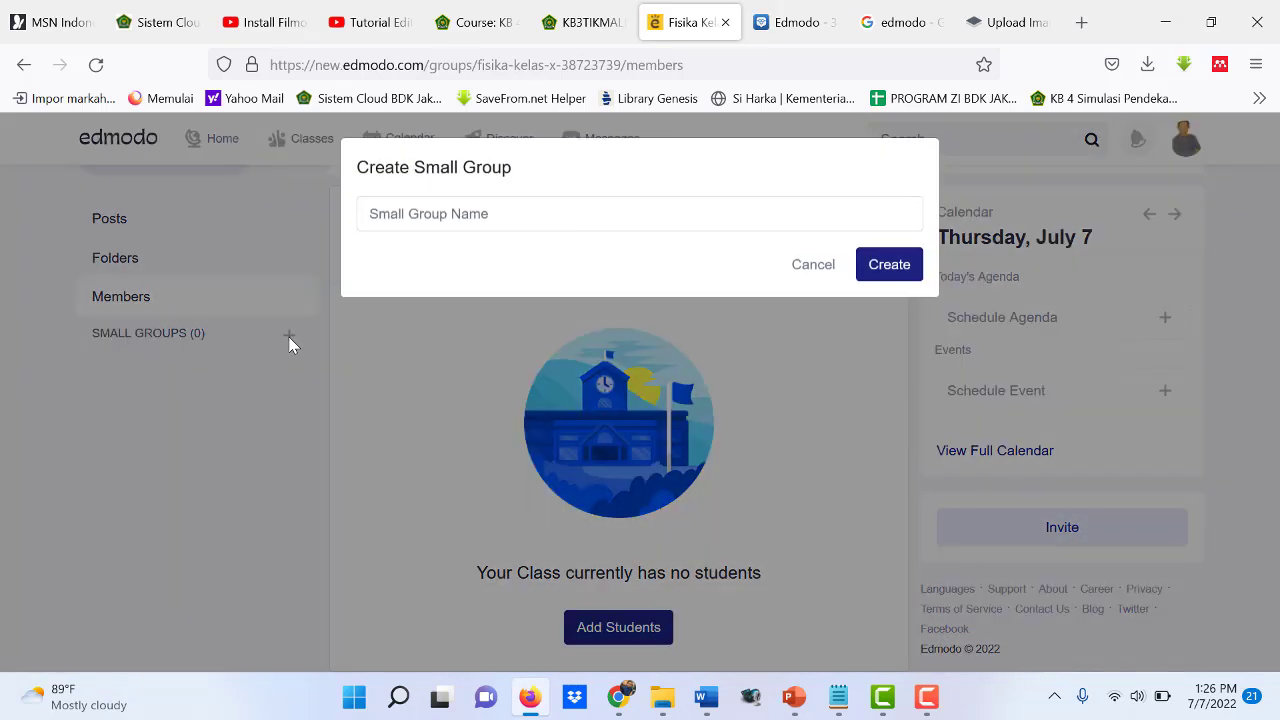
{"action": "left_click", "coordinate": [887, 287]}
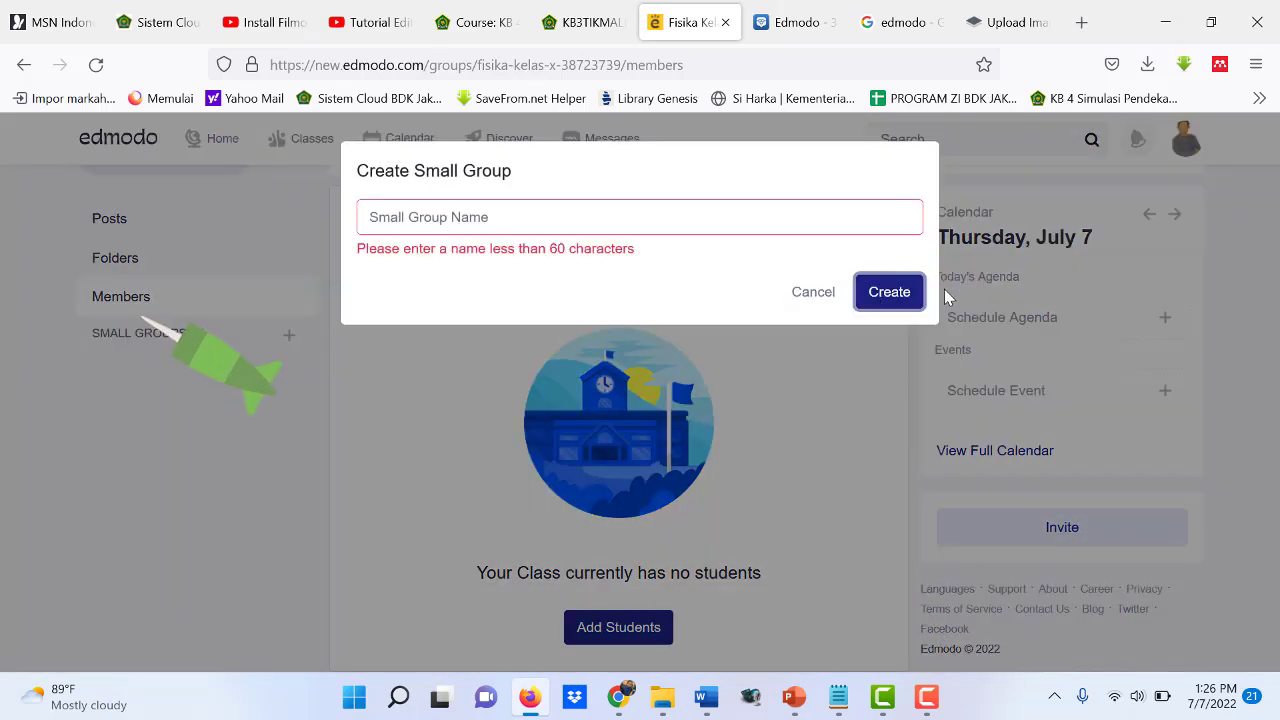
{"action": "left_click", "coordinate": [811, 295]}
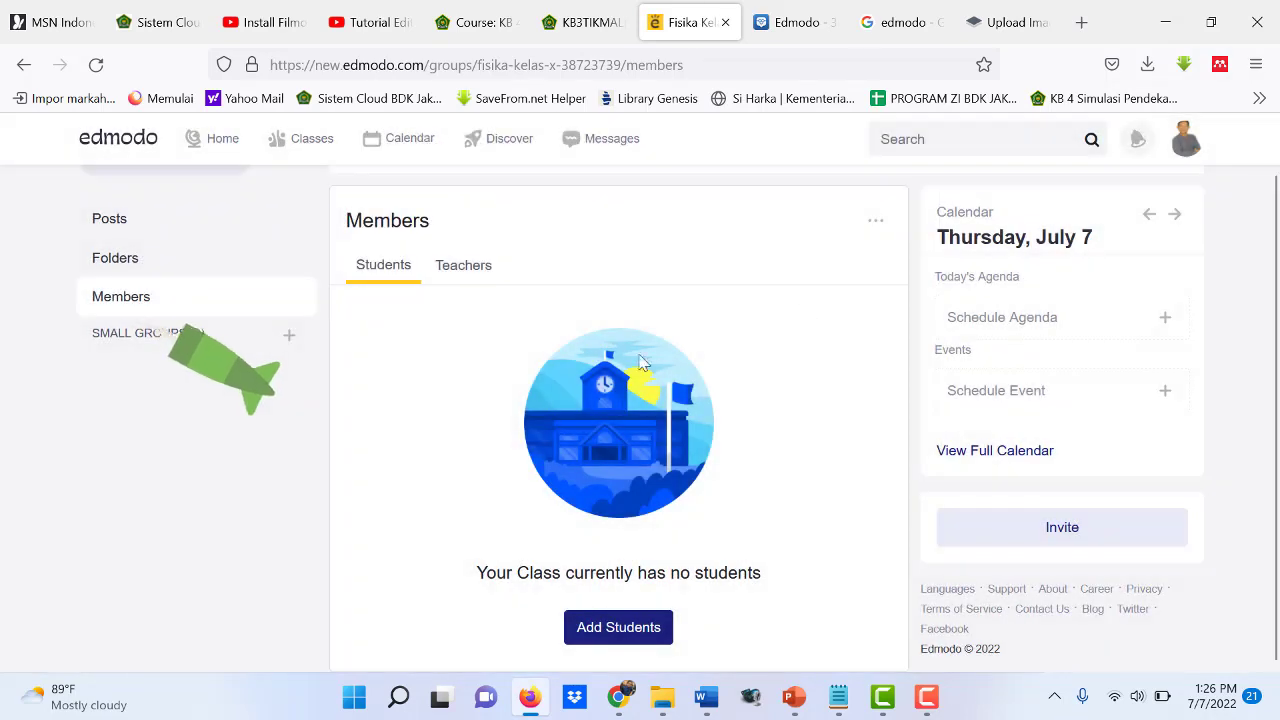
Return to the Posts page of the Fisika Kelas X class.
{"action": "left_click", "coordinate": [106, 226]}
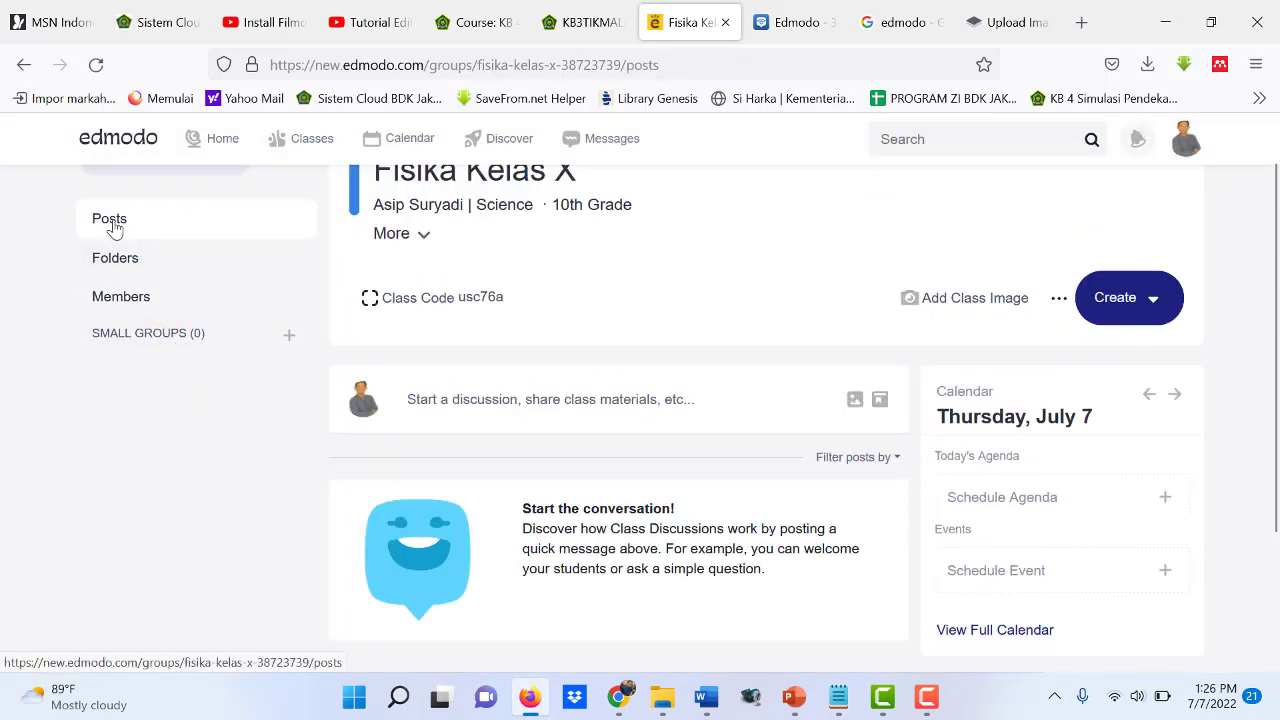
{"action": "scroll", "coordinate": [569, 371], "scroll_direction": "up", "scroll_amount": 1}
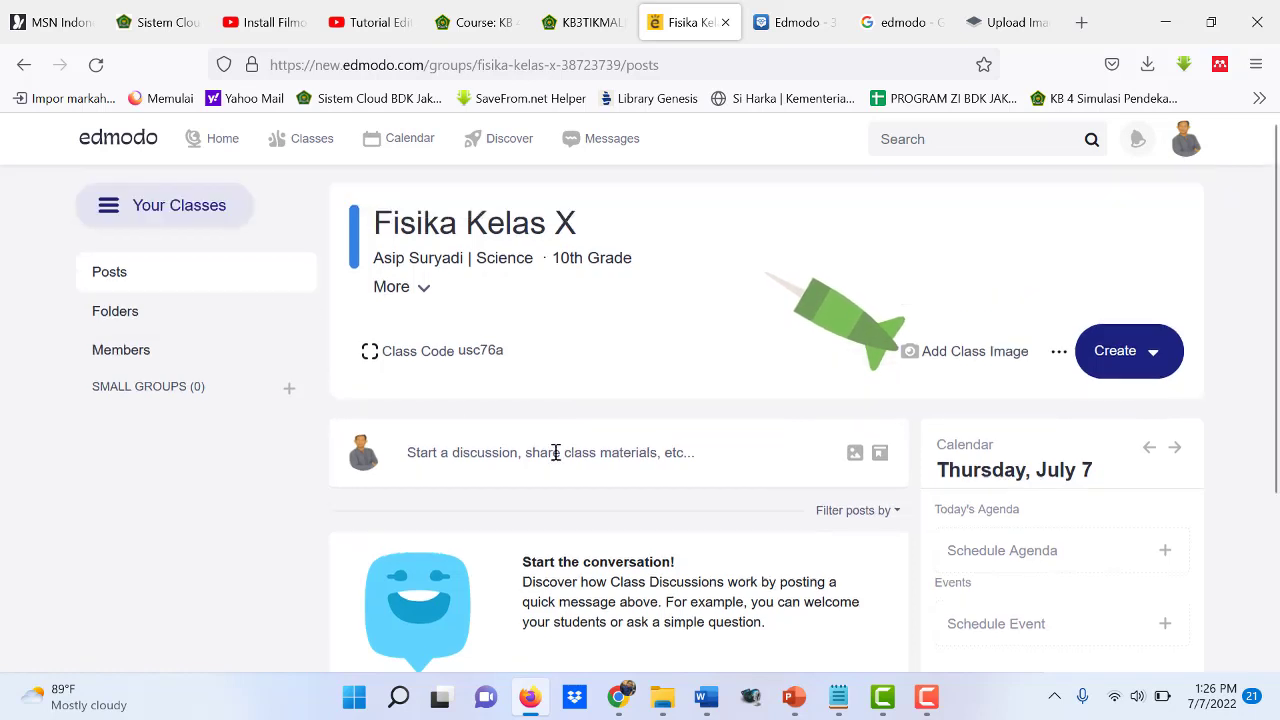
Publish a class post reading "Assalamualiakum. Apa kabar semua. Mari kita lanjutkan pembeljaran kita." with the second sentence pair on its own line.
{"action": "left_click", "coordinate": [556, 452]}
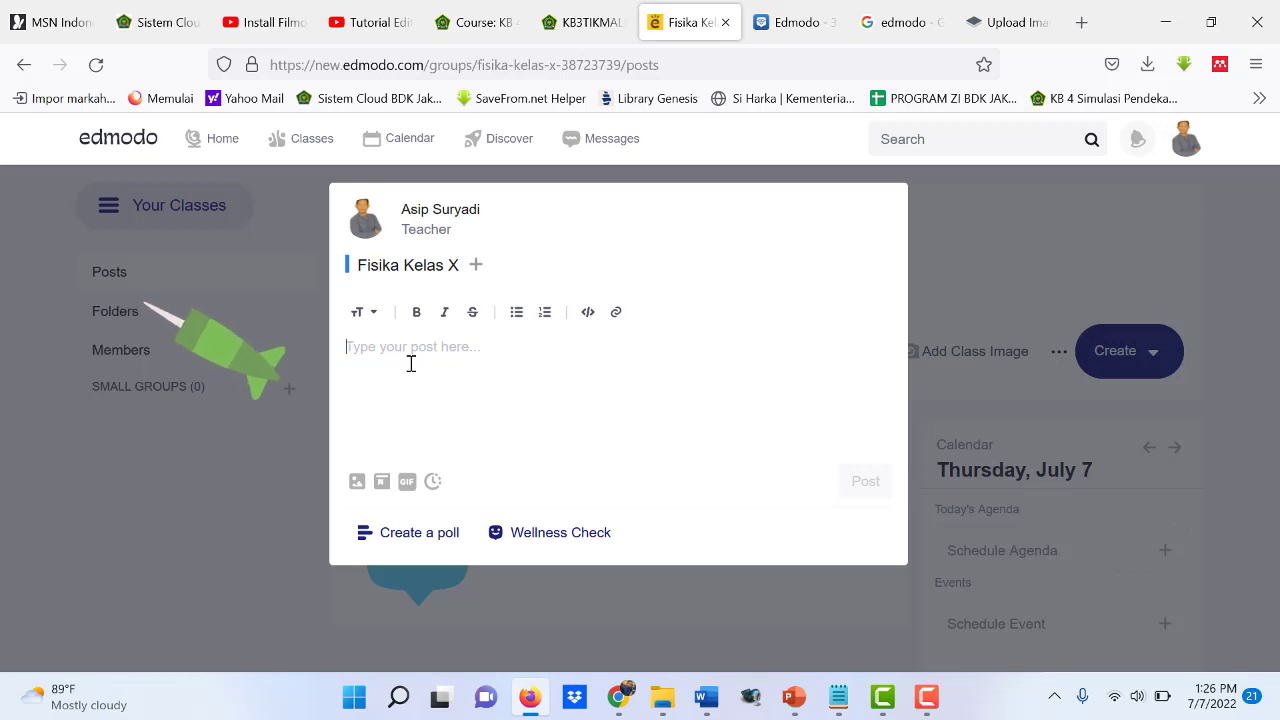
{"action": "type", "text": "Assalamualiakum Apa kabar semua. MAri kita lanjutkan pembeljaran kita"}
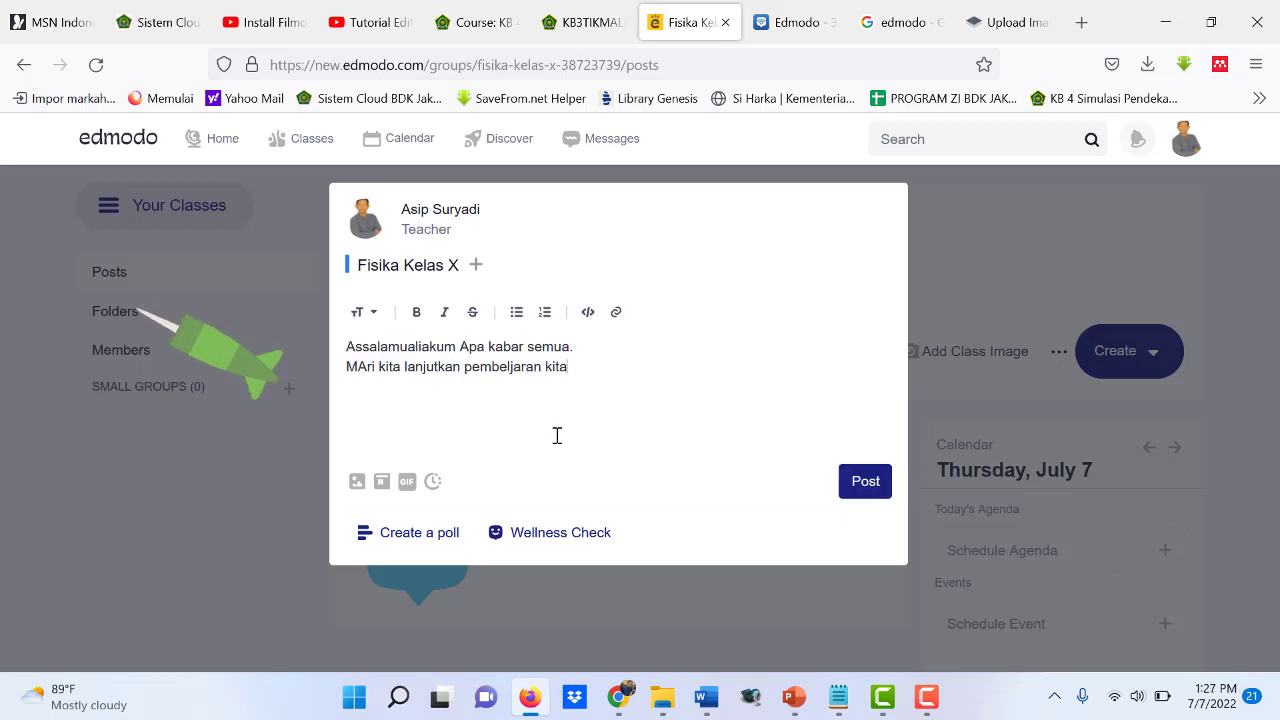
{"action": "type", "text": "."}
{"action": "left_click", "coordinate": [458, 348]}
{"action": "type", "text": "."}
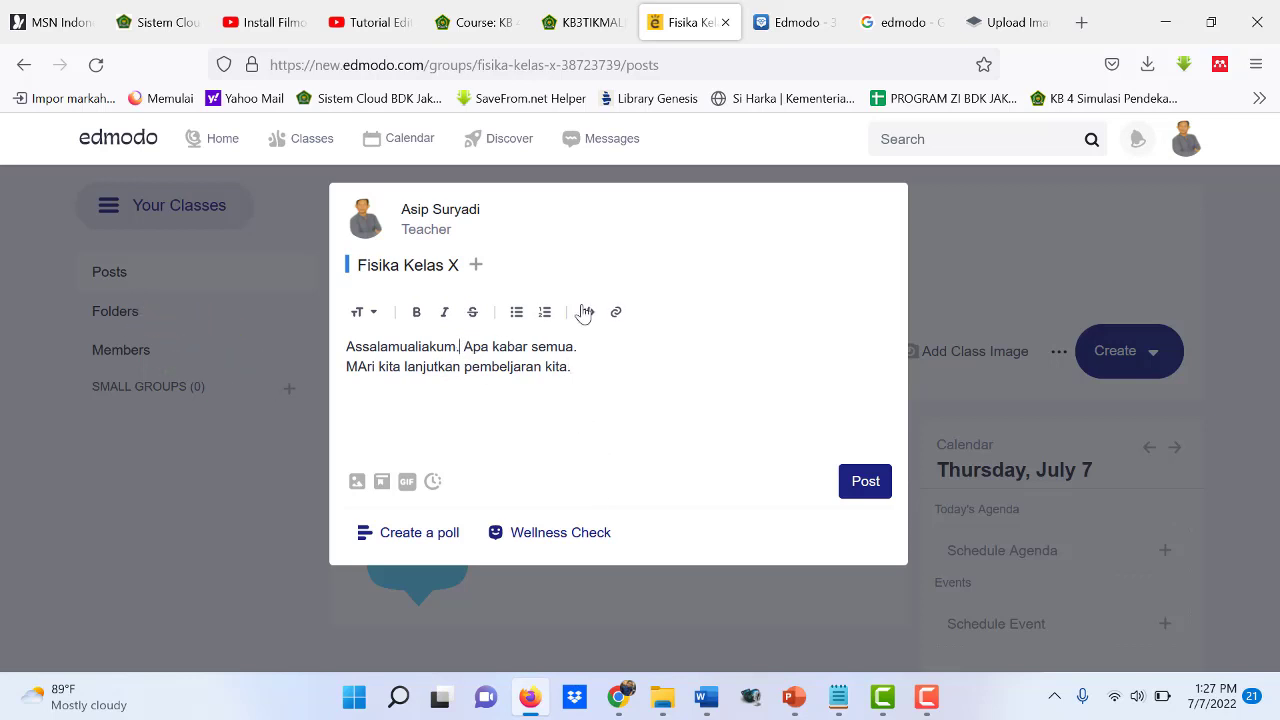
{"action": "left_click", "coordinate": [352, 364]}
{"action": "key", "text": "Delete"}
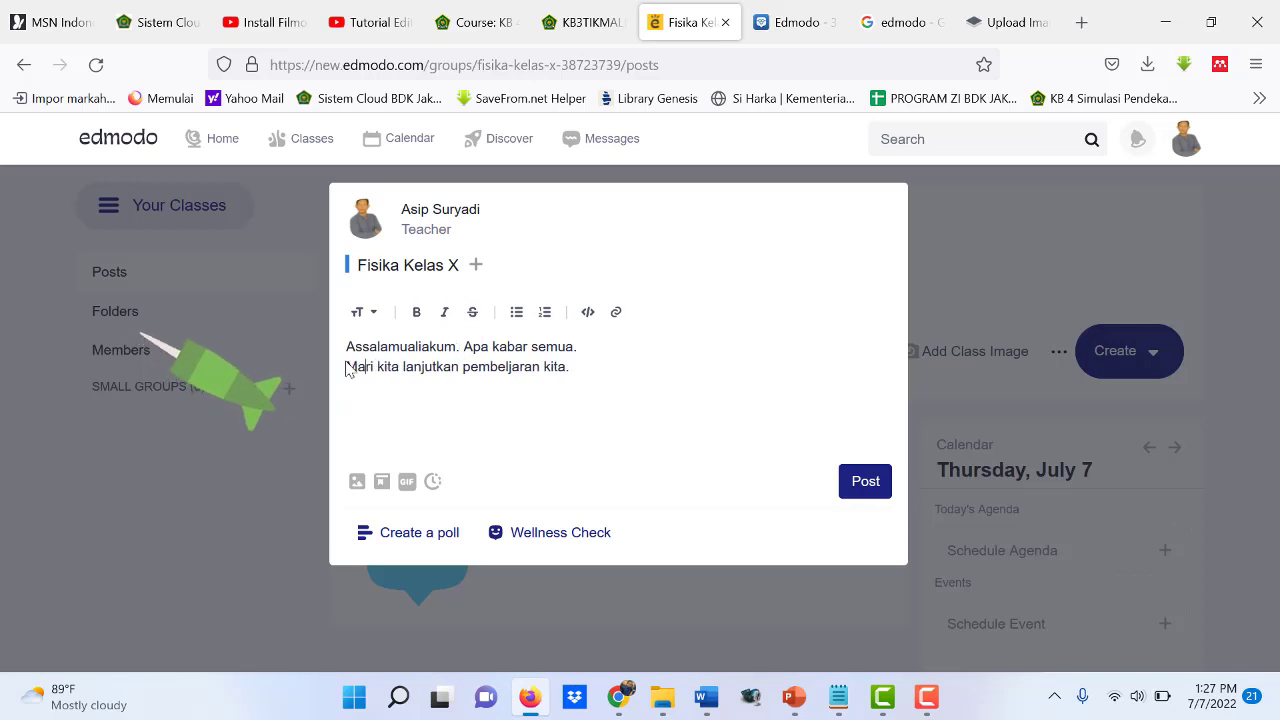
{"action": "left_click", "coordinate": [865, 481]}
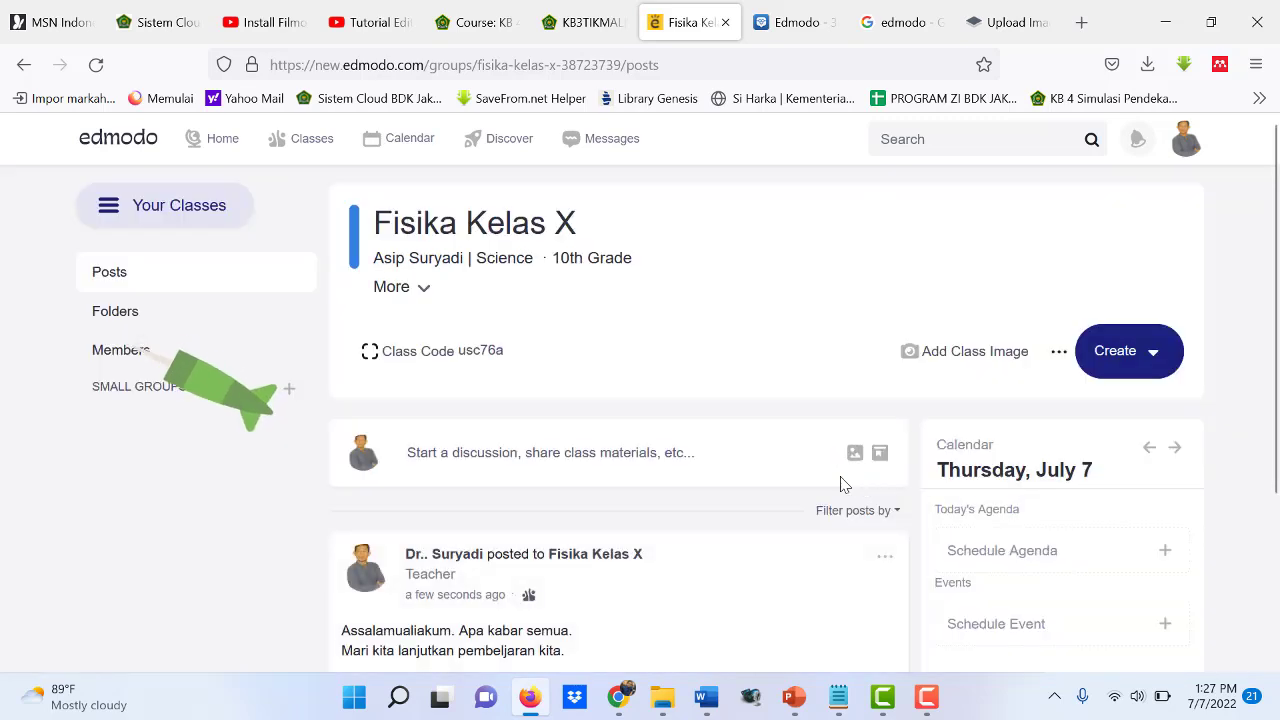
Examine the published post on the class's Posts page and the file attachment option for new posts.
{"action": "scroll", "coordinate": [640, 477], "scroll_direction": "down", "scroll_amount": 3}
{"action": "scroll", "coordinate": [641, 477], "scroll_direction": "up", "scroll_amount": 1}
{"action": "scroll", "coordinate": [640, 477], "scroll_direction": "up", "scroll_amount": 2}
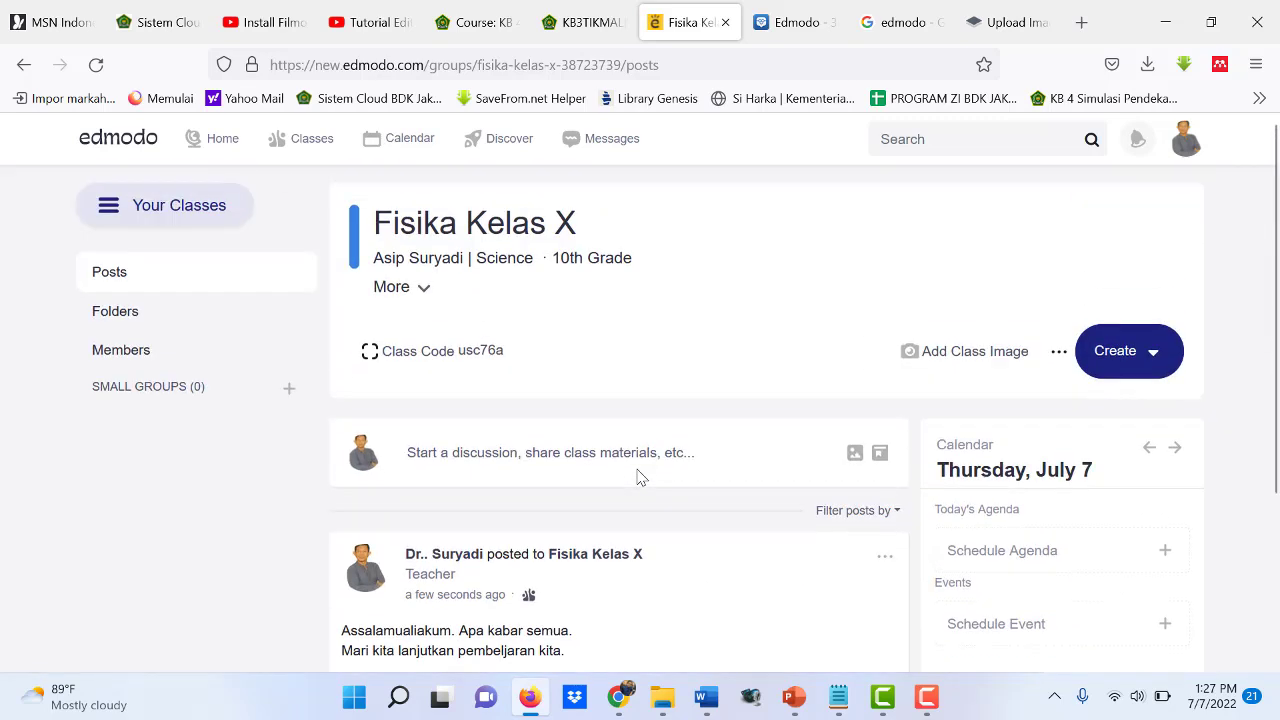
{"action": "scroll", "coordinate": [637, 477], "scroll_direction": "down", "scroll_amount": 3}
{"action": "scroll", "coordinate": [637, 477], "scroll_direction": "up", "scroll_amount": 3}
{"action": "left_click", "coordinate": [855, 455]}
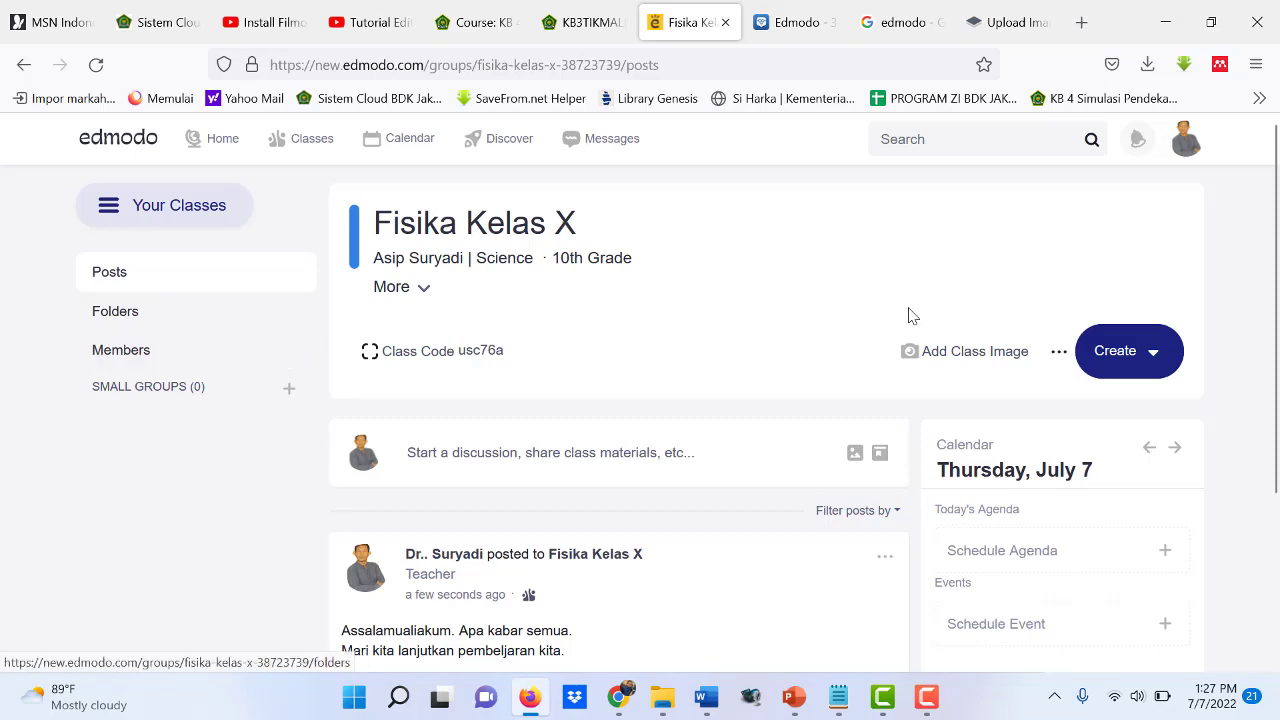
{"action": "scroll", "coordinate": [905, 315], "scroll_direction": "down", "scroll_amount": 2}
{"action": "scroll", "coordinate": [868, 316], "scroll_direction": "up", "scroll_amount": 2}
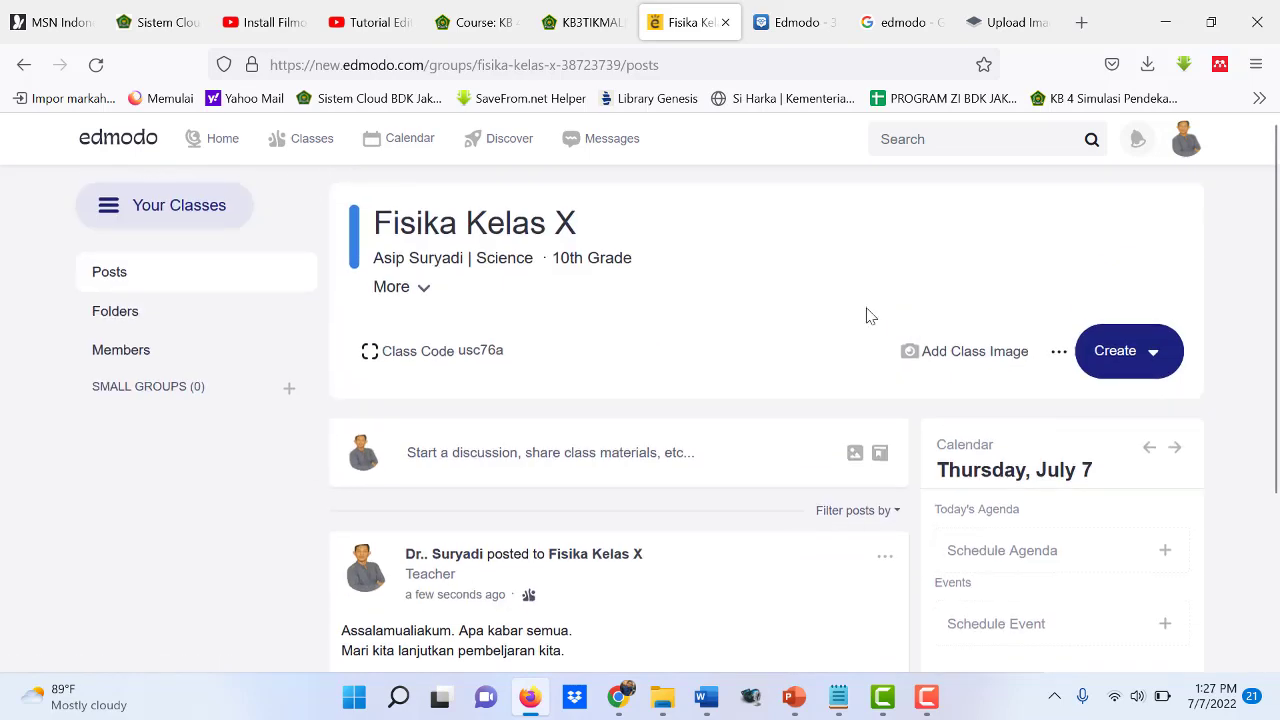
Start a new folder to share with the class and name it KD 1 Fisika Kelas X.
{"action": "left_click", "coordinate": [116, 318]}
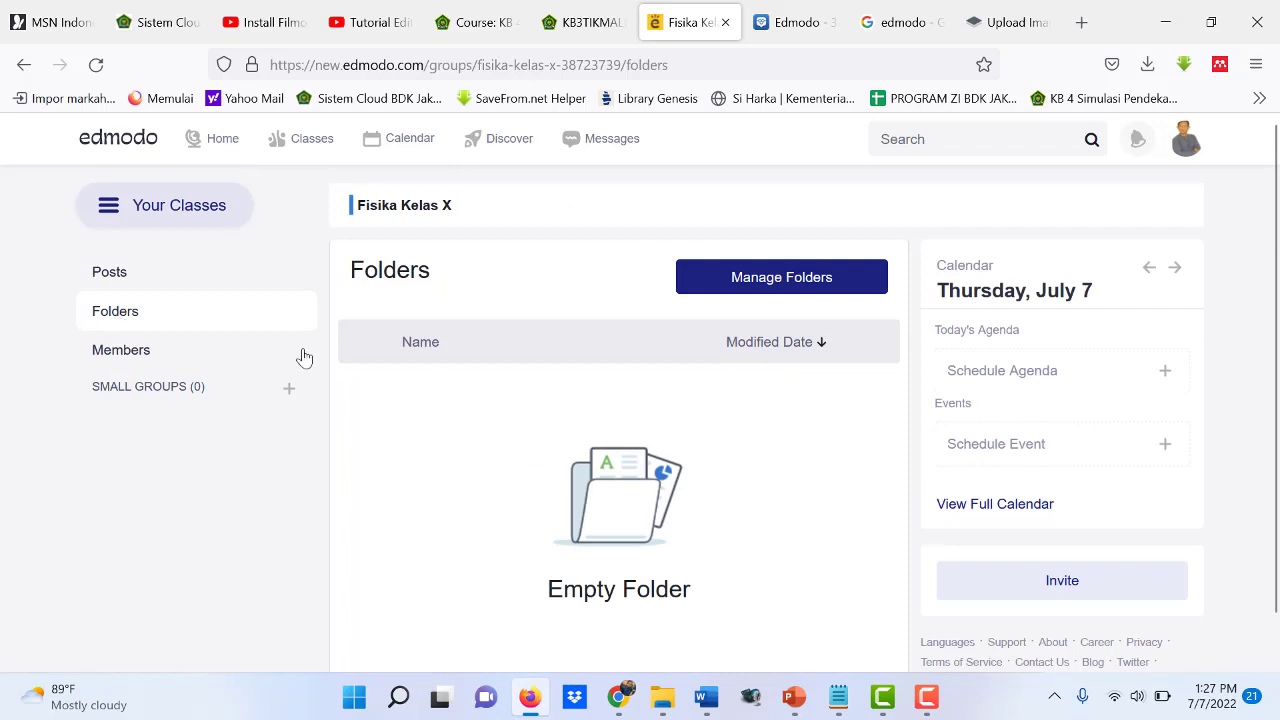
{"action": "left_click", "coordinate": [774, 289]}
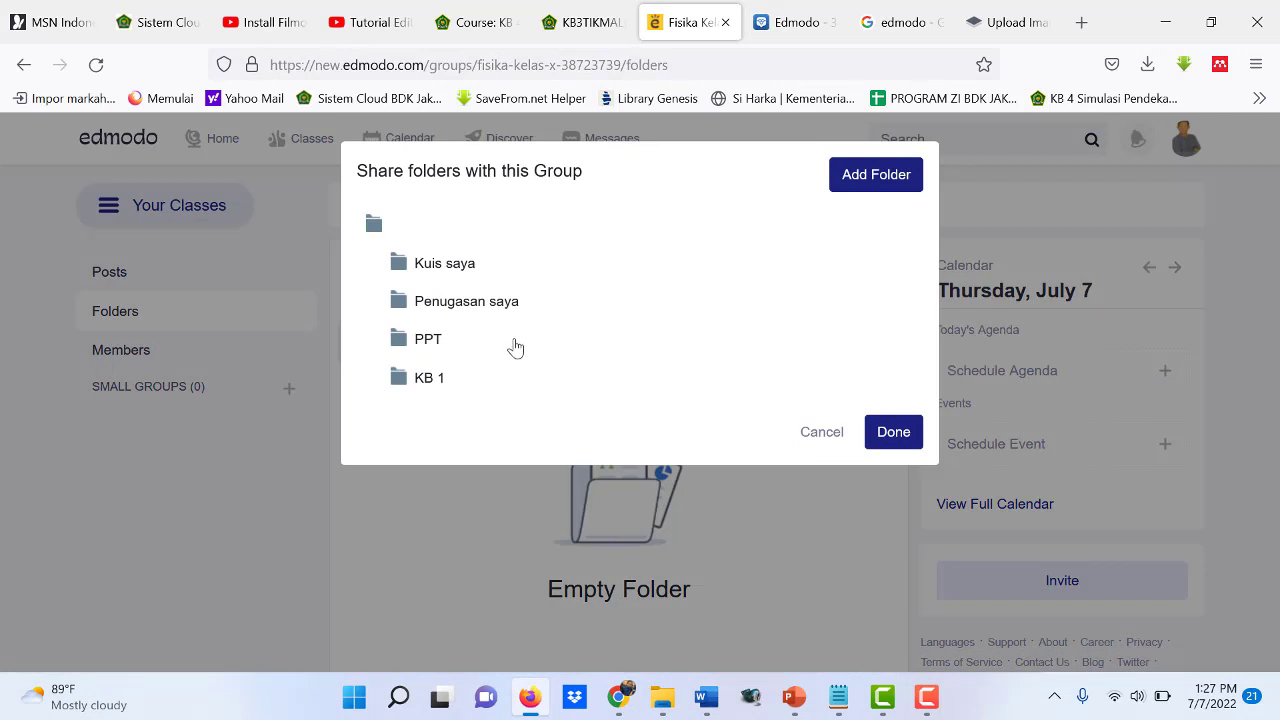
{"action": "left_click", "coordinate": [865, 178]}
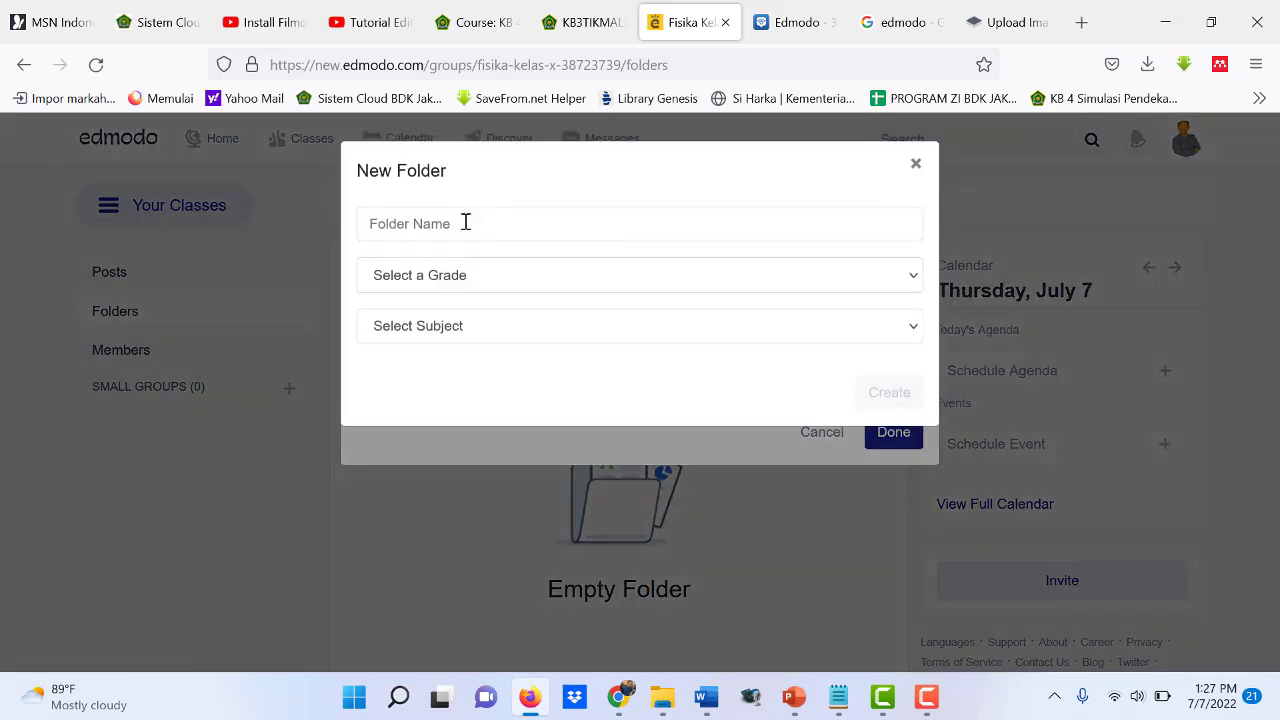
{"action": "left_click", "coordinate": [451, 229]}
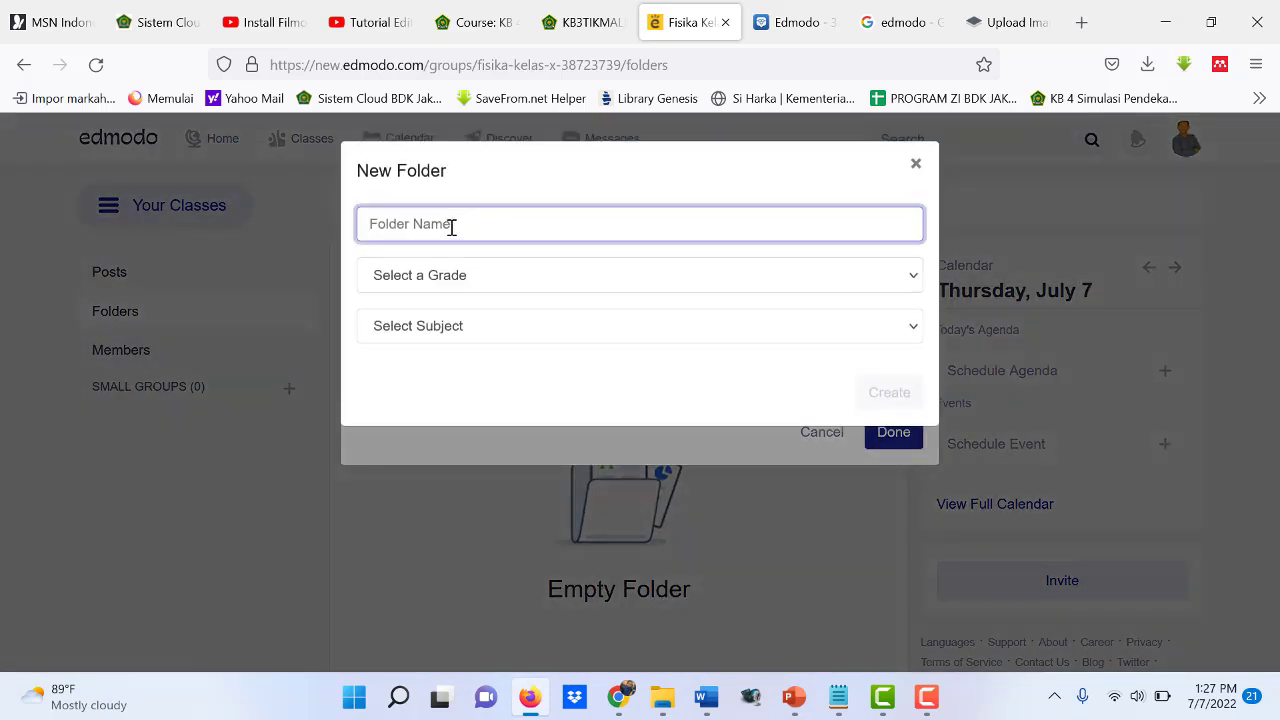
{"action": "type", "text": "KD"}
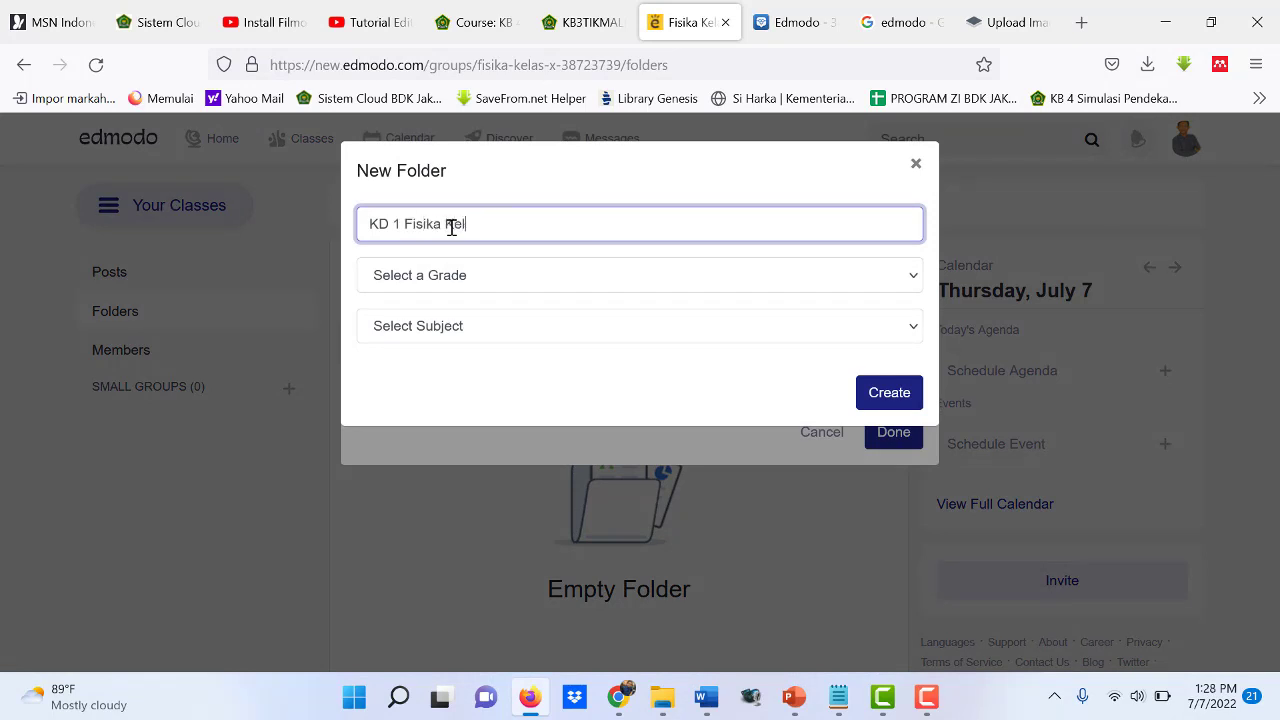
{"action": "type", "text": "1 Fisika Kelas X"}
Set the new folder's grade to 10th and its subject to Science, and create it in the class.
{"action": "left_click", "coordinate": [446, 282]}
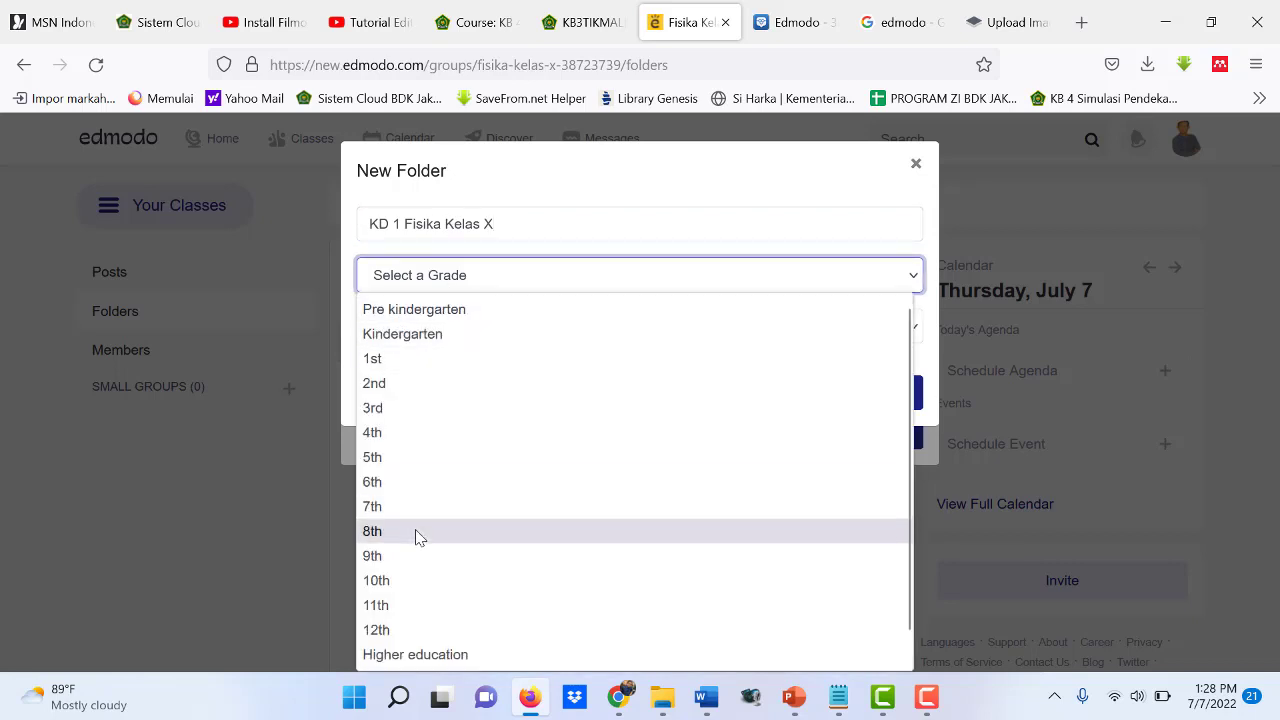
{"action": "scroll", "coordinate": [419, 525], "scroll_direction": "down", "scroll_amount": 1}
{"action": "left_click", "coordinate": [405, 555]}
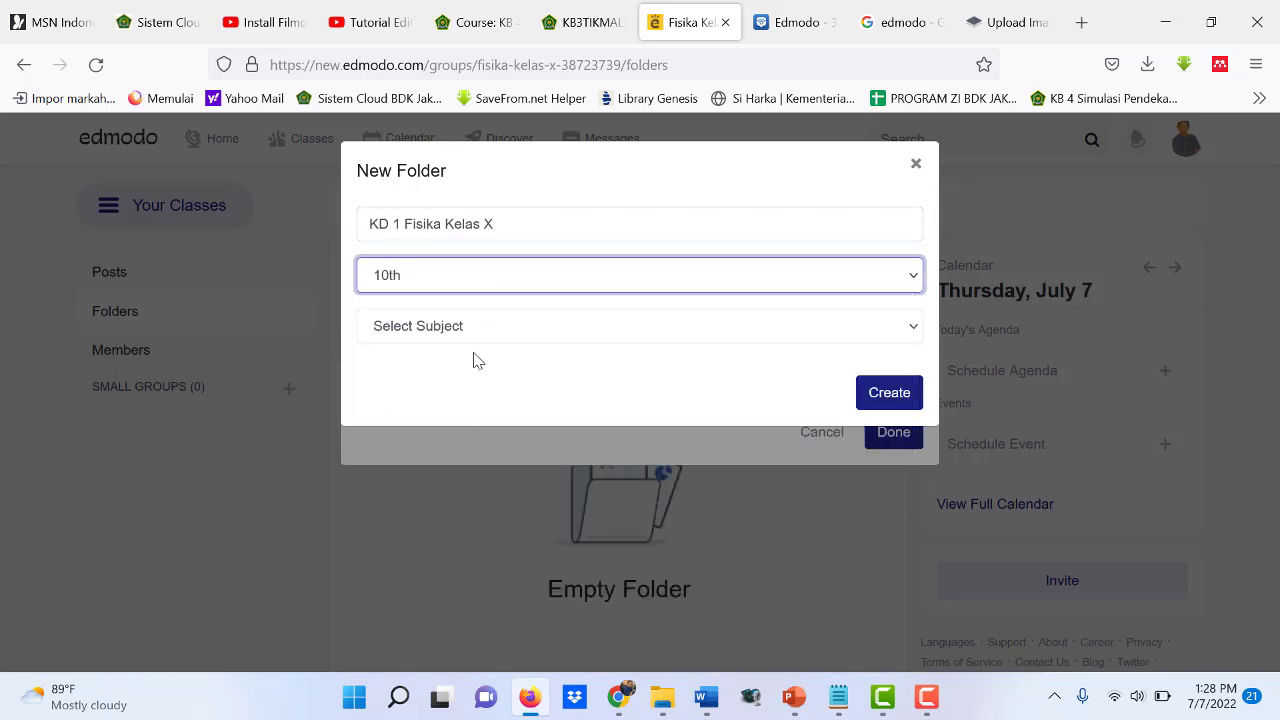
{"action": "left_click", "coordinate": [463, 329]}
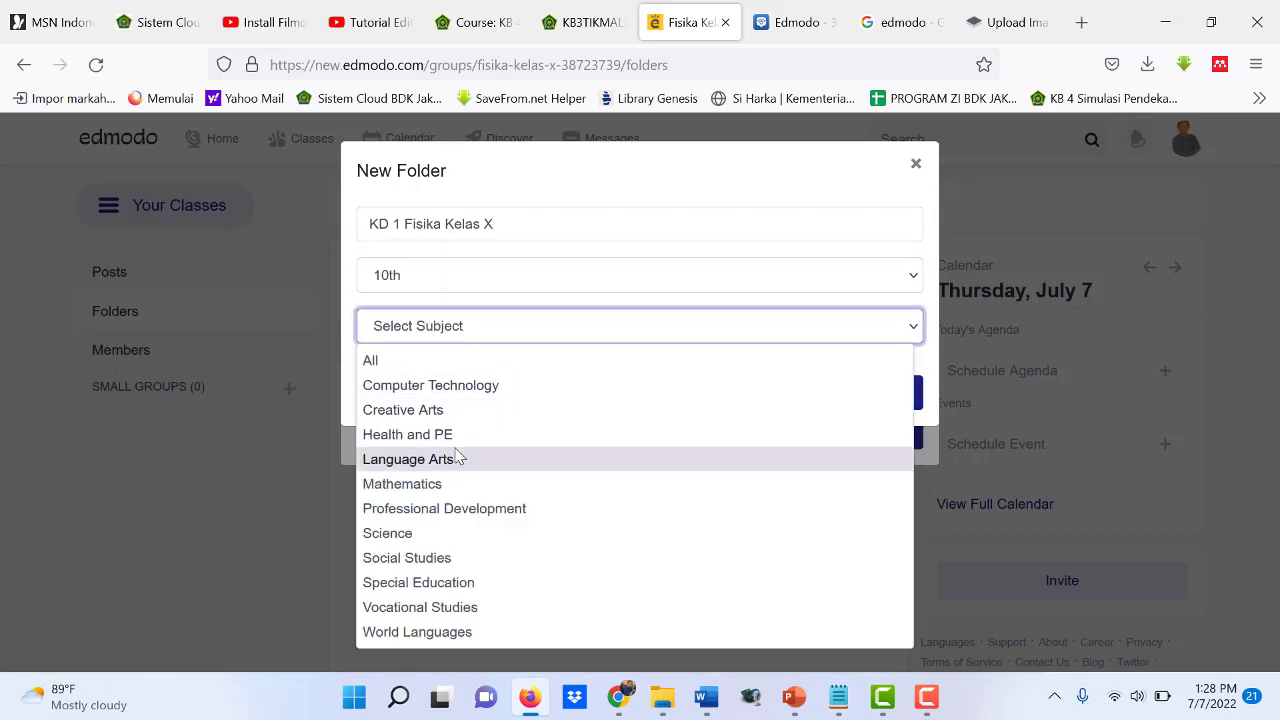
{"action": "left_click", "coordinate": [449, 537]}
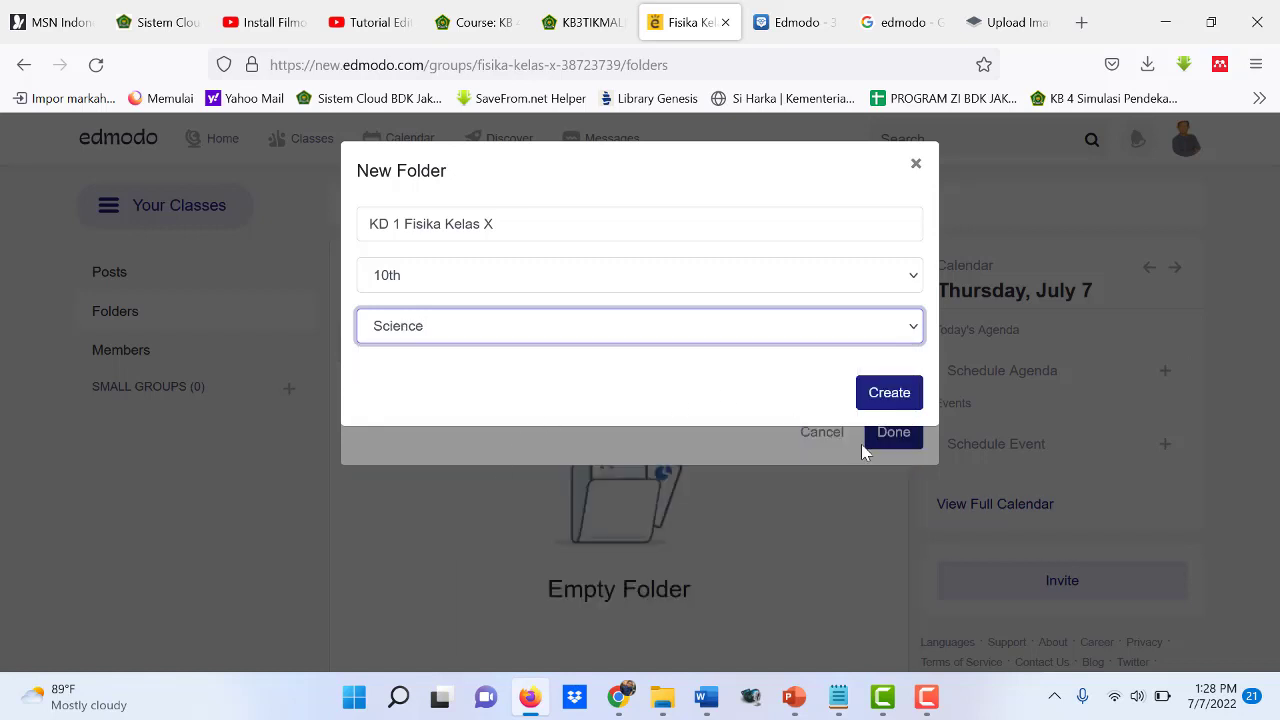
{"action": "left_click", "coordinate": [893, 404]}
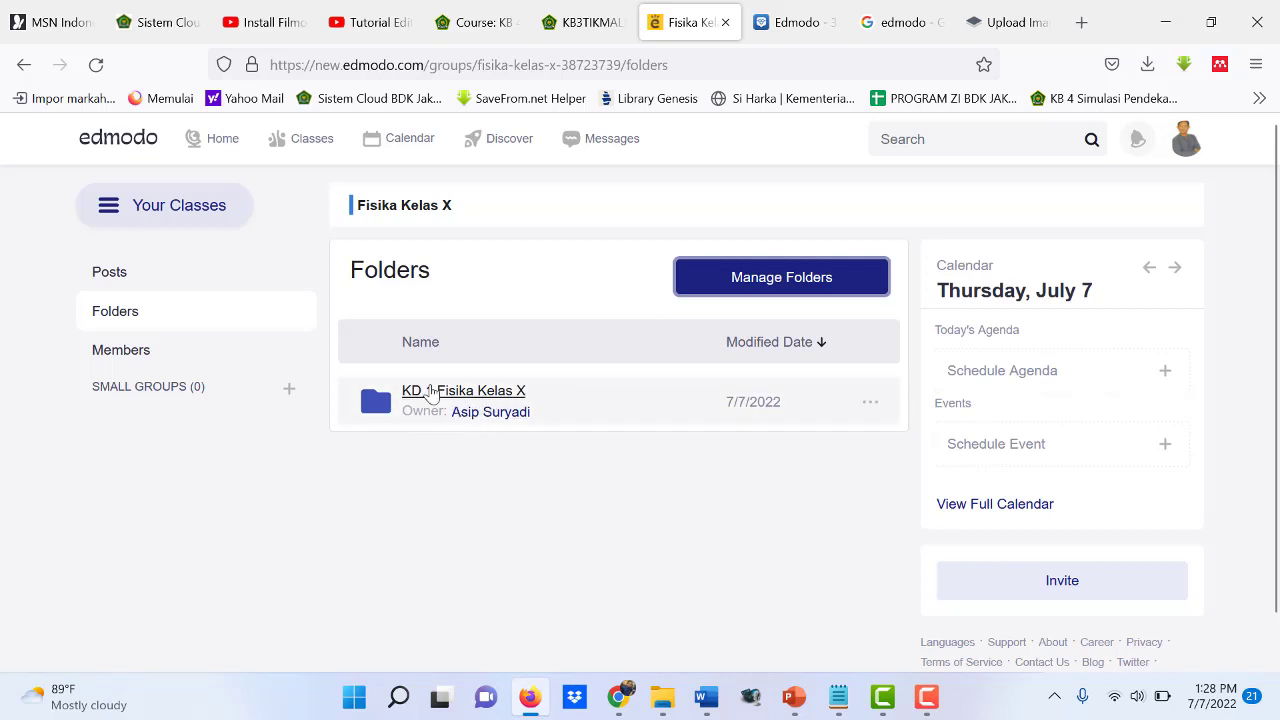
Upload Corporate university.docx into the KD 1 Fisika Kelas X folder after reviewing the folder, link and quiz item types.
{"action": "left_click", "coordinate": [428, 392]}
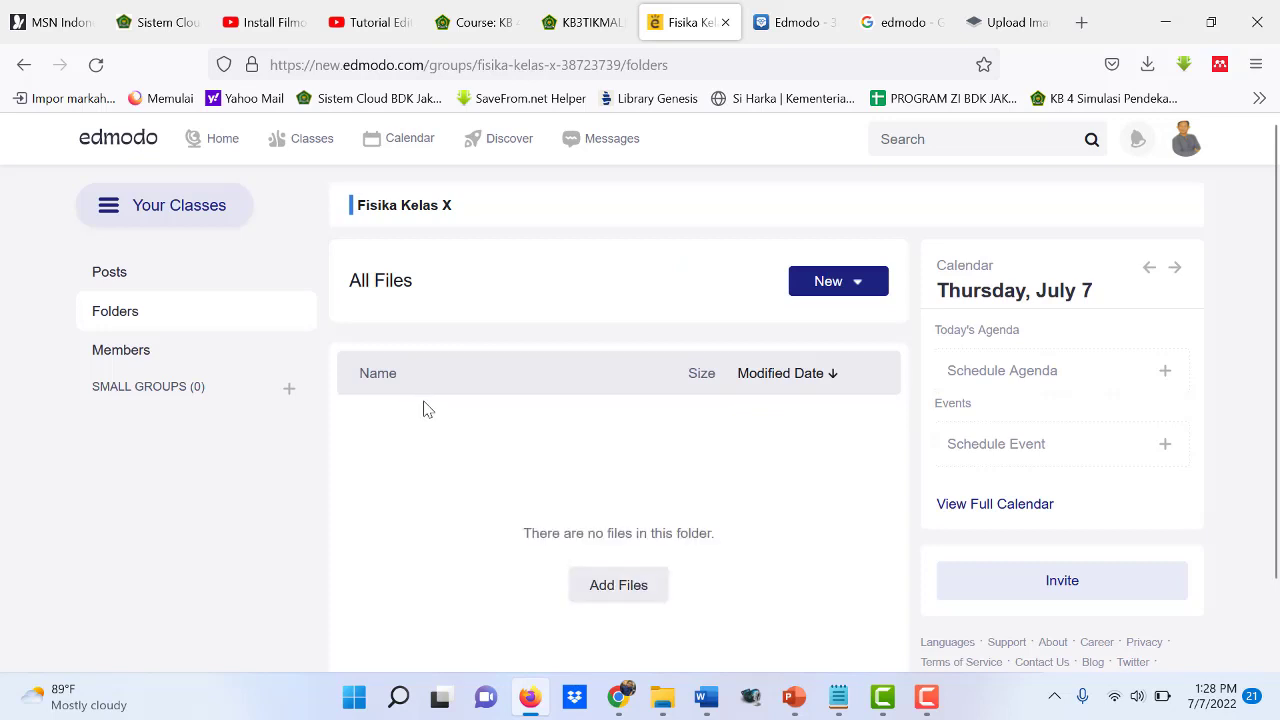
{"action": "left_click", "coordinate": [611, 592]}
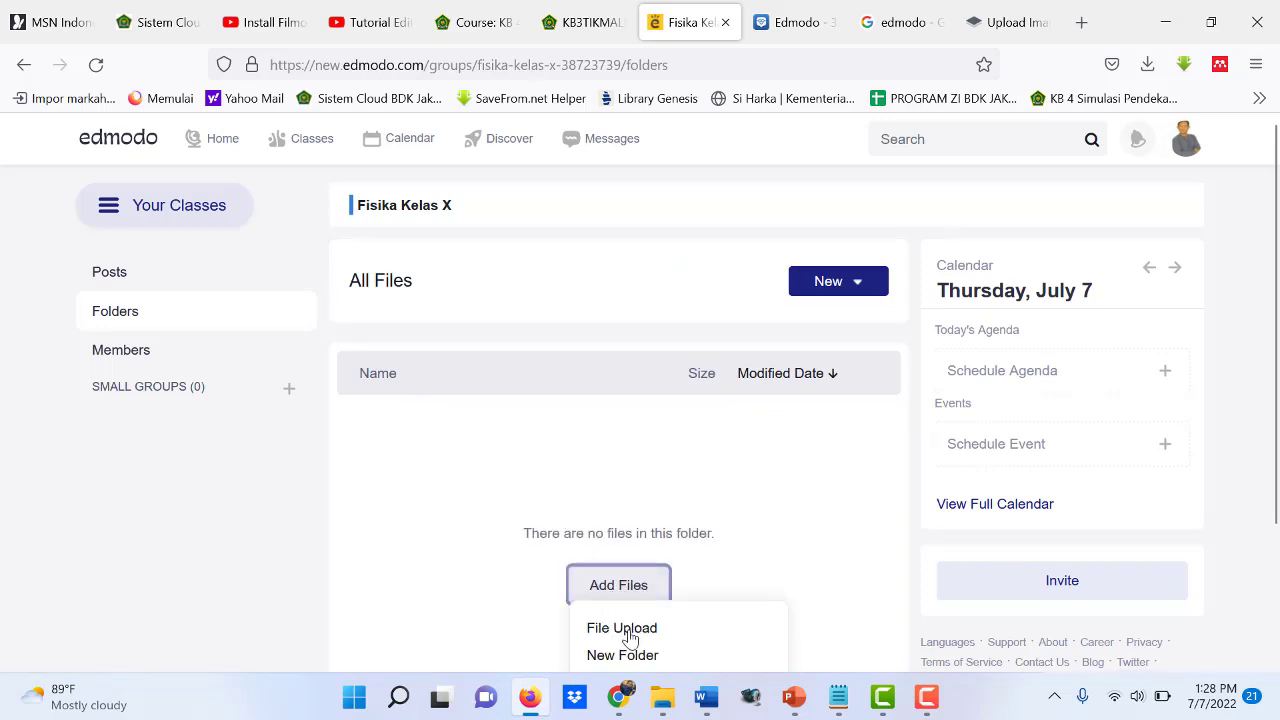
{"action": "left_click", "coordinate": [630, 630]}
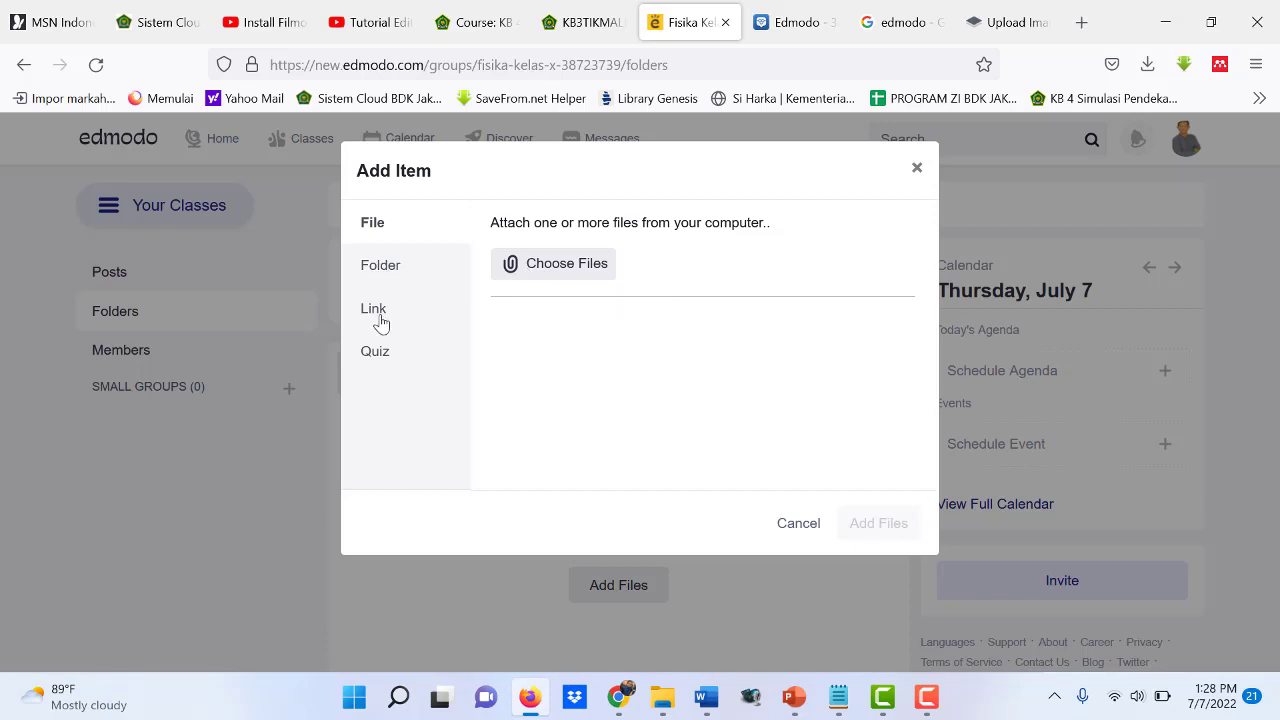
{"action": "left_click", "coordinate": [382, 265]}
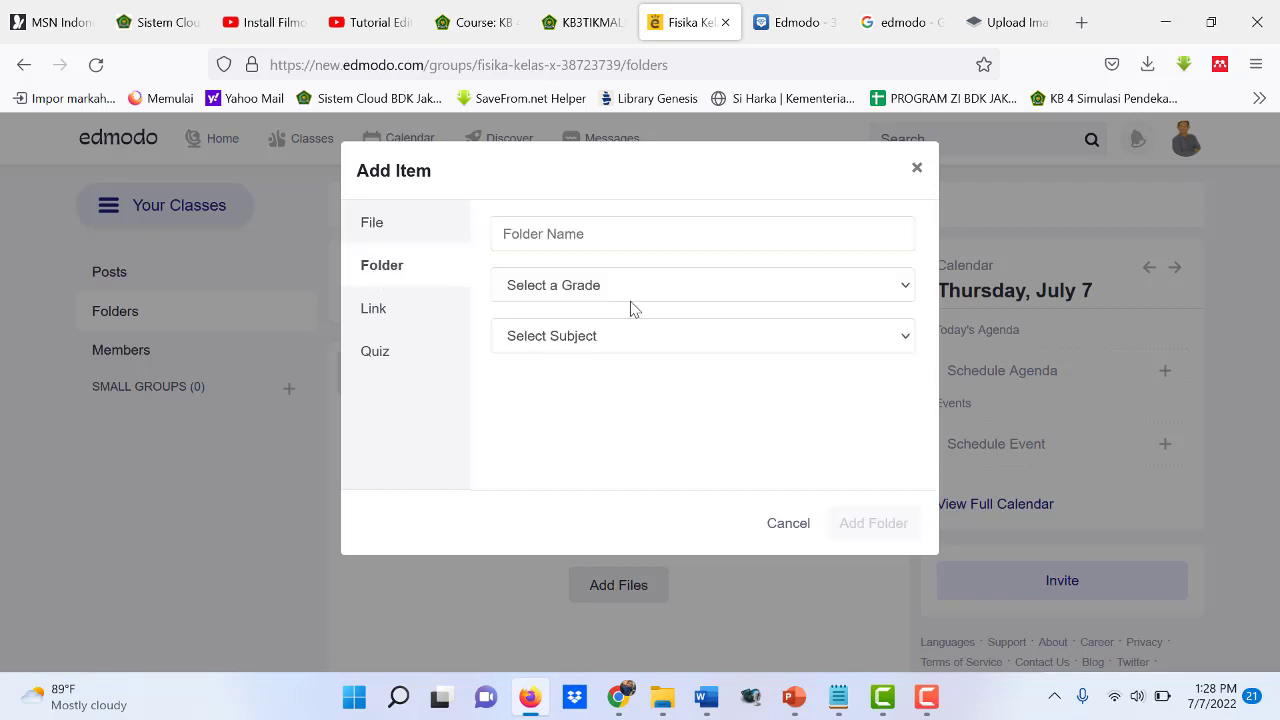
{"action": "left_click", "coordinate": [381, 318]}
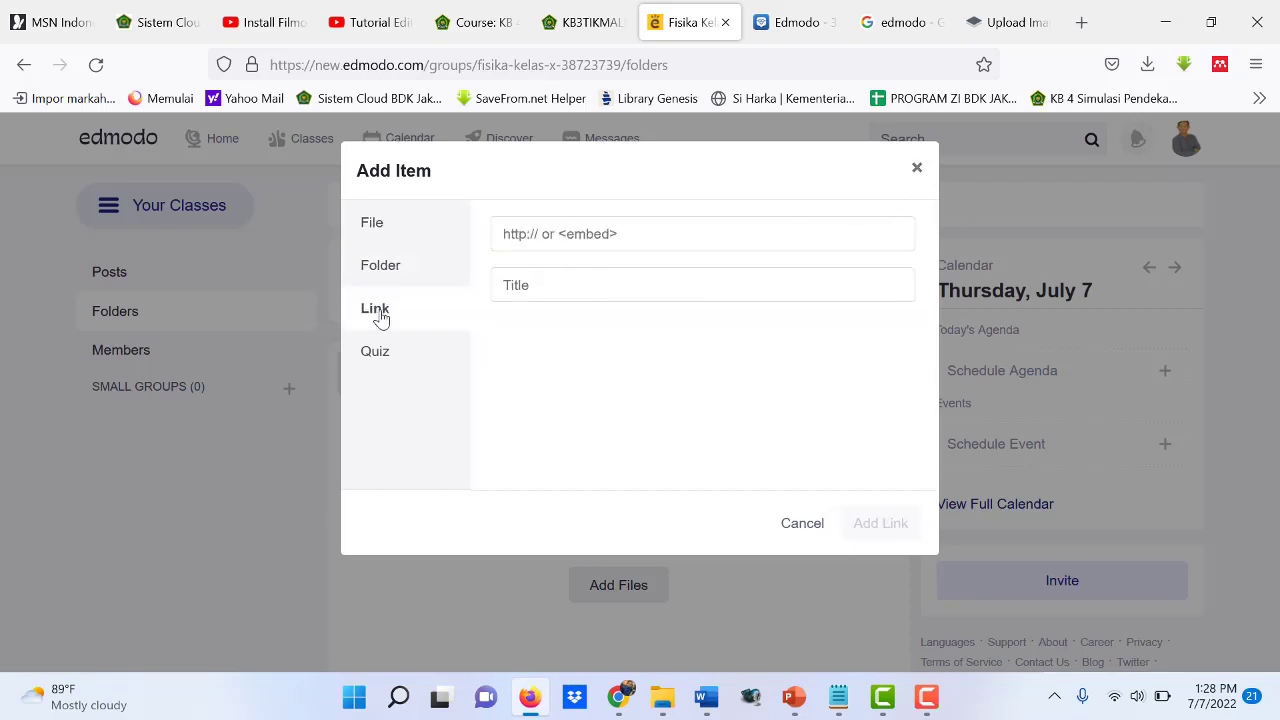
{"action": "left_click", "coordinate": [380, 360]}
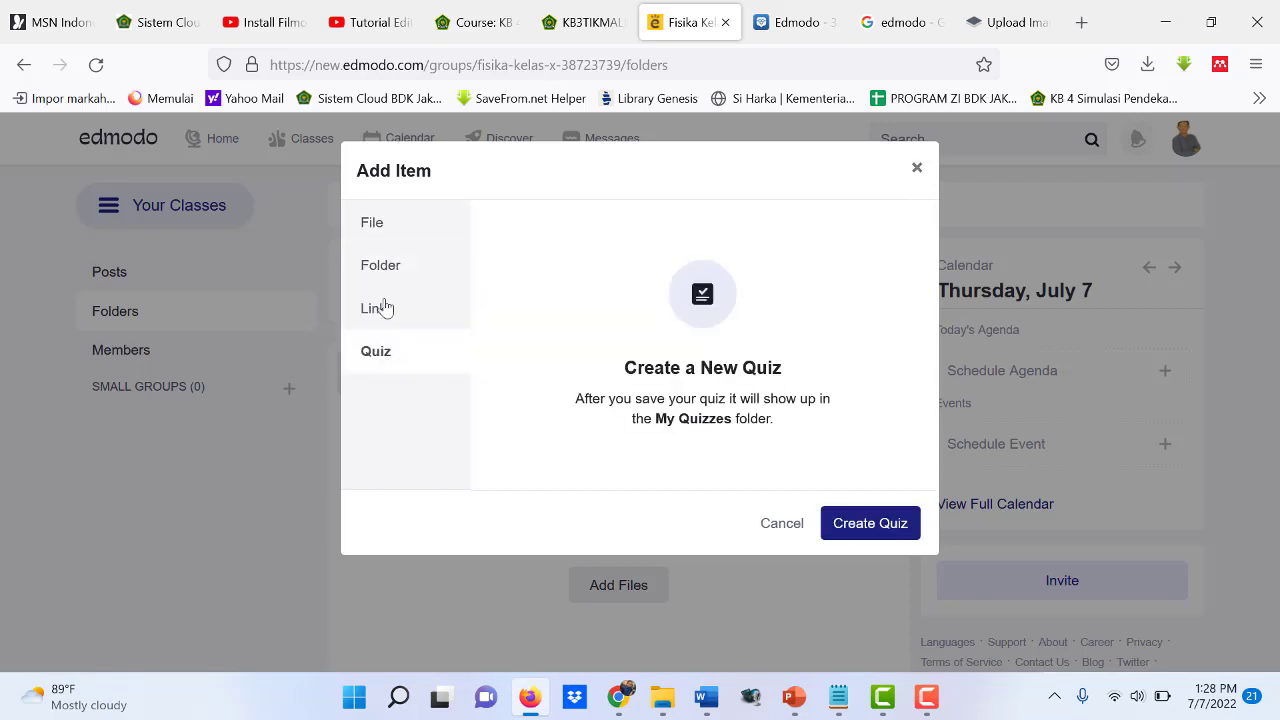
{"action": "left_click", "coordinate": [380, 228]}
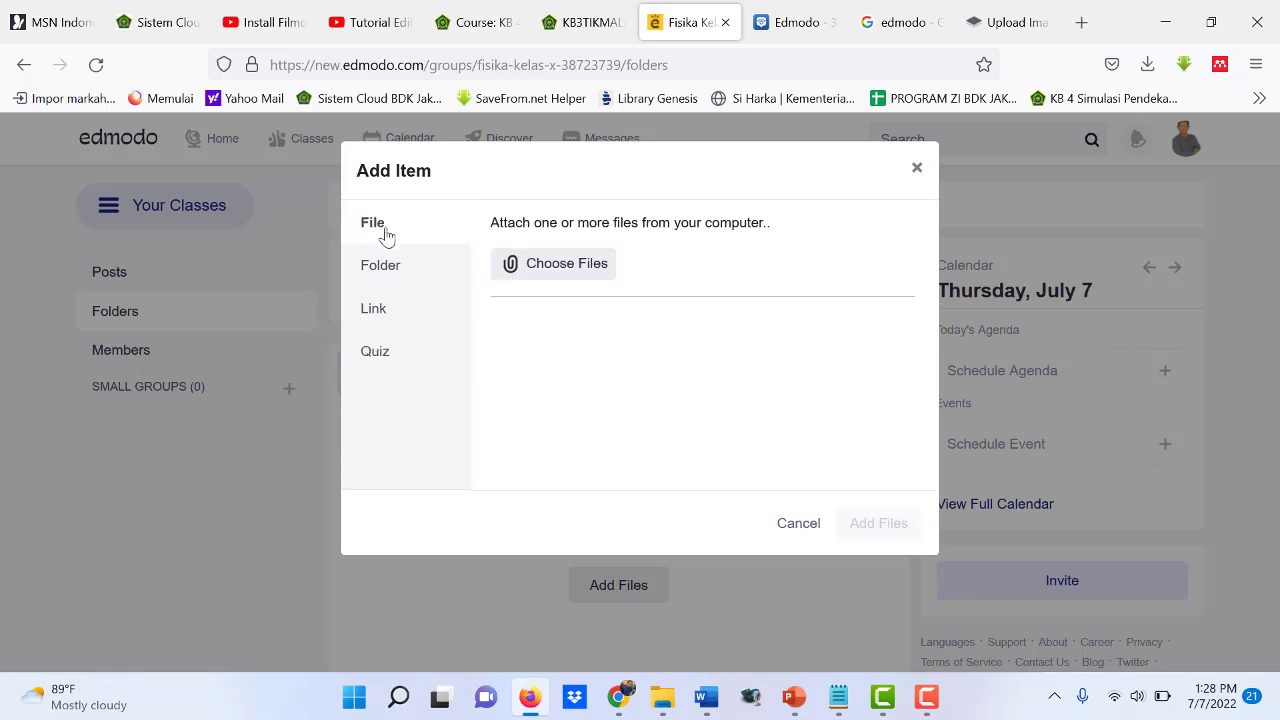
{"action": "left_click", "coordinate": [553, 265]}
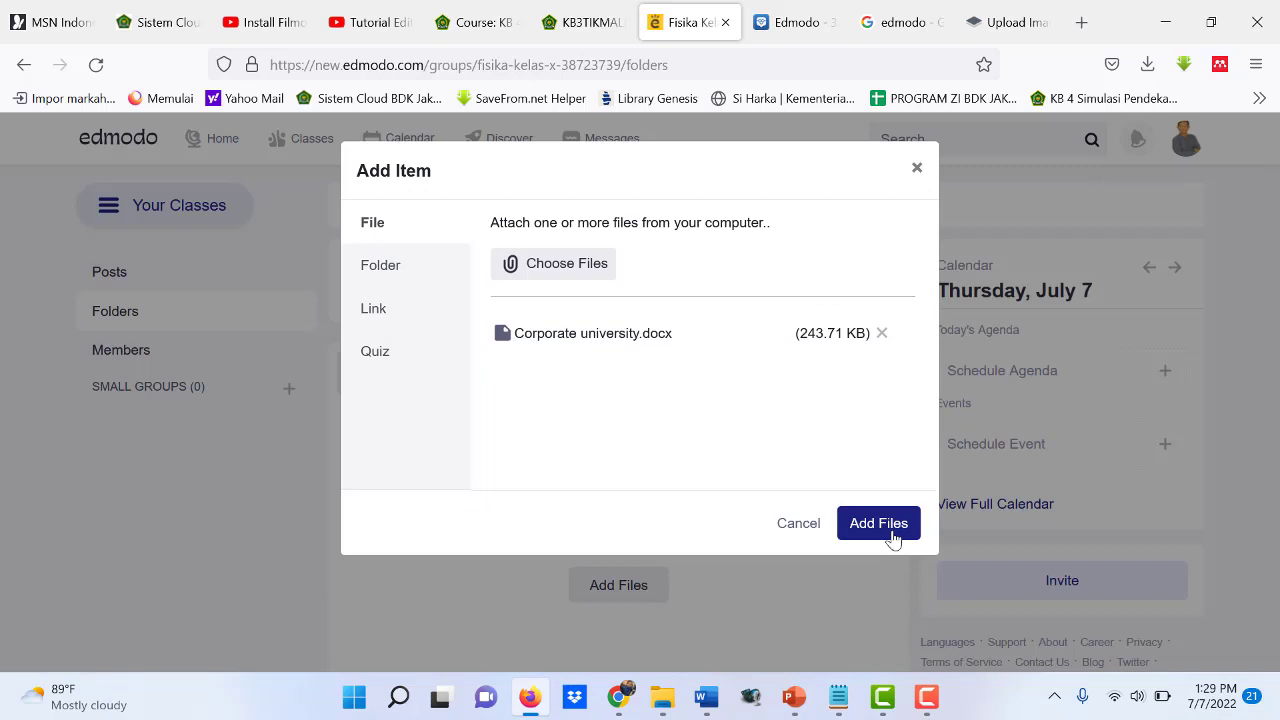
{"action": "left_click", "coordinate": [888, 527]}
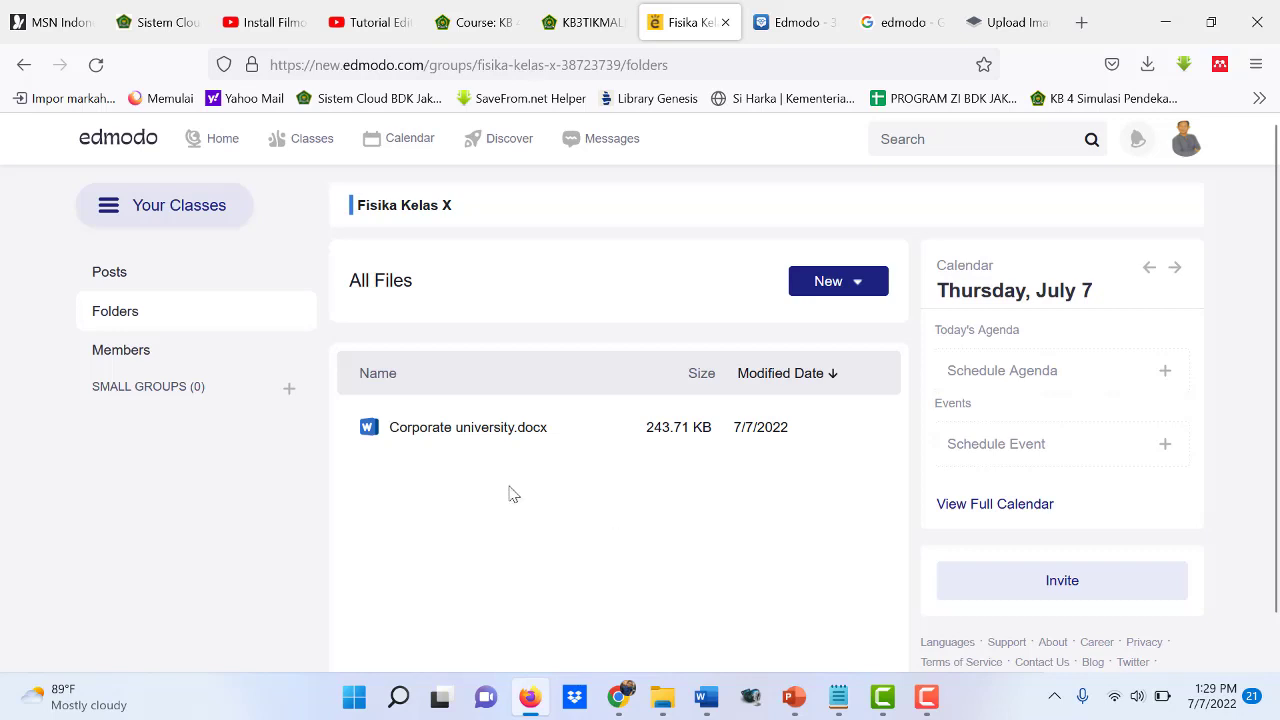
Examine the class's Members page, comparing its student and teacher lists.
{"action": "left_click", "coordinate": [132, 360]}
{"action": "scroll", "coordinate": [650, 395], "scroll_direction": "down", "scroll_amount": 1}
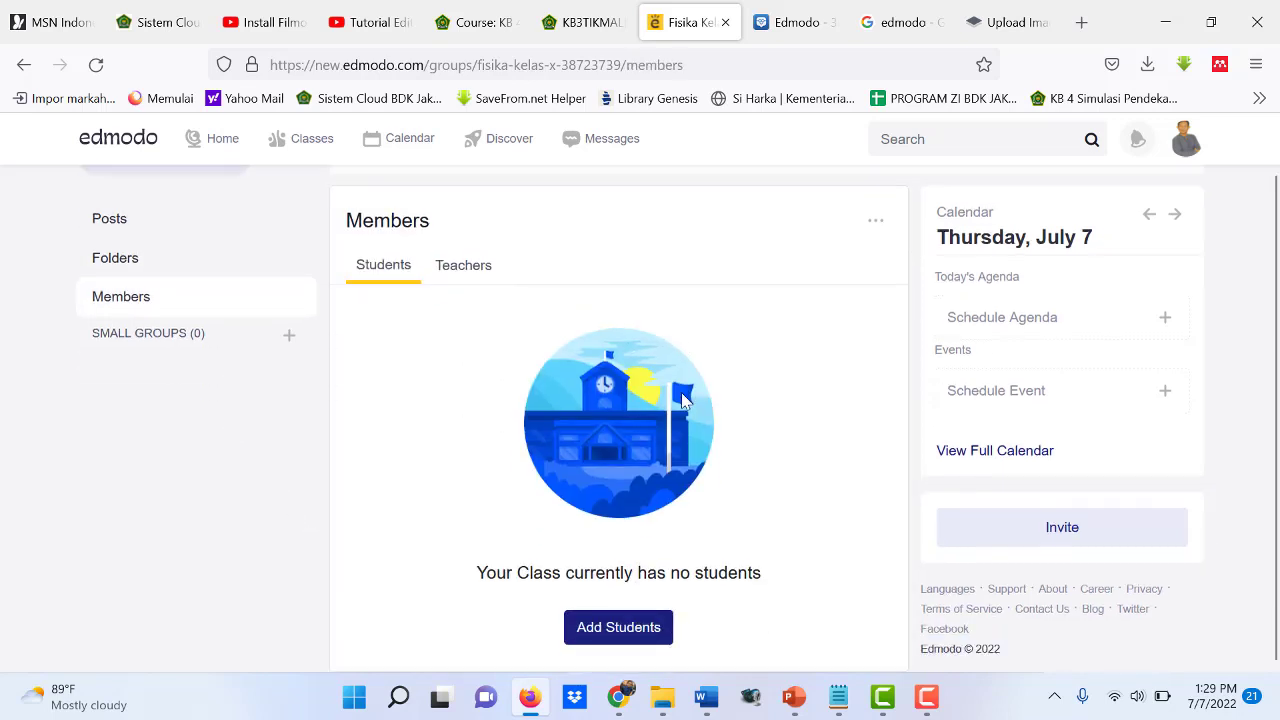
{"action": "scroll", "coordinate": [766, 491], "scroll_direction": "up", "scroll_amount": 1}
{"action": "scroll", "coordinate": [768, 491], "scroll_direction": "down", "scroll_amount": 1}
{"action": "scroll", "coordinate": [766, 491], "scroll_direction": "up", "scroll_amount": 1}
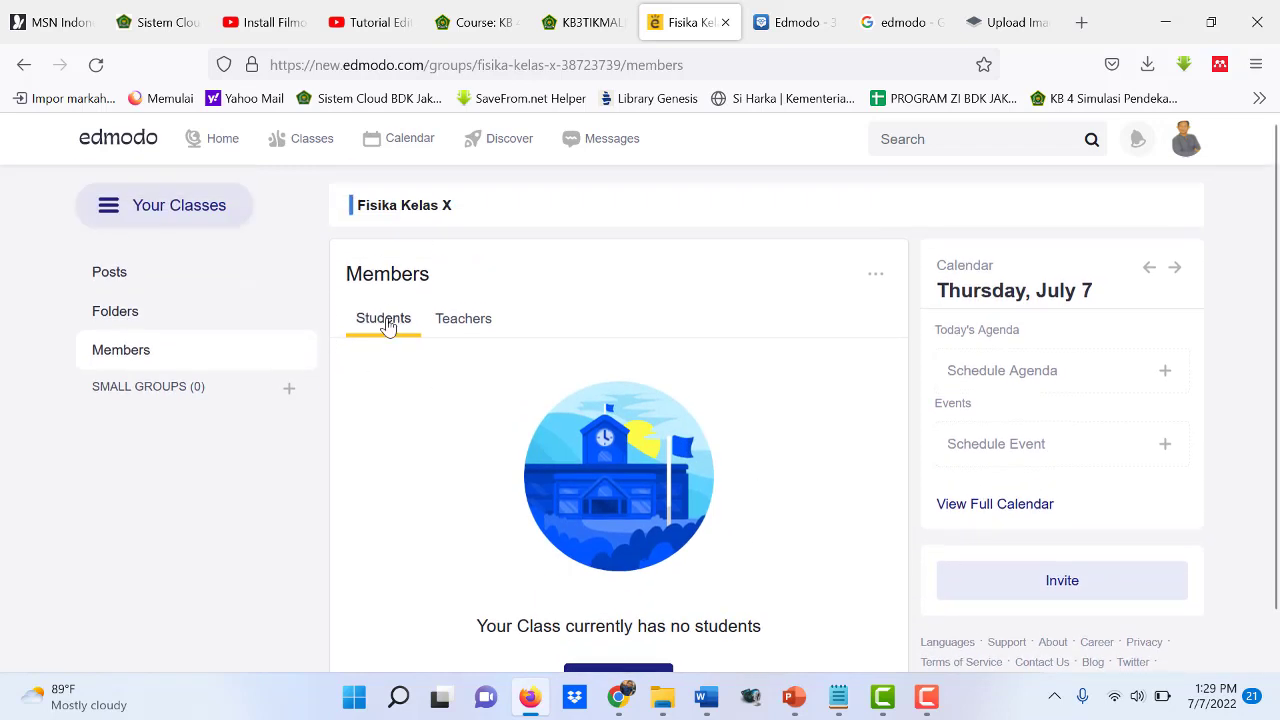
{"action": "left_click", "coordinate": [462, 328]}
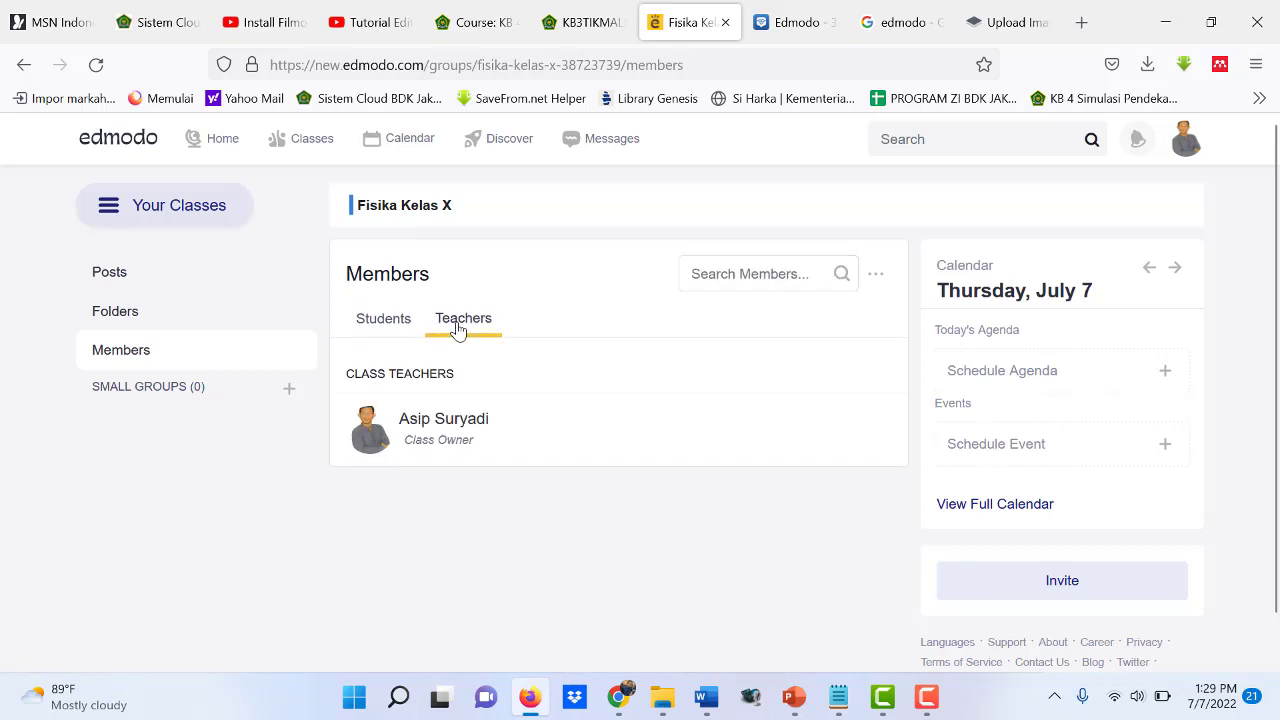
{"action": "left_click", "coordinate": [388, 330]}
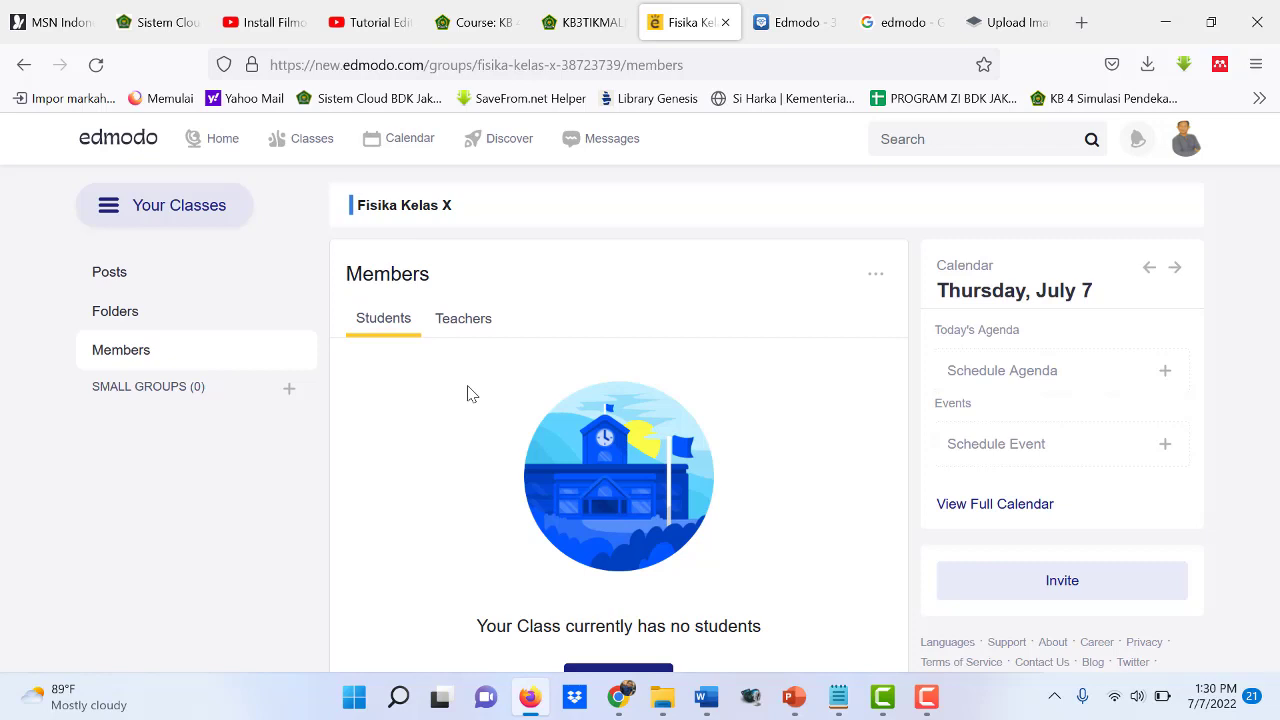
Review the member permission options and member search on the teacher list, and return to the student list.
{"action": "left_click", "coordinate": [462, 330]}
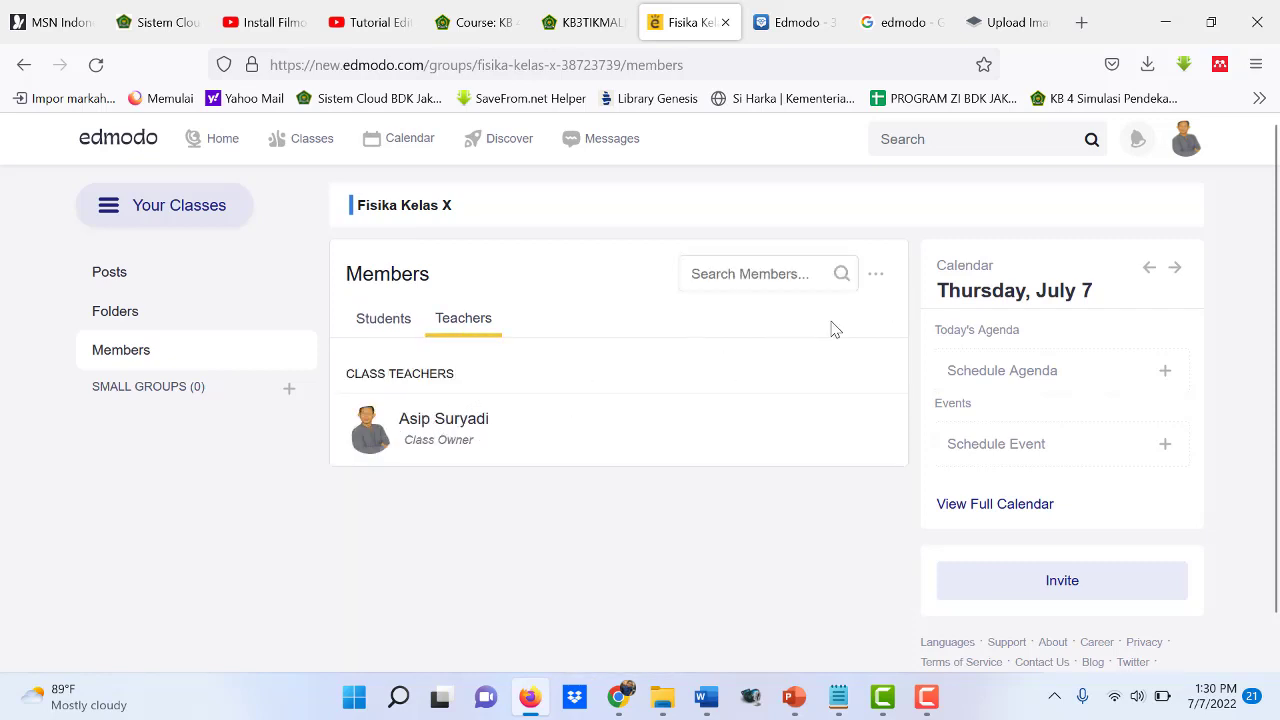
{"action": "left_click", "coordinate": [876, 277]}
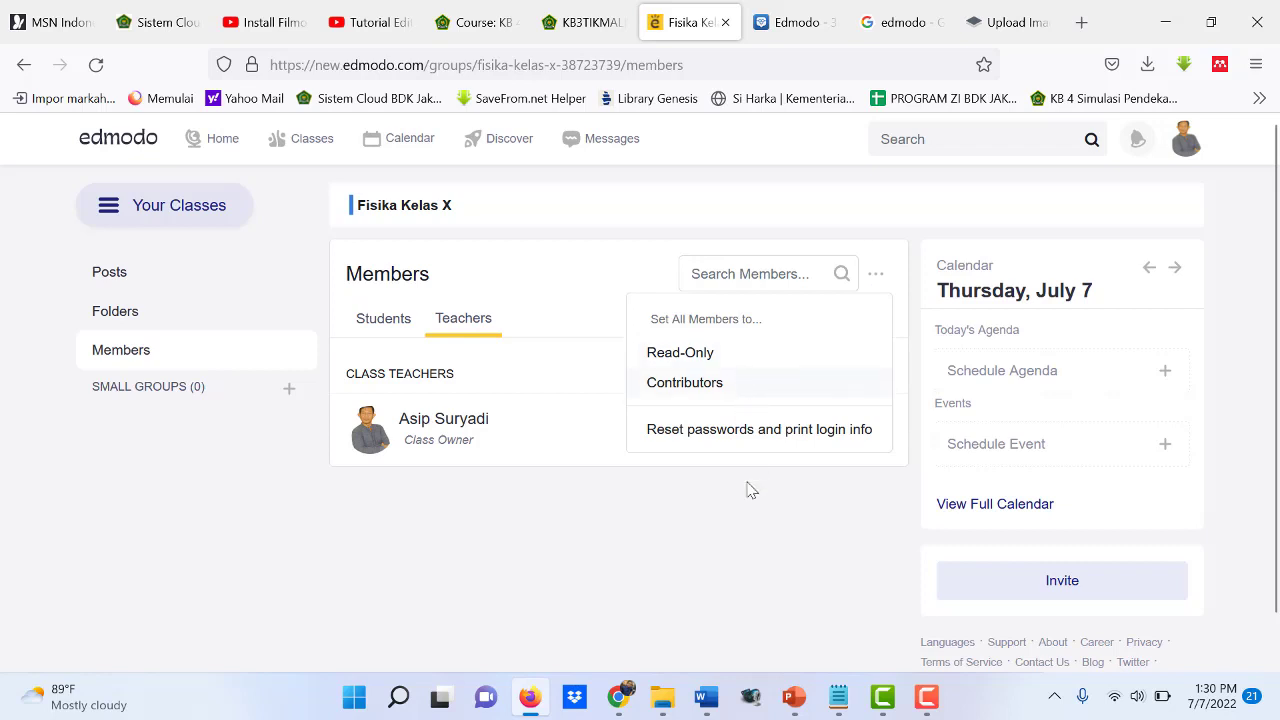
{"action": "left_click", "coordinate": [753, 528]}
{"action": "left_click", "coordinate": [743, 281]}
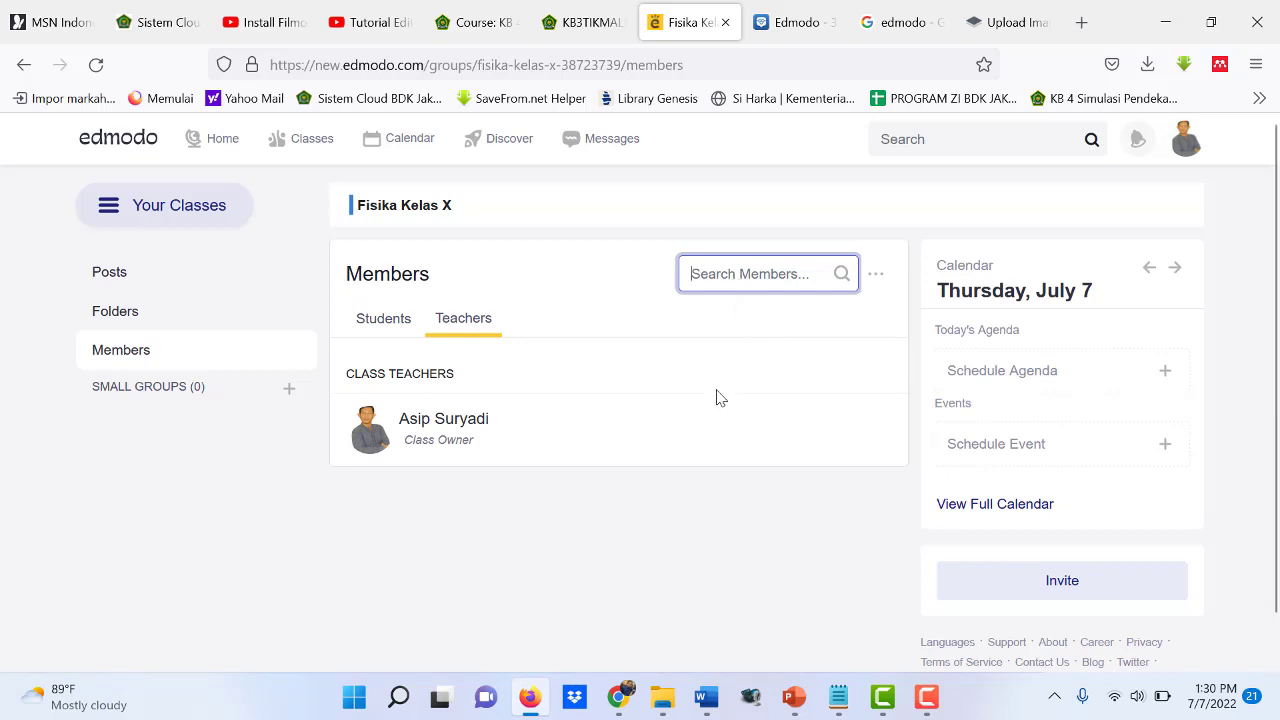
{"action": "left_click", "coordinate": [390, 328]}
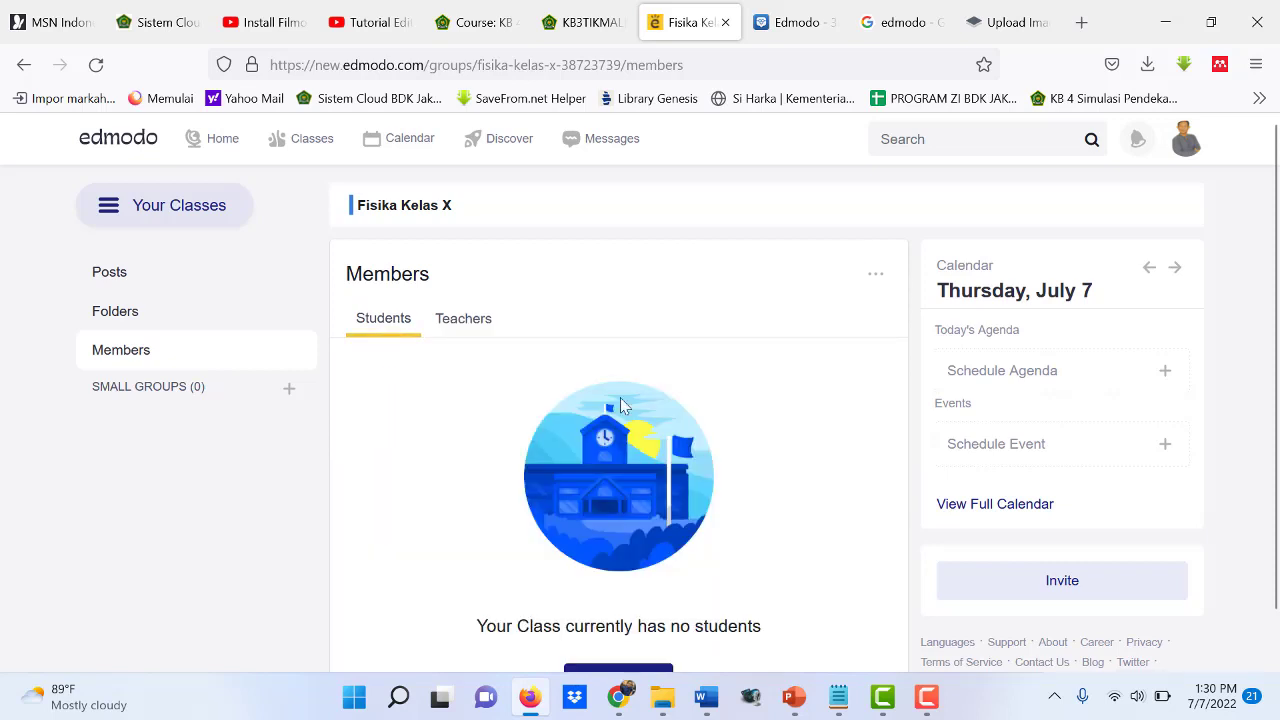
Open the page for adding students to the class and review its invitation and student account creation sections.
{"action": "scroll", "coordinate": [717, 446], "scroll_direction": "down", "scroll_amount": 1}
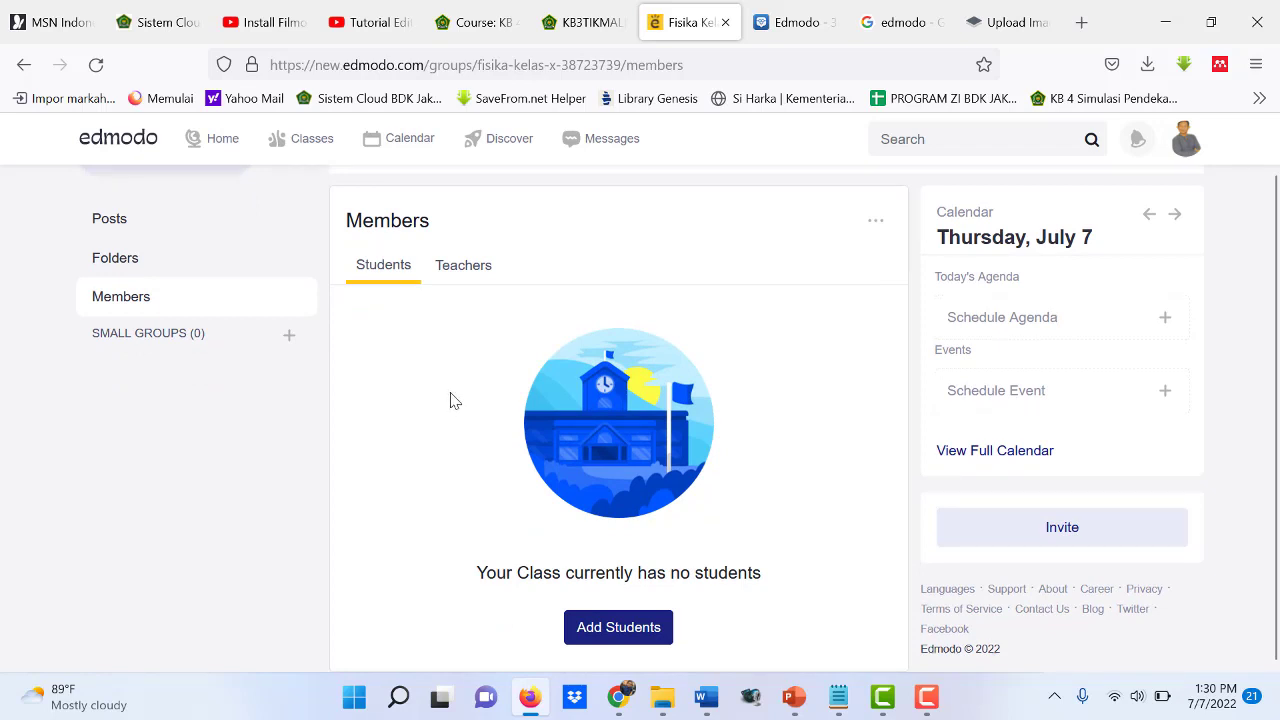
{"action": "left_click", "coordinate": [608, 637]}
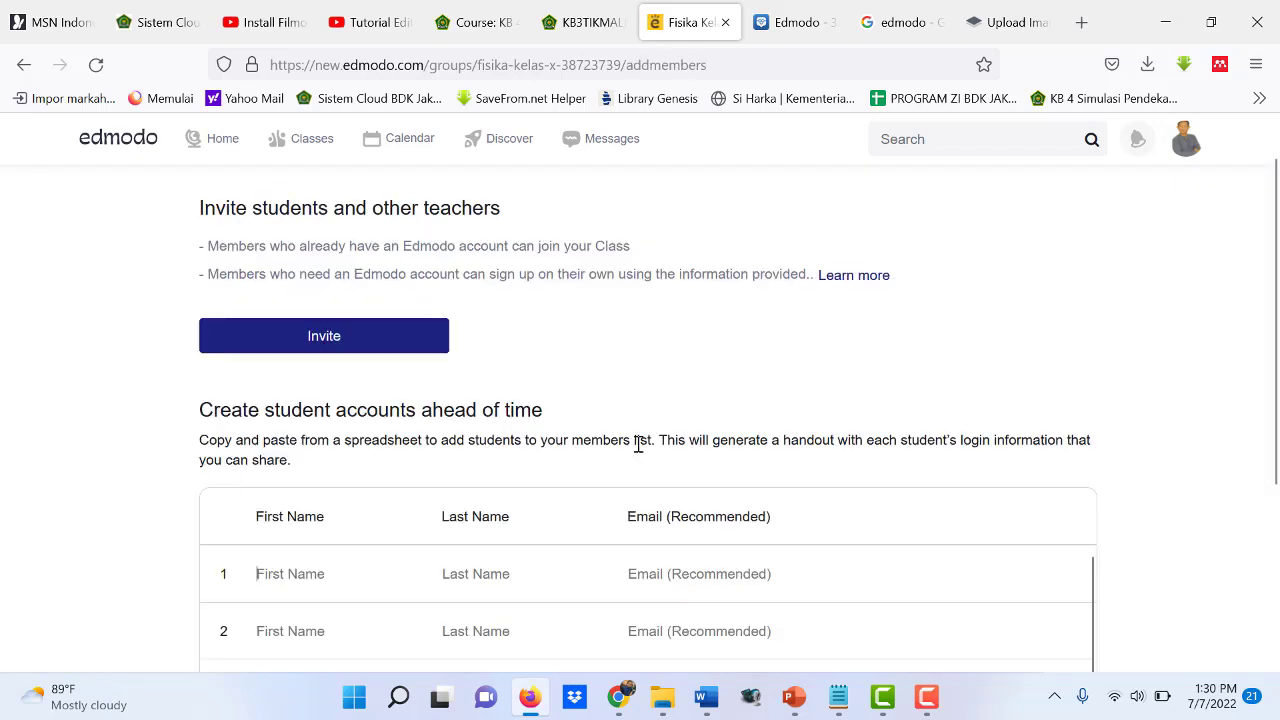
{"action": "scroll", "coordinate": [638, 444], "scroll_direction": "up", "scroll_amount": 1}
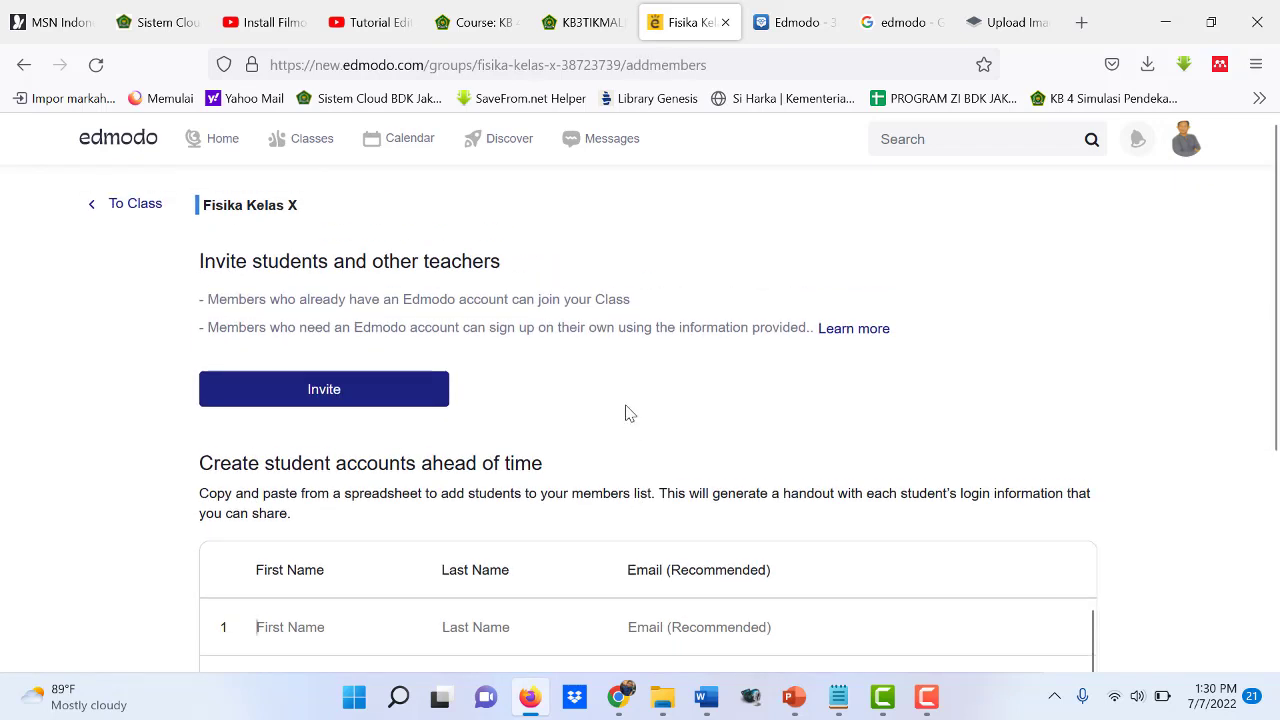
{"action": "scroll", "coordinate": [592, 300], "scroll_direction": "down", "scroll_amount": 3}
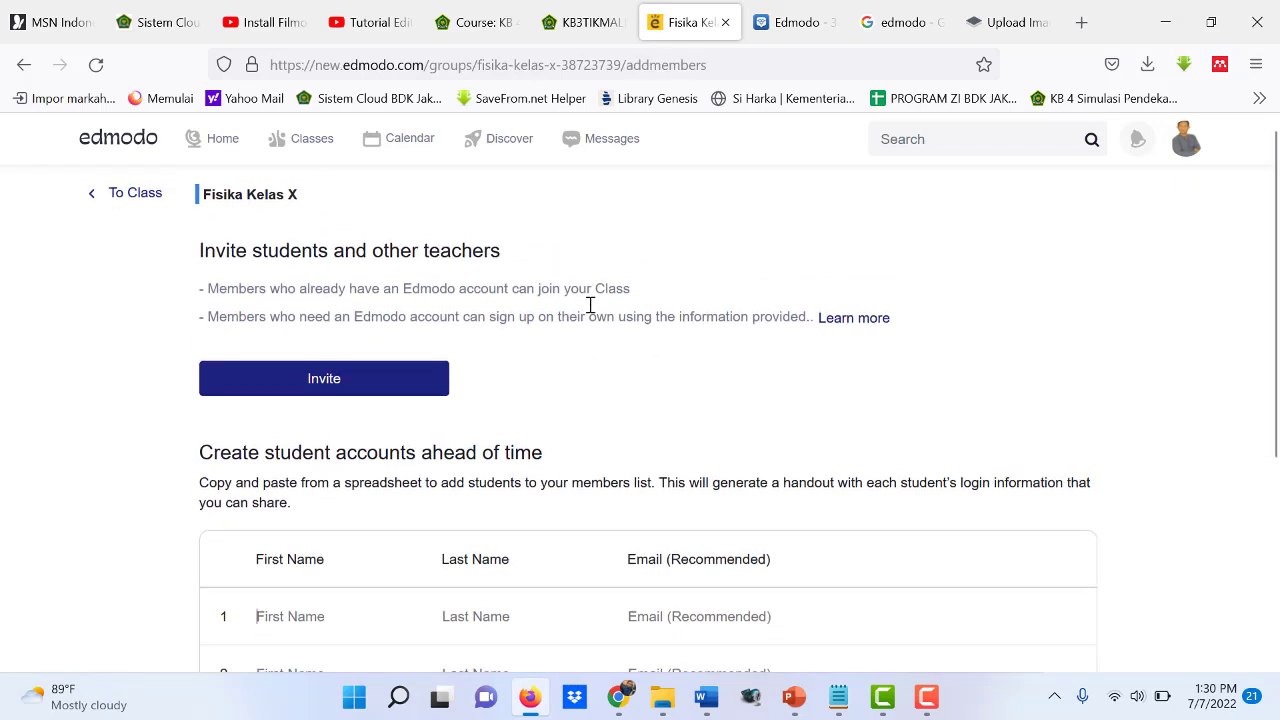
{"action": "scroll", "coordinate": [583, 306], "scroll_direction": "up", "scroll_amount": 3}
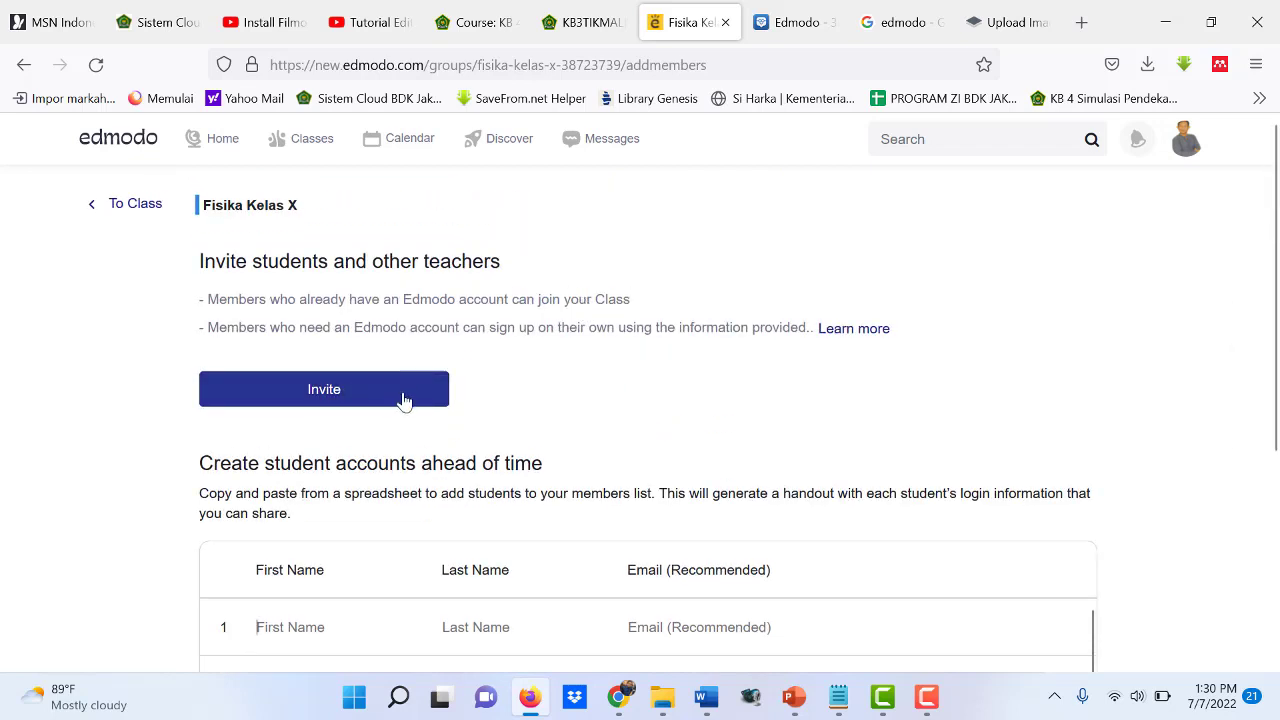
{"action": "scroll", "coordinate": [643, 420], "scroll_direction": "down", "scroll_amount": 2}
{"action": "scroll", "coordinate": [642, 415], "scroll_direction": "down", "scroll_amount": 1}
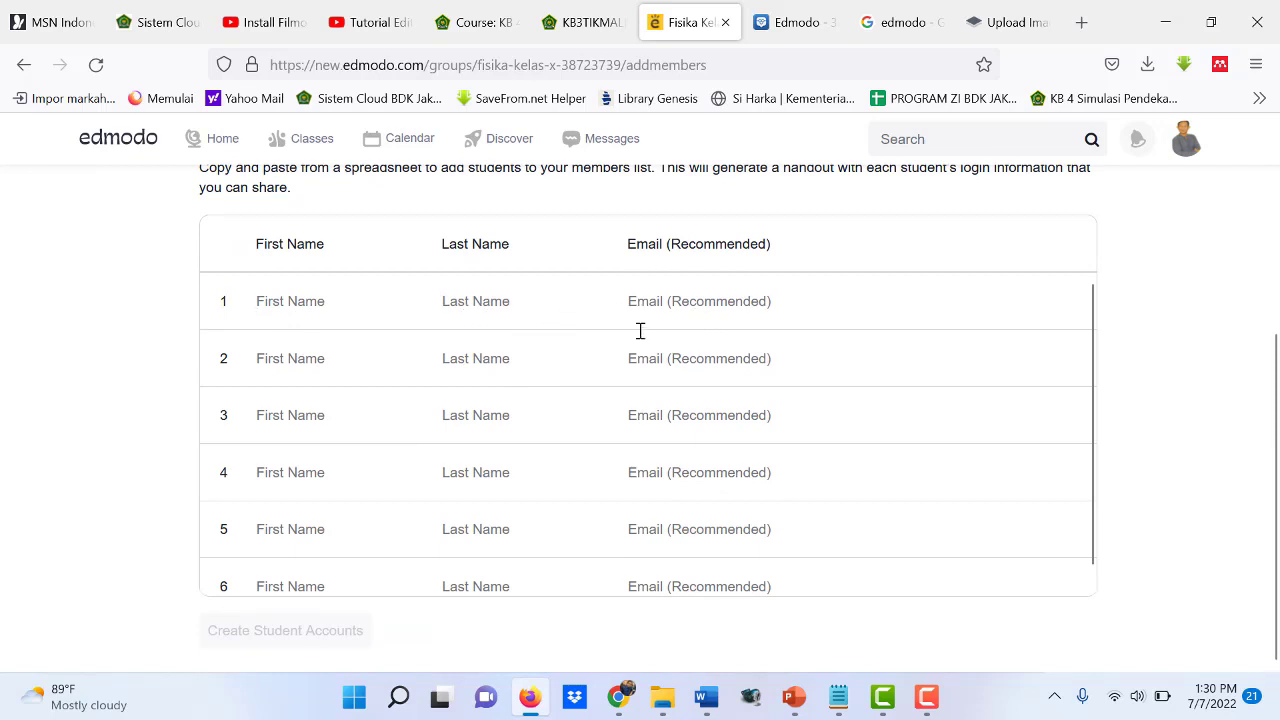
{"action": "left_click", "coordinate": [453, 298]}
{"action": "scroll", "coordinate": [560, 297], "scroll_direction": "up", "scroll_amount": 4}
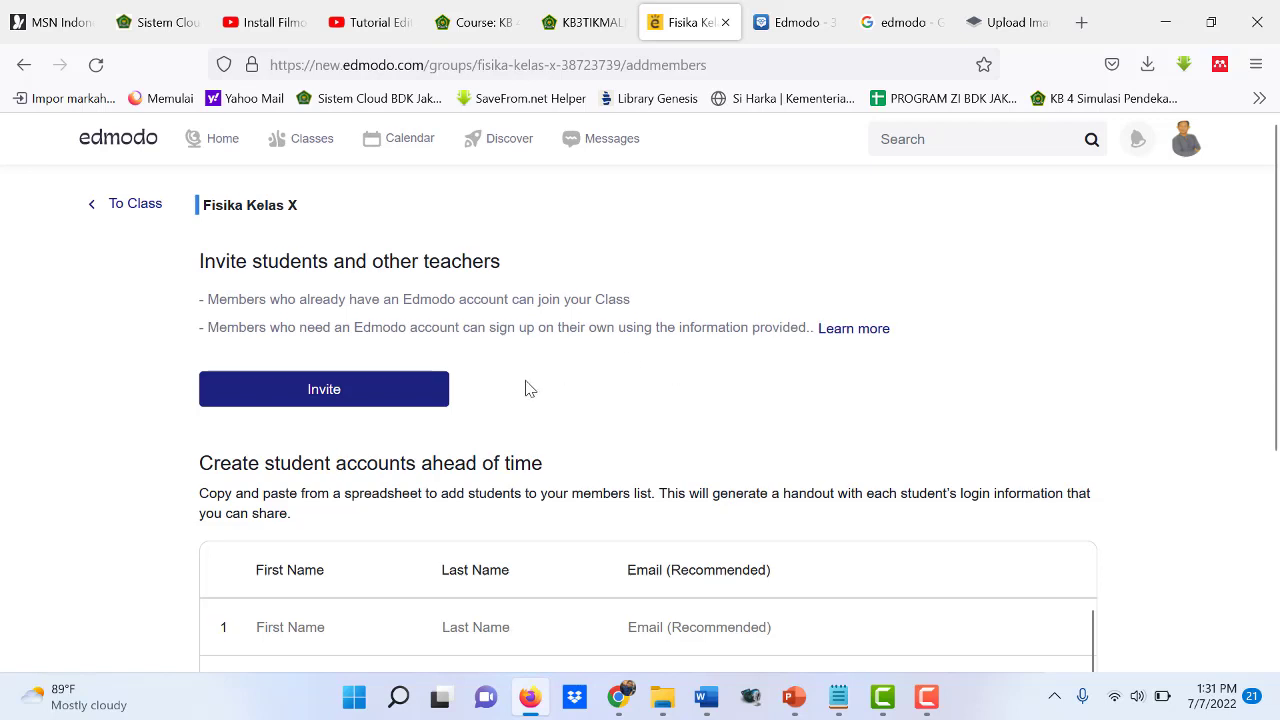
Copy the class code from the Fisika Kelas X invitation options and close them.
{"action": "left_click", "coordinate": [322, 395]}
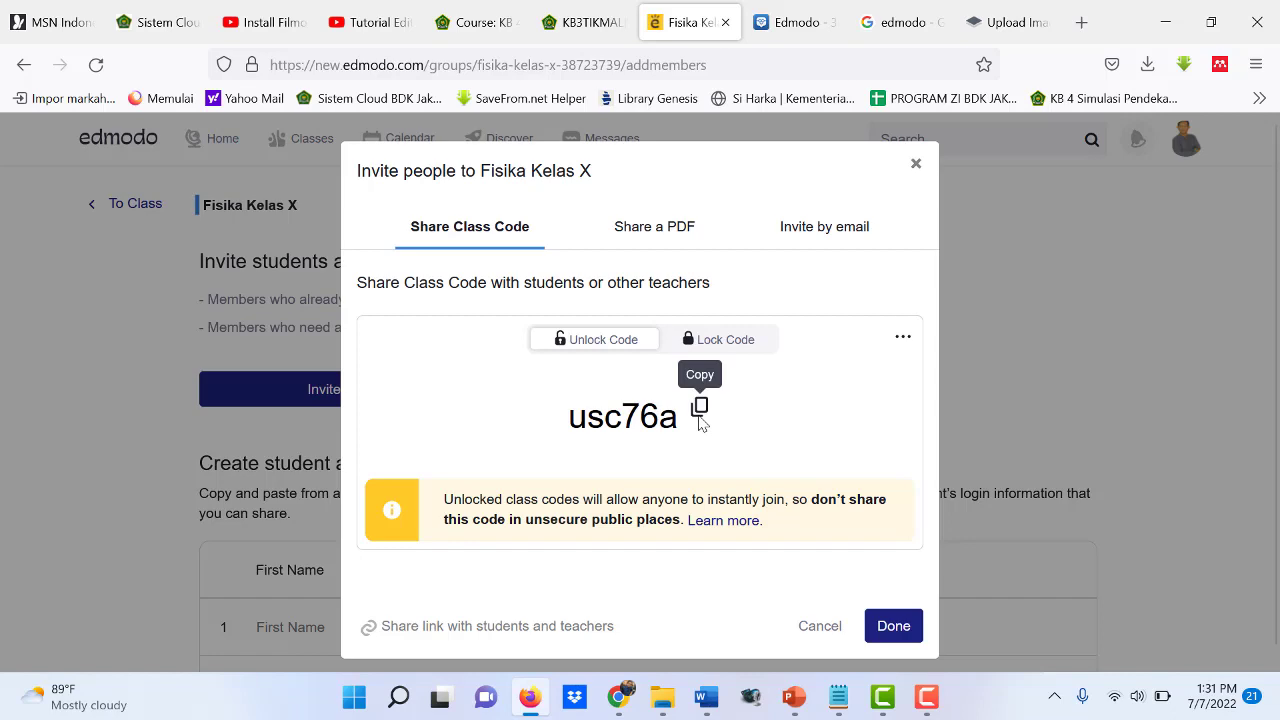
{"action": "left_click", "coordinate": [700, 409]}
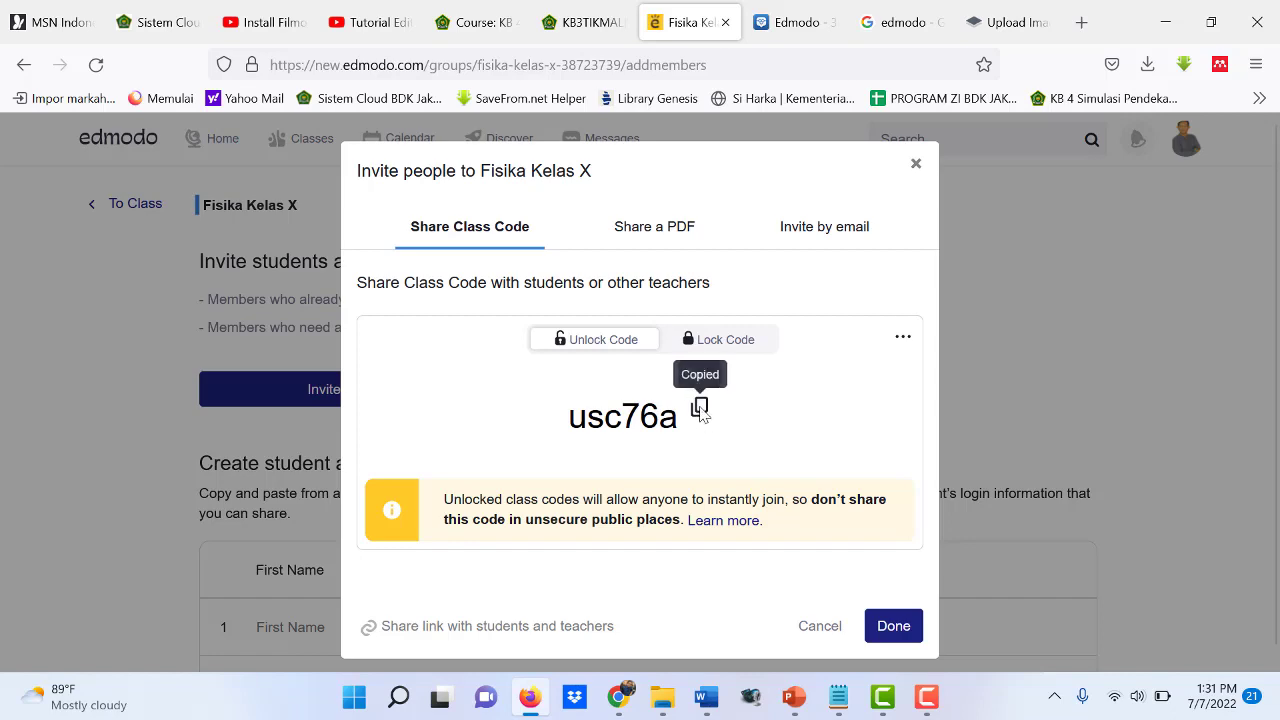
{"action": "left_click", "coordinate": [888, 627]}
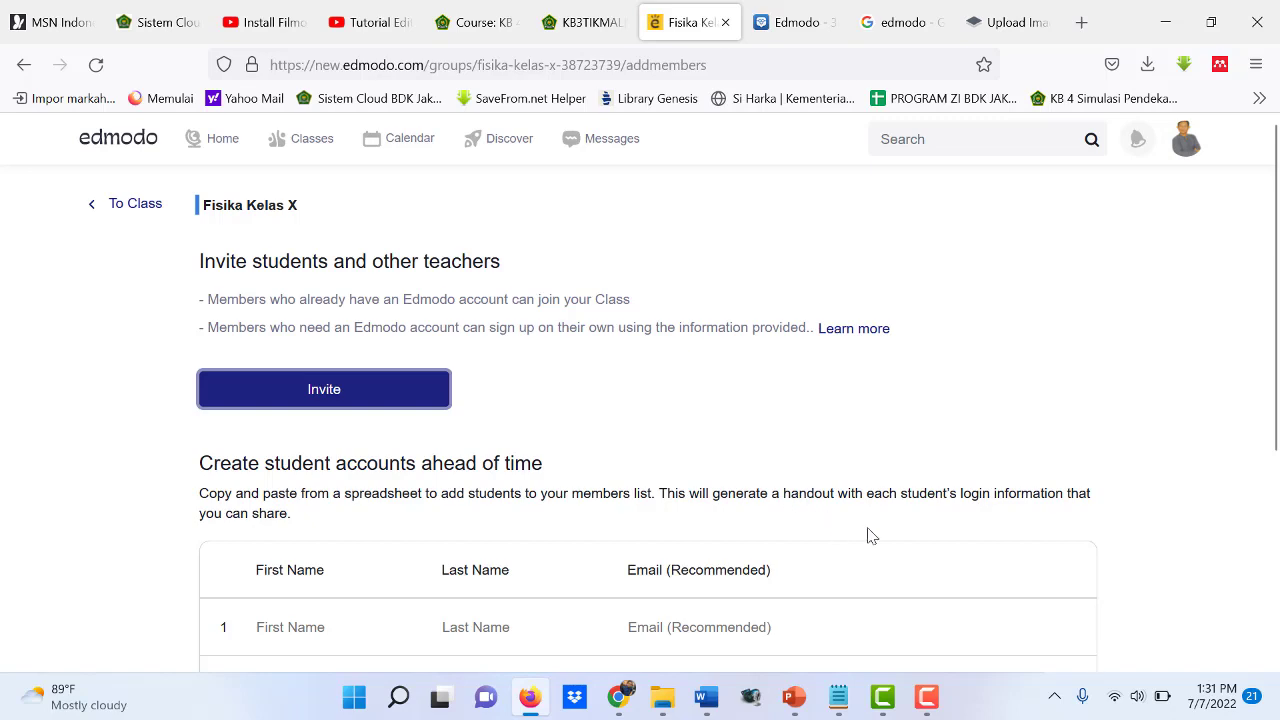
Review the invitation methods by class code, PDF instructions and email, and return to the class page.
{"action": "scroll", "coordinate": [869, 534], "scroll_direction": "down", "scroll_amount": 2}
{"action": "scroll", "coordinate": [869, 526], "scroll_direction": "up", "scroll_amount": 2}
{"action": "key", "text": "Return"}
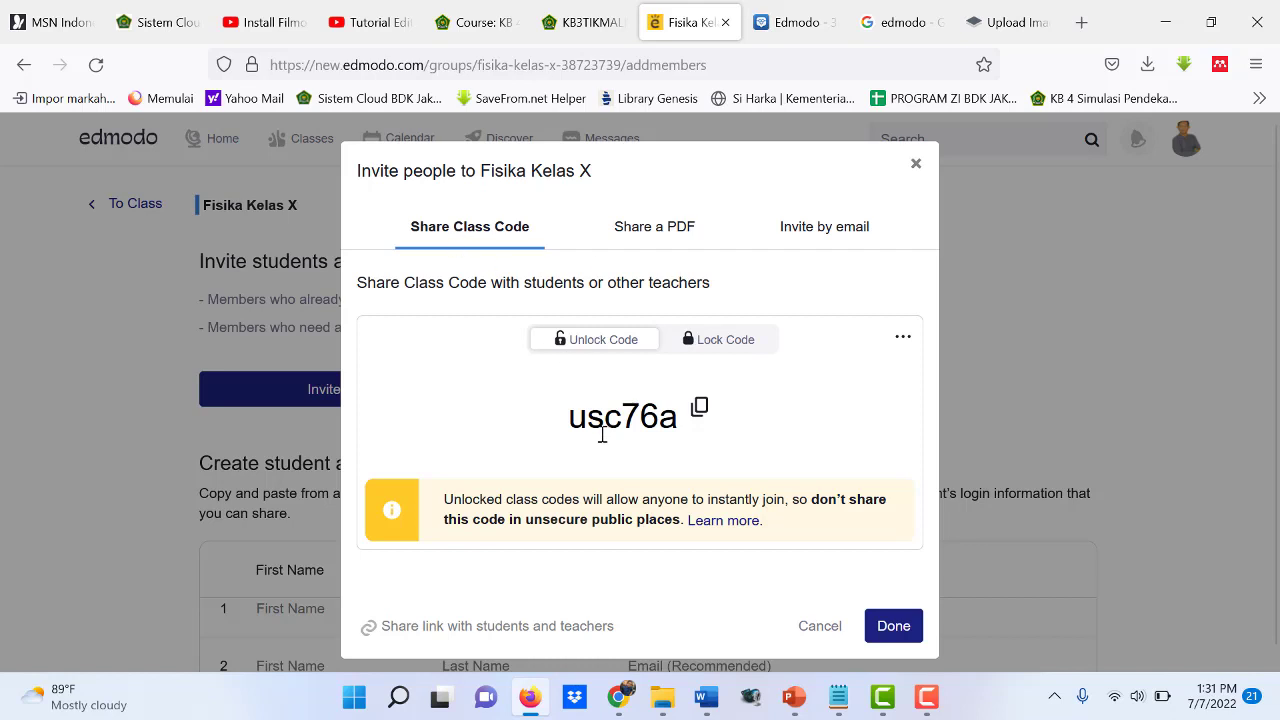
{"action": "left_click_drag", "start_coordinate": [572, 425], "coordinate": [736, 437]}
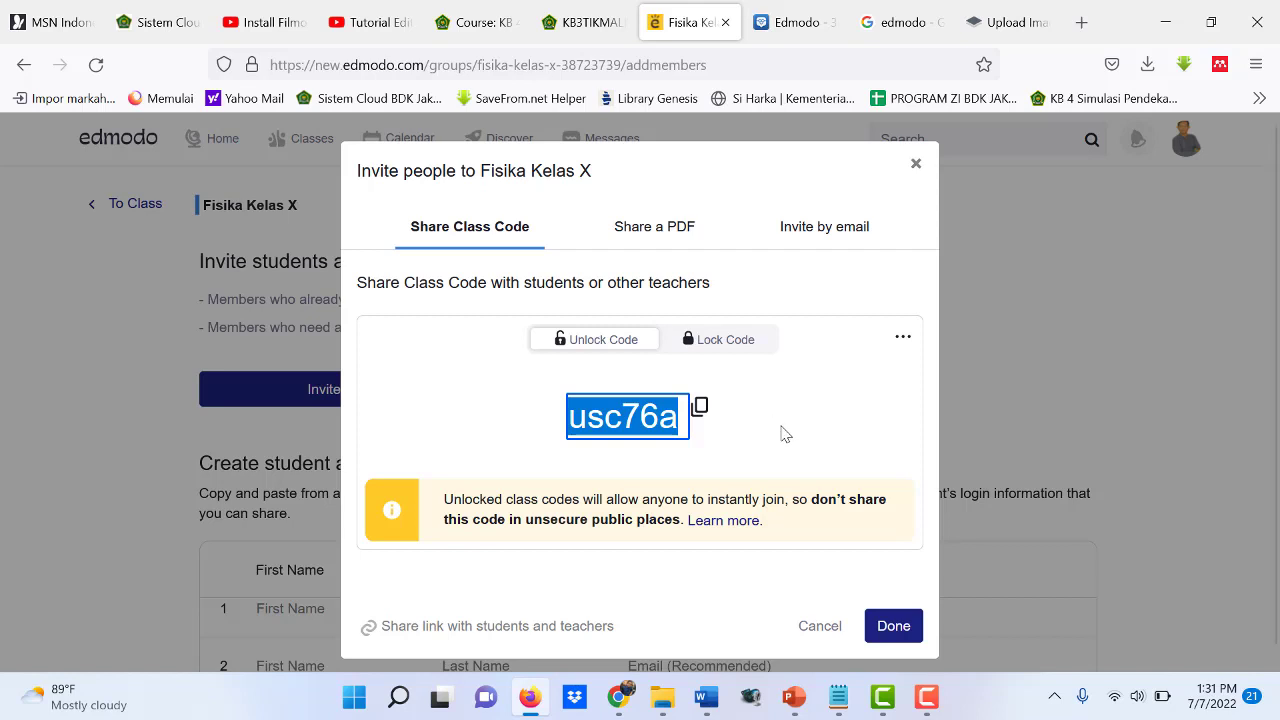
{"action": "left_click", "coordinate": [657, 236]}
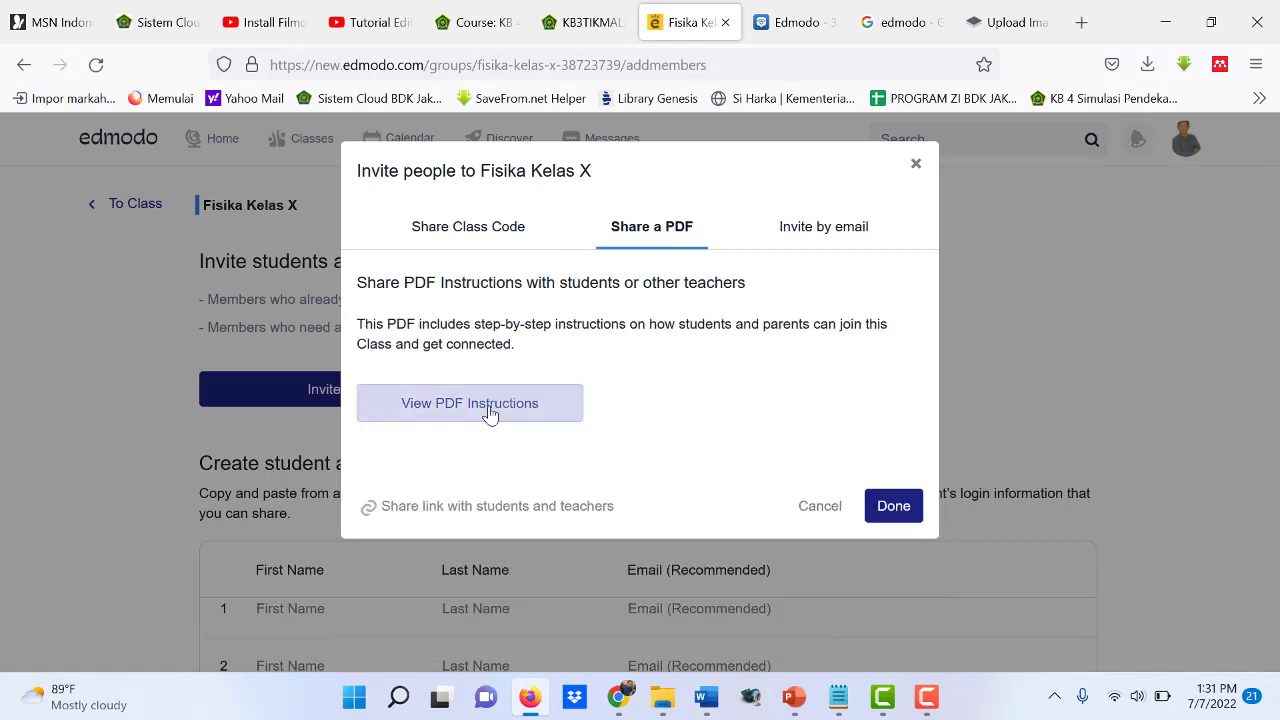
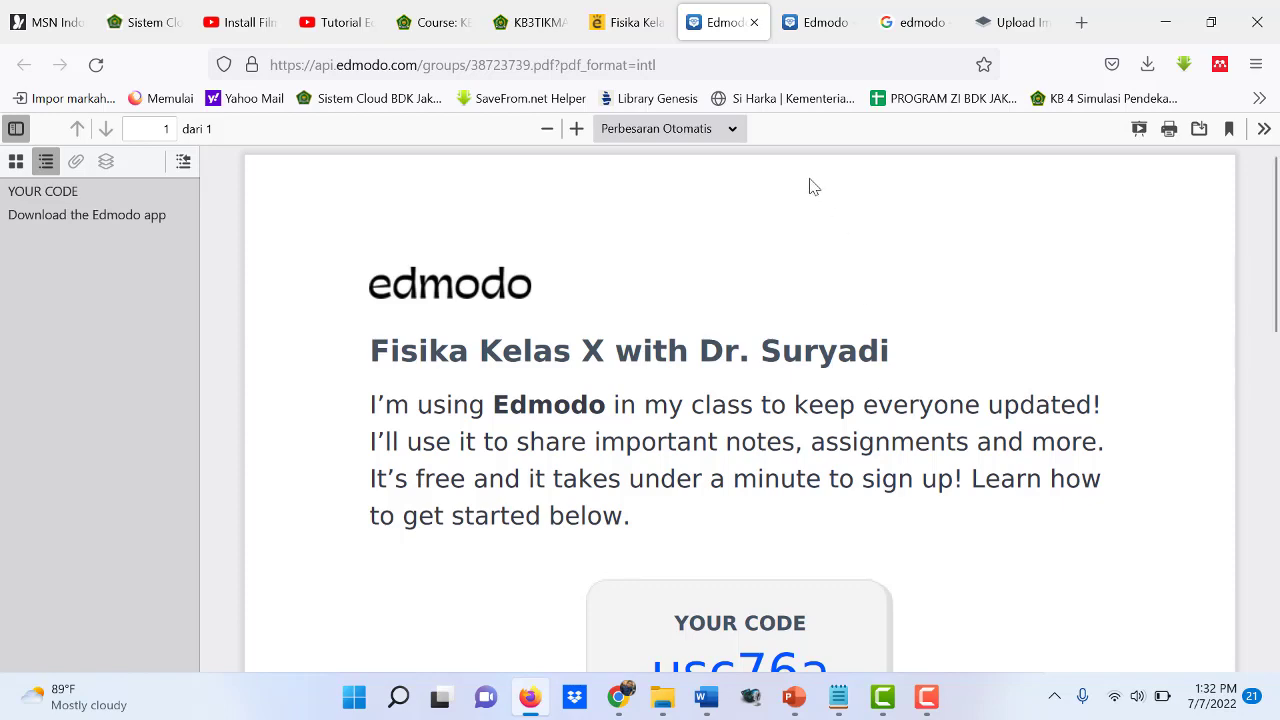
{"action": "left_click", "coordinate": [755, 22]}
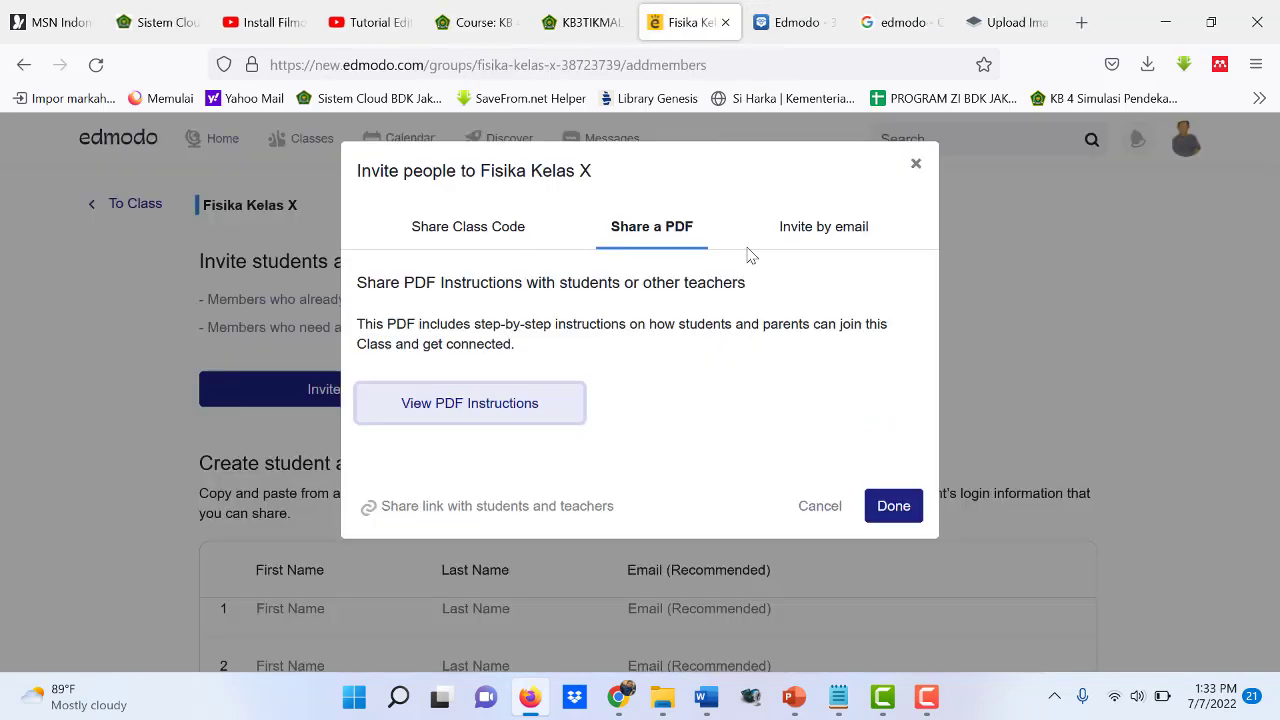
{"action": "left_click", "coordinate": [812, 232]}
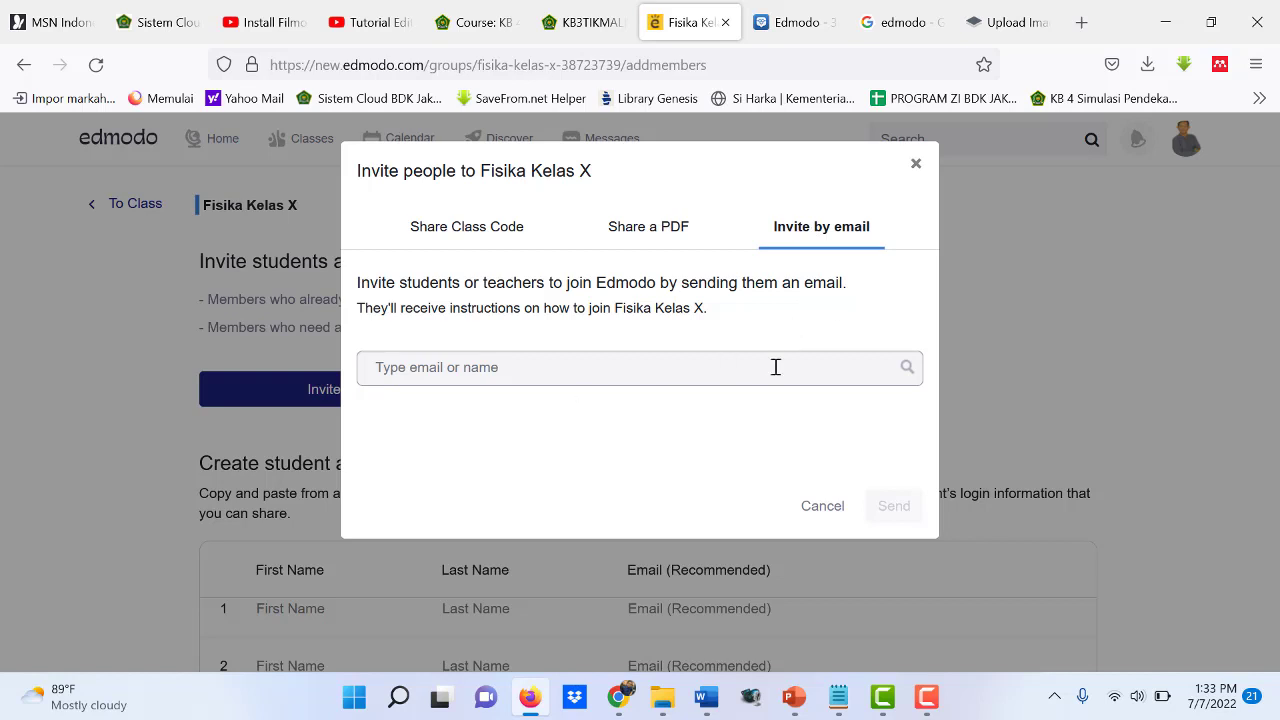
{"action": "left_click", "coordinate": [913, 165]}
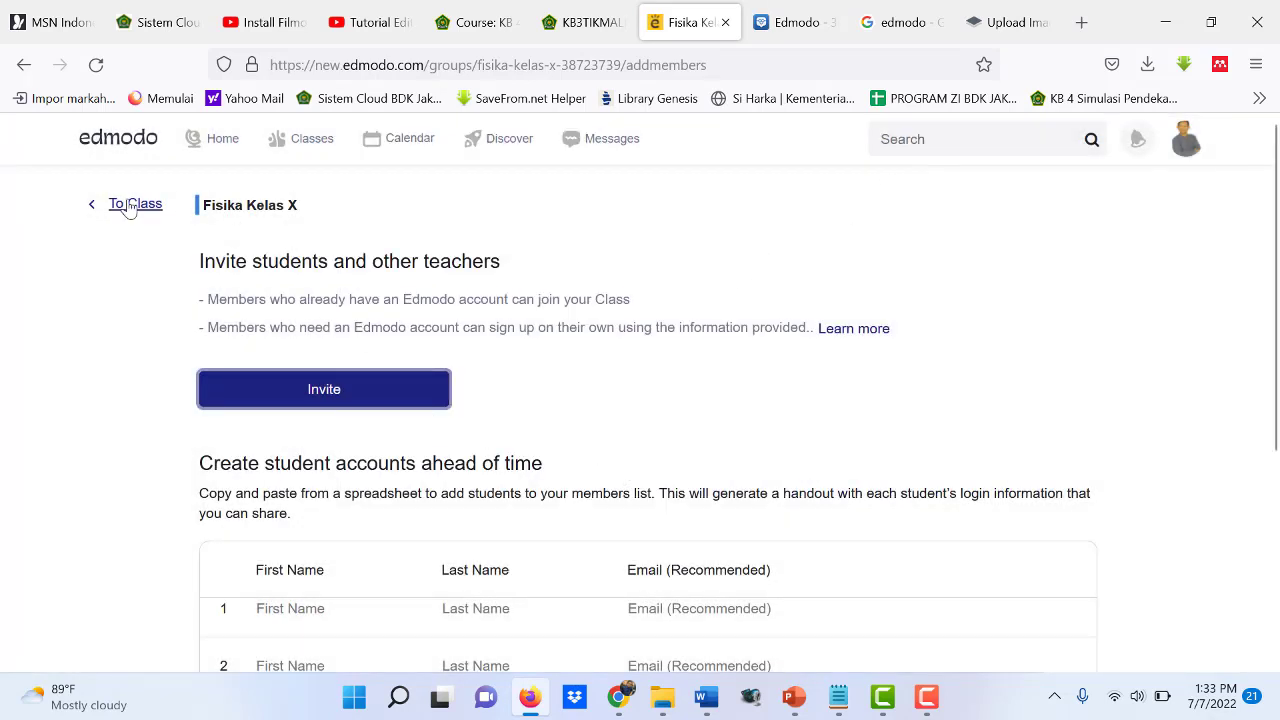
{"action": "left_click", "coordinate": [94, 210]}
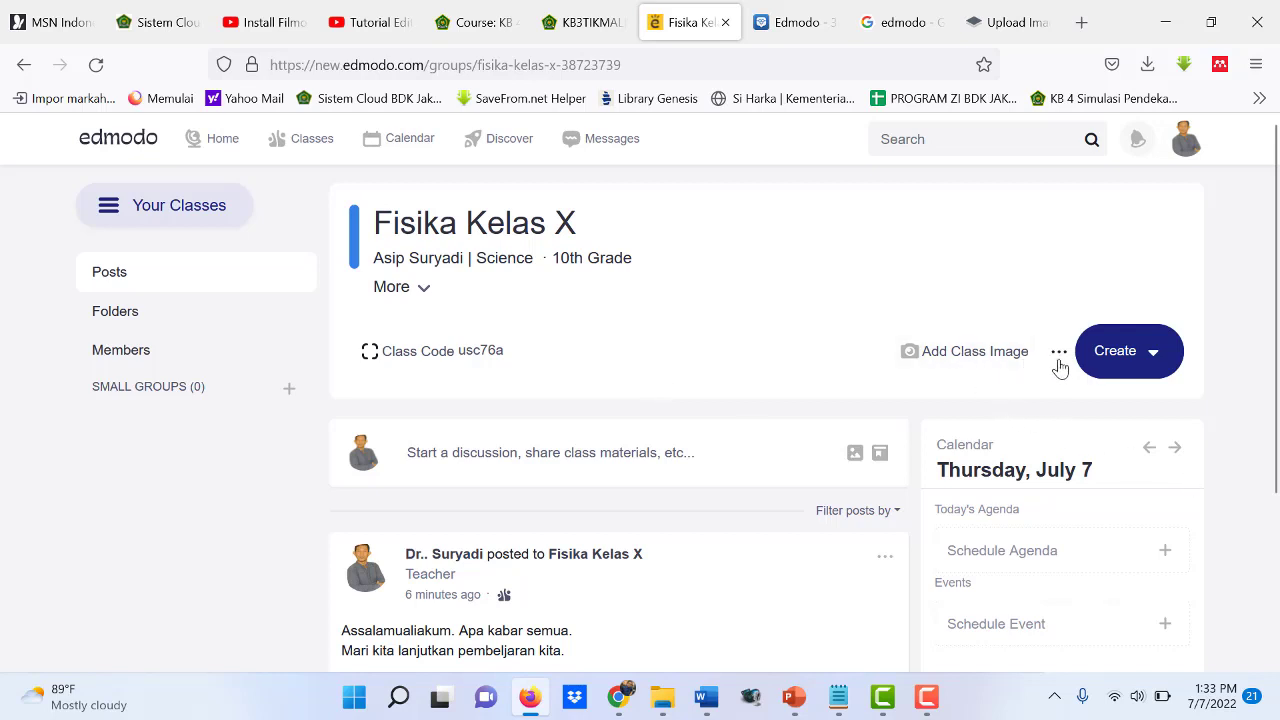
Try to upload a class image for Fisika Kelas X from the Pictures folder.
{"action": "left_click", "coordinate": [965, 351]}
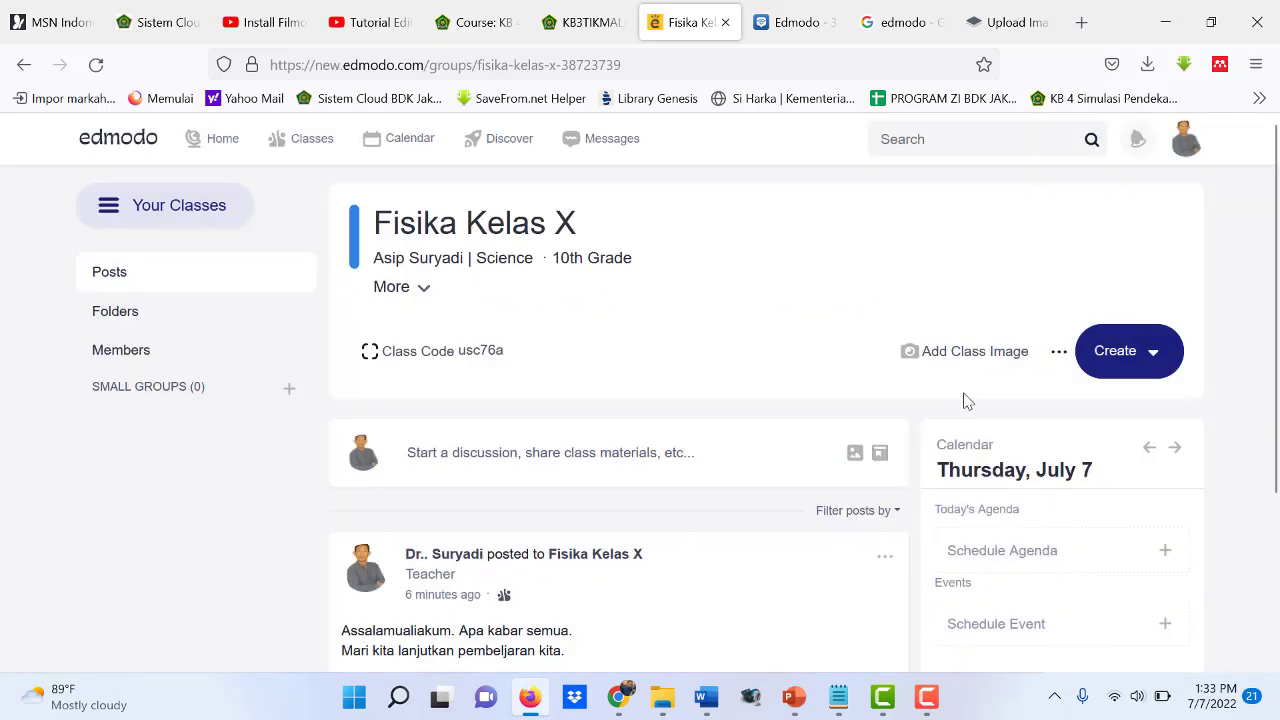
{"action": "left_click", "coordinate": [970, 360]}
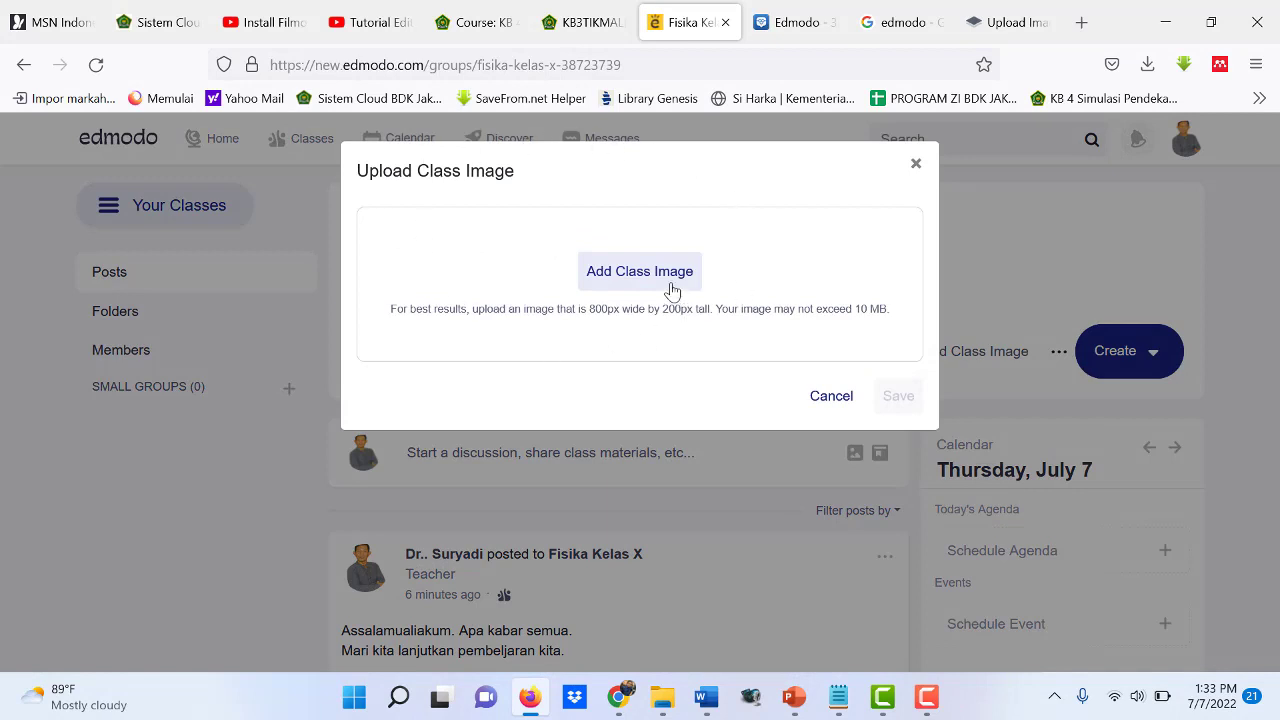
{"action": "left_click", "coordinate": [661, 294]}
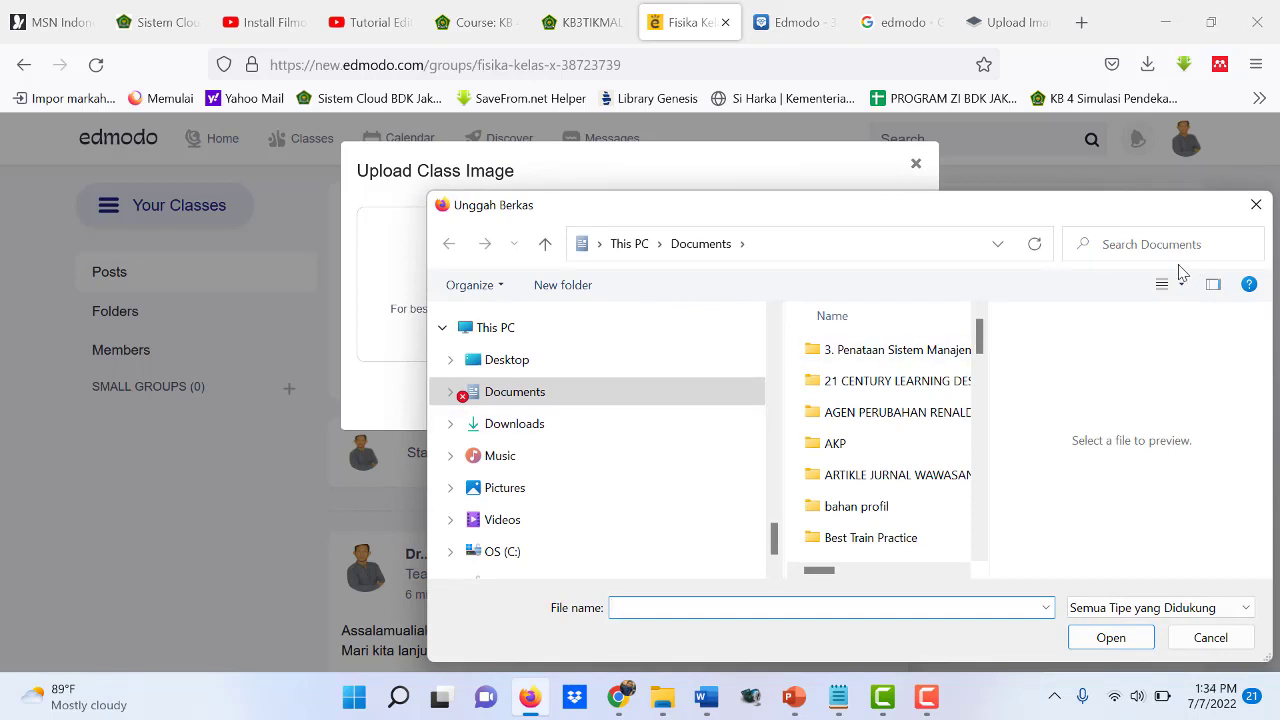
{"action": "left_click", "coordinate": [1256, 204]}
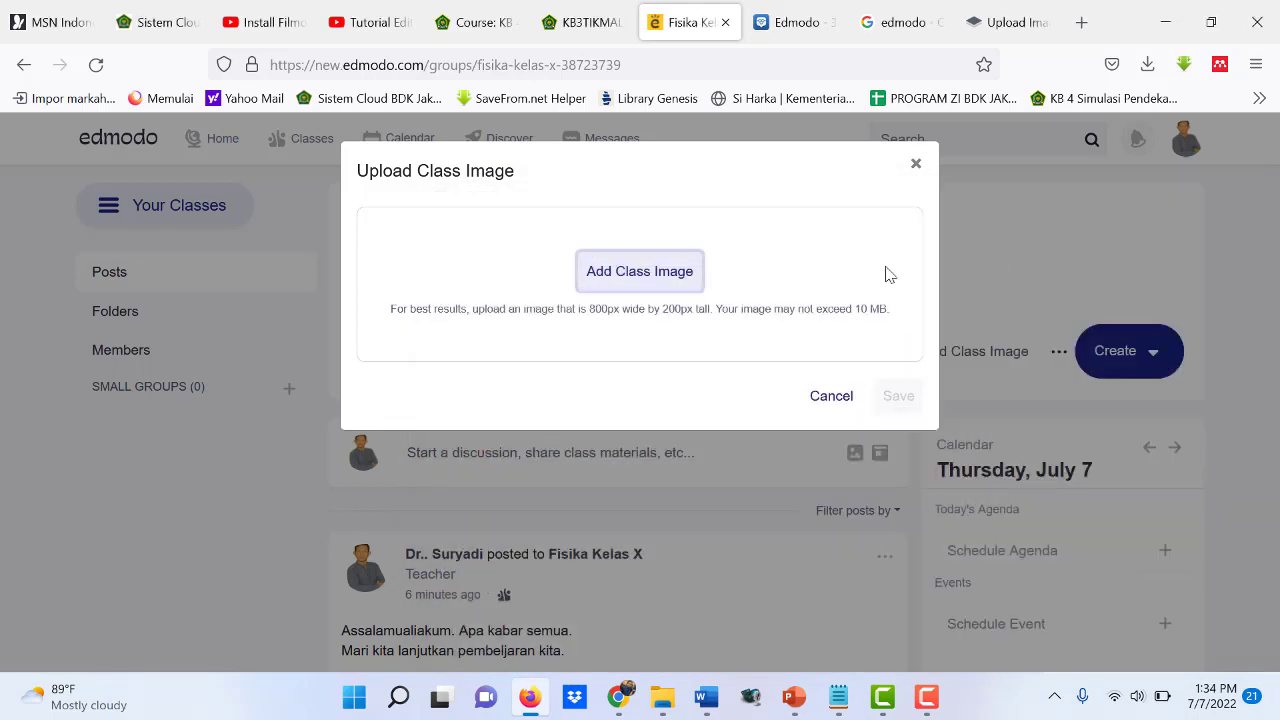
{"action": "left_click", "coordinate": [661, 287]}
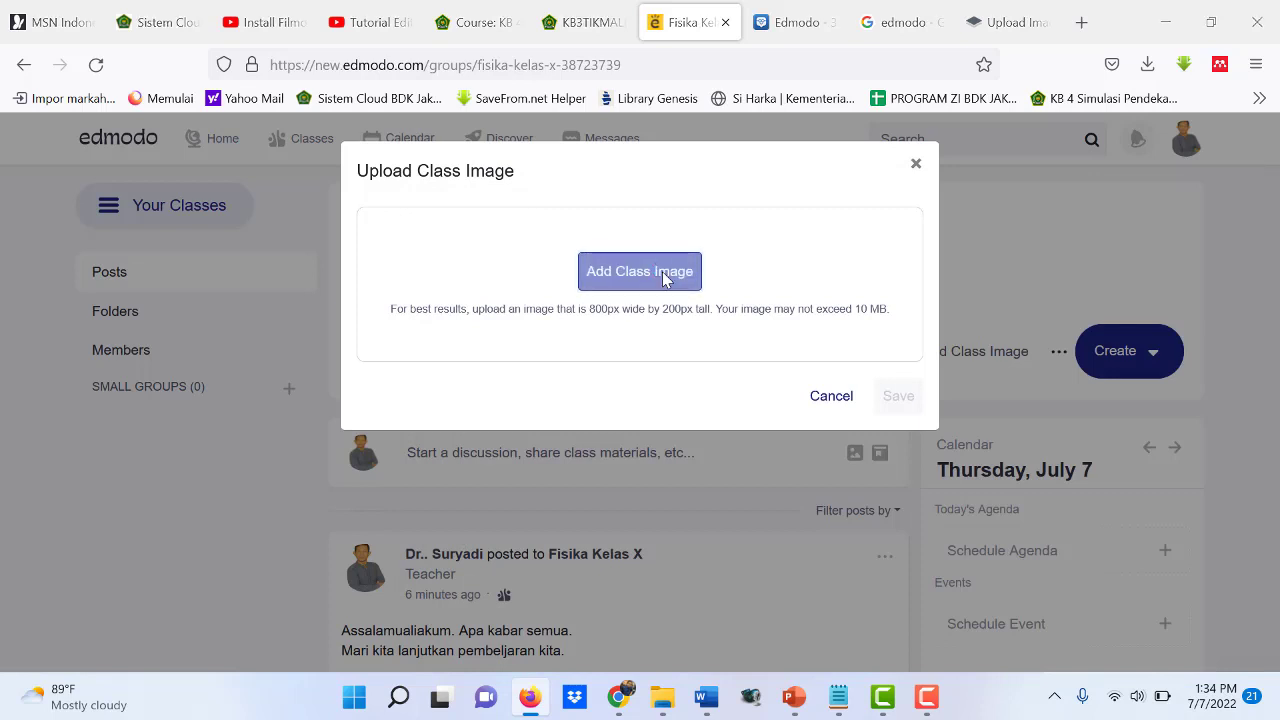
{"action": "left_click", "coordinate": [537, 487]}
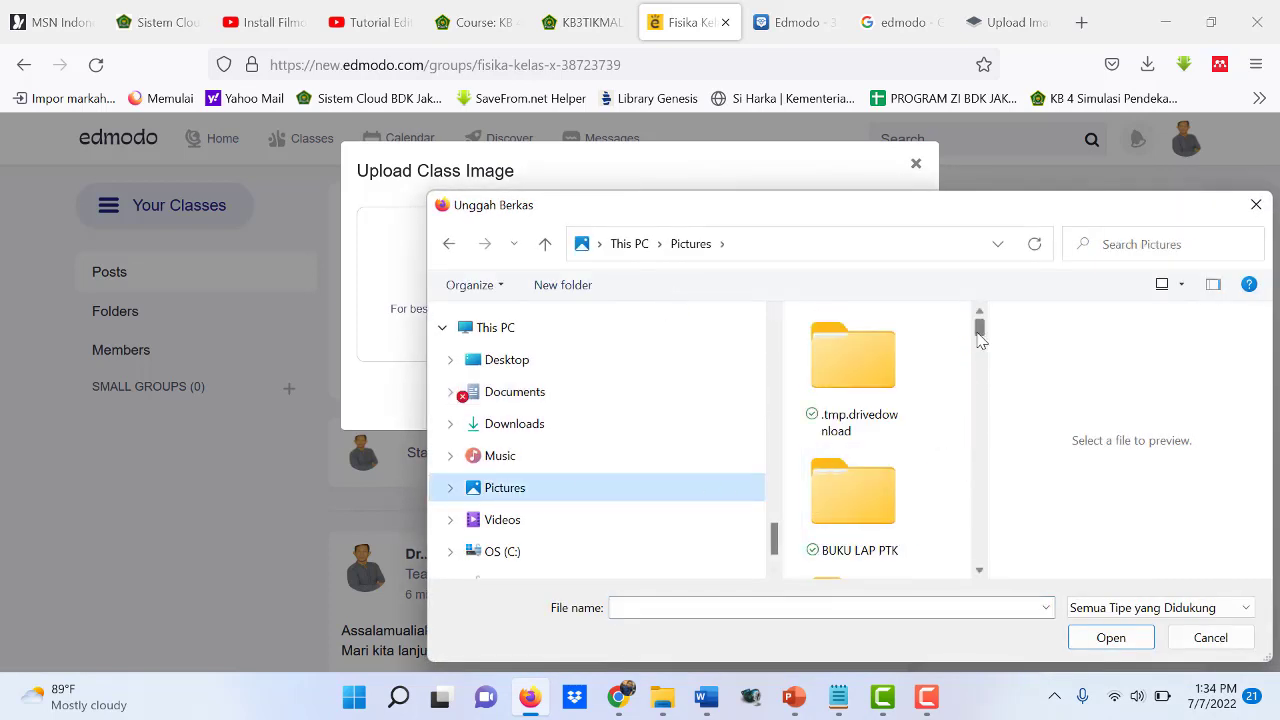
{"action": "left_click_drag", "start_coordinate": [979, 325], "coordinate": [986, 424]}
{"action": "scroll", "coordinate": [930, 459], "scroll_direction": "down", "scroll_amount": 1}
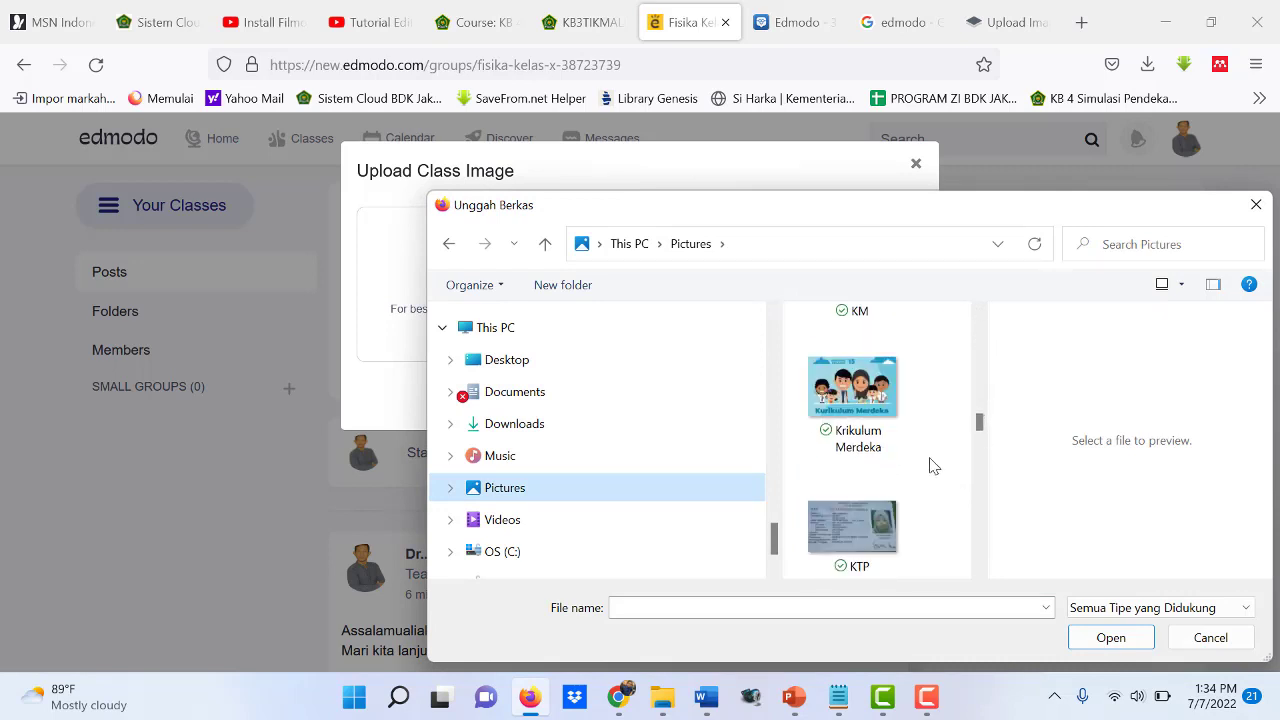
{"action": "scroll", "coordinate": [930, 465], "scroll_direction": "down", "scroll_amount": 3}
{"action": "left_click", "coordinate": [852, 390]}
{"action": "left_click", "coordinate": [1108, 640]}
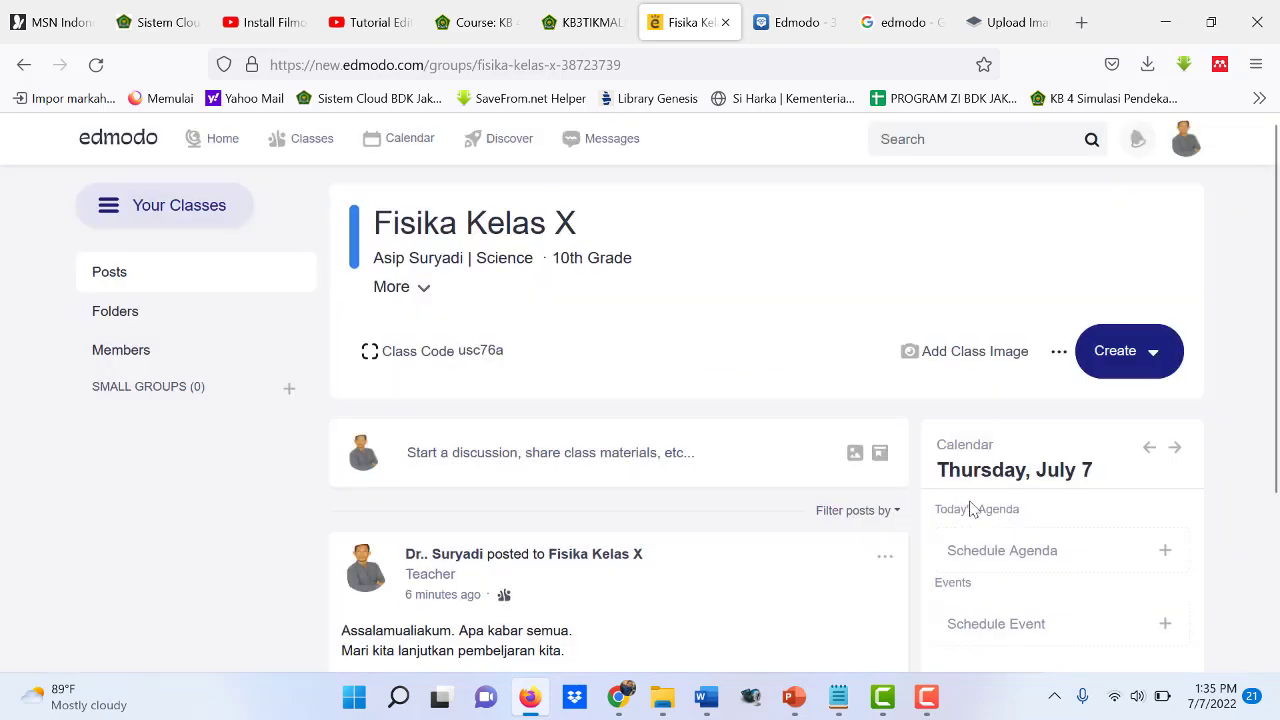
Start a new agenda for Fisika Kelas X titled "Pengantar" with the text "Silakan dibaca".
{"action": "scroll", "coordinate": [1089, 503], "scroll_direction": "down", "scroll_amount": 3}
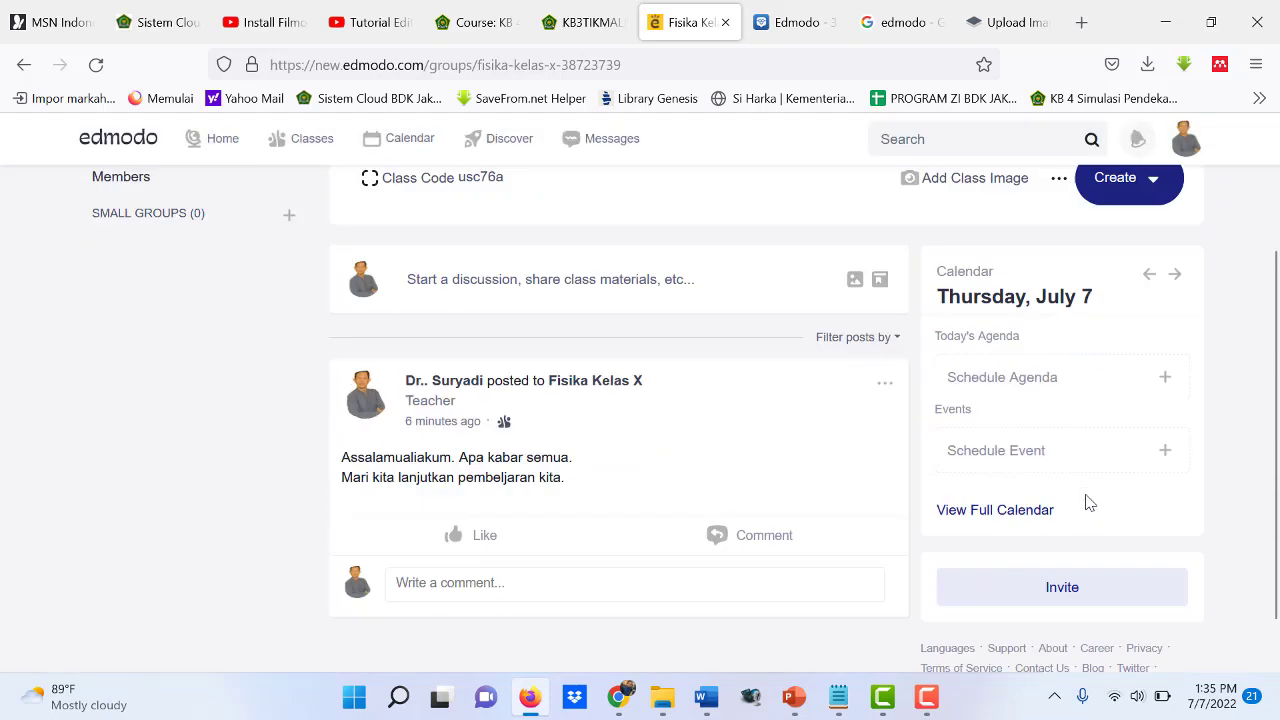
{"action": "scroll", "coordinate": [1089, 503], "scroll_direction": "up", "scroll_amount": 3}
{"action": "left_click", "coordinate": [1143, 356]}
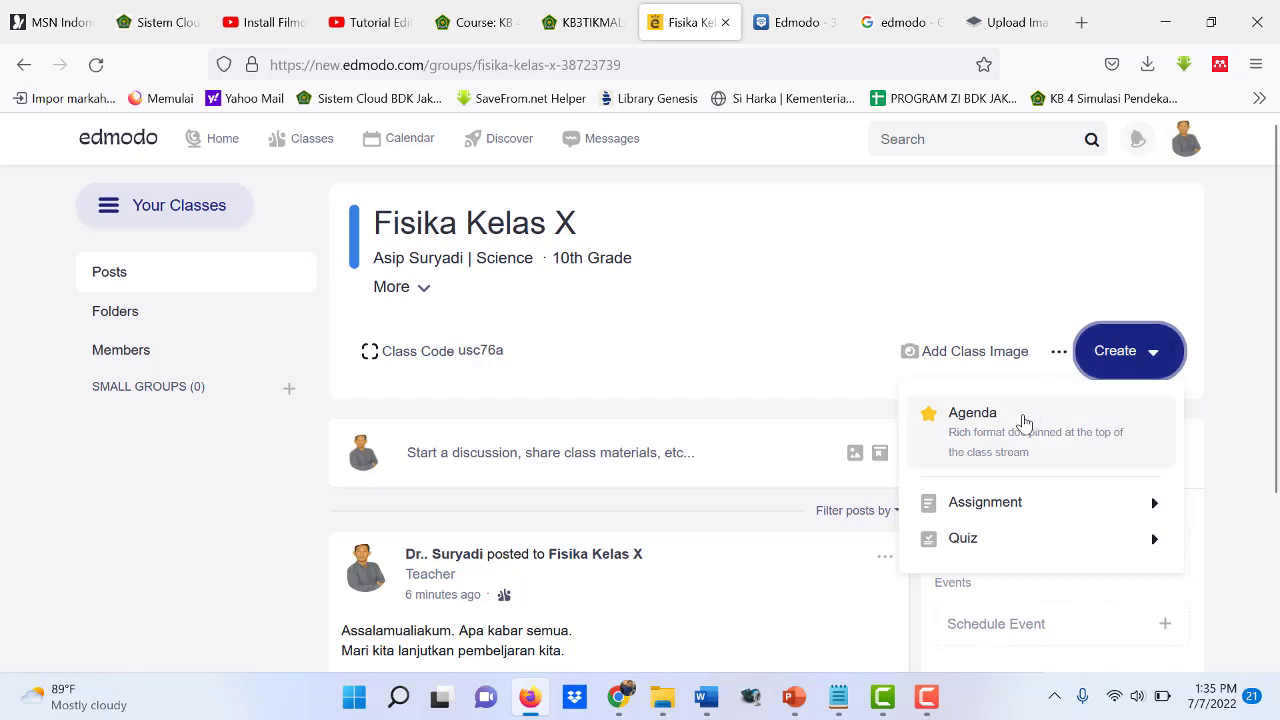
{"action": "left_click", "coordinate": [980, 512]}
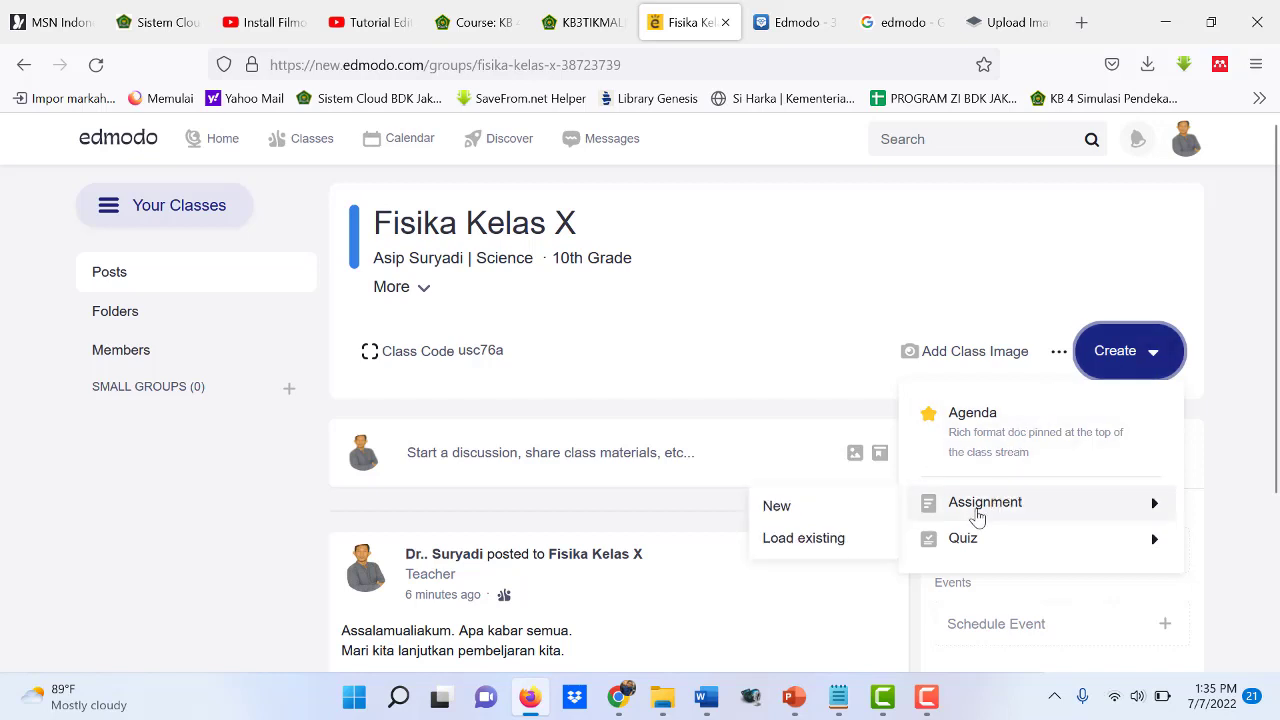
{"action": "mouse_move", "coordinate": [945, 538]}
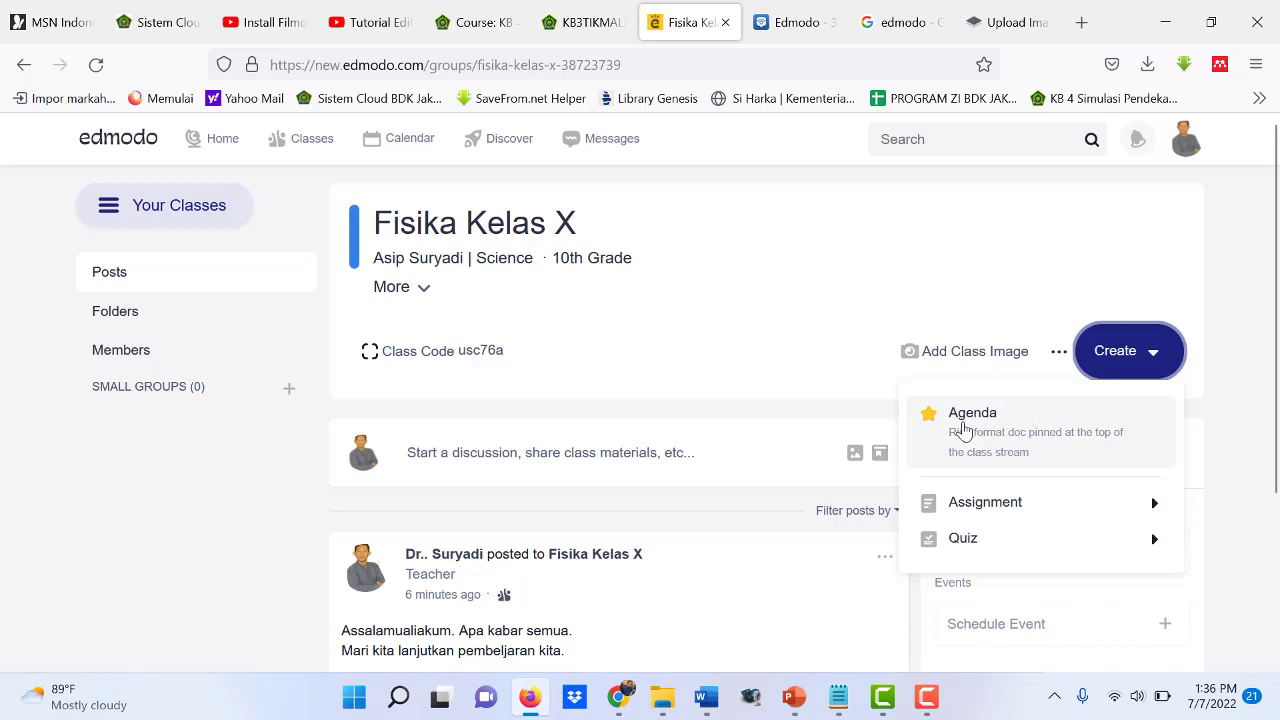
{"action": "left_click", "coordinate": [962, 428]}
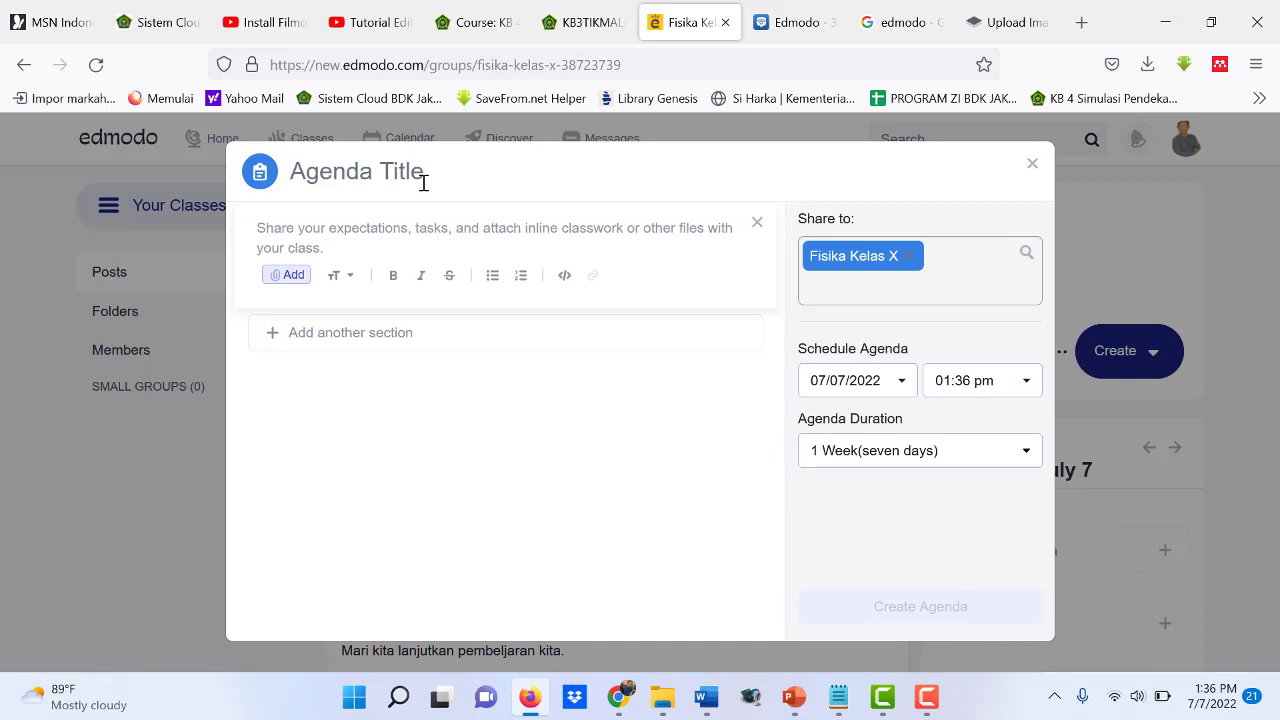
{"action": "type", "text": "Pengantar"}
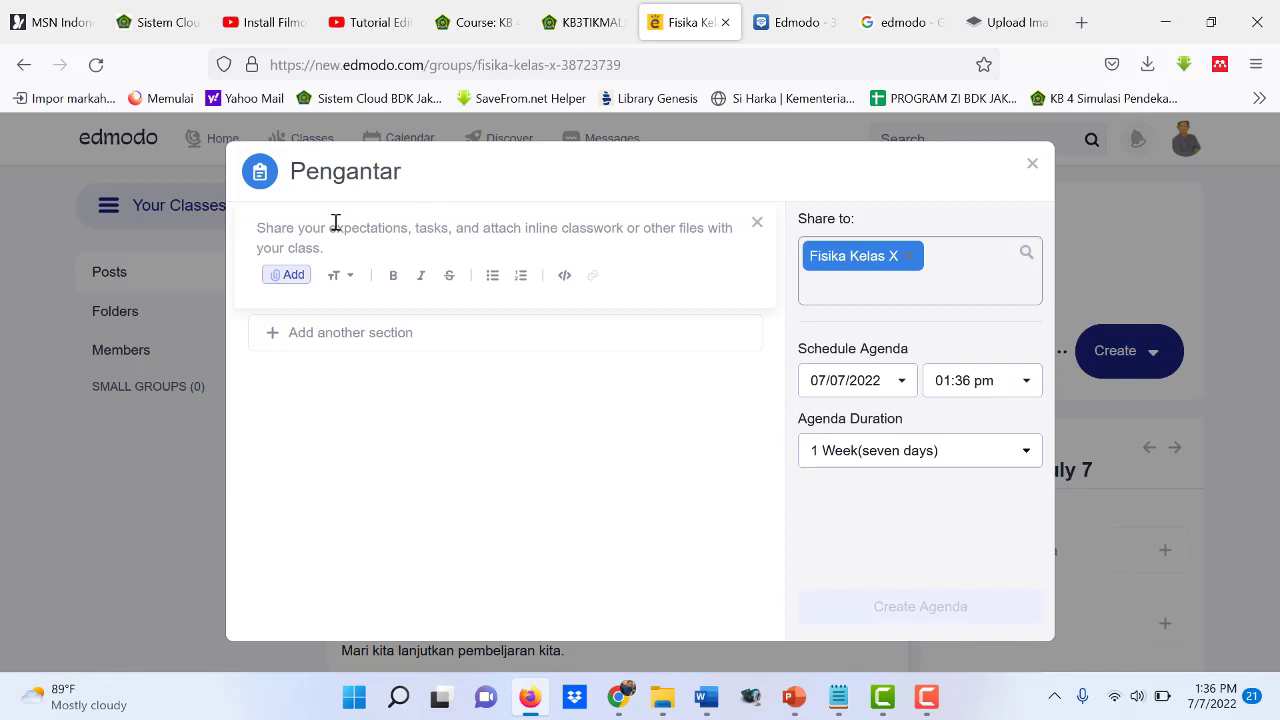
{"action": "left_click", "coordinate": [272, 240]}
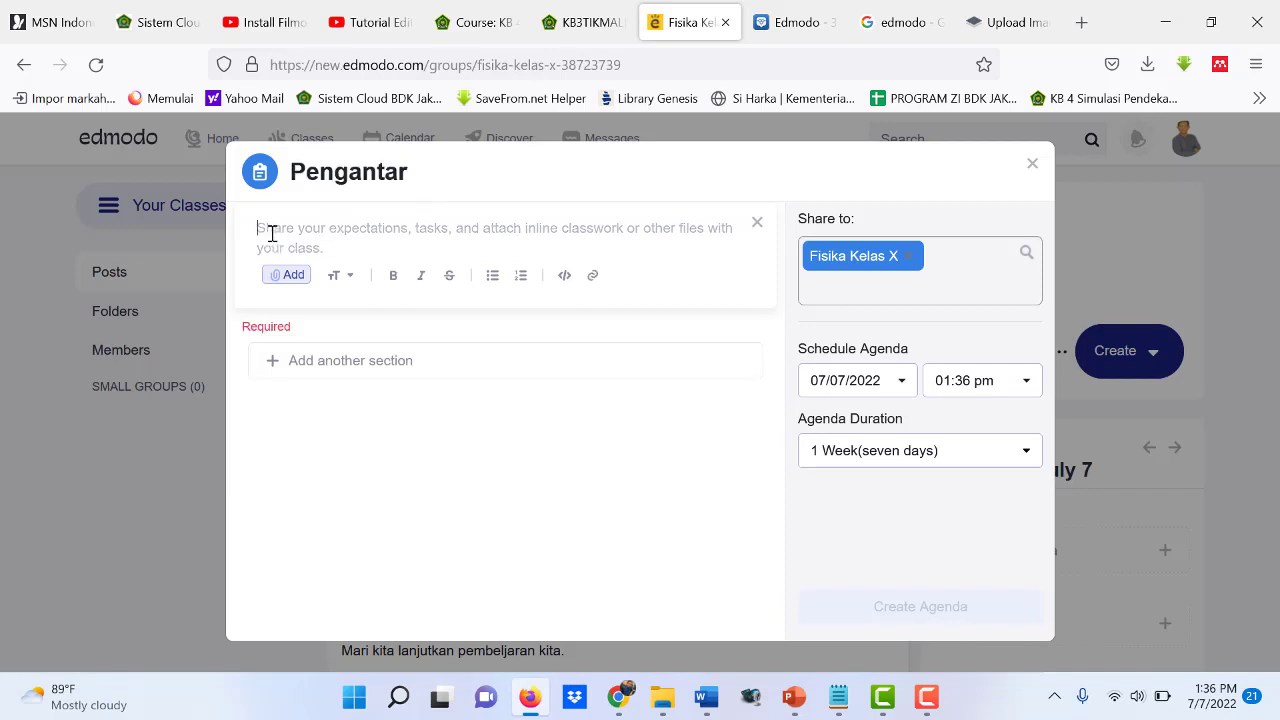
{"action": "type", "text": "Silakan dibaca"}
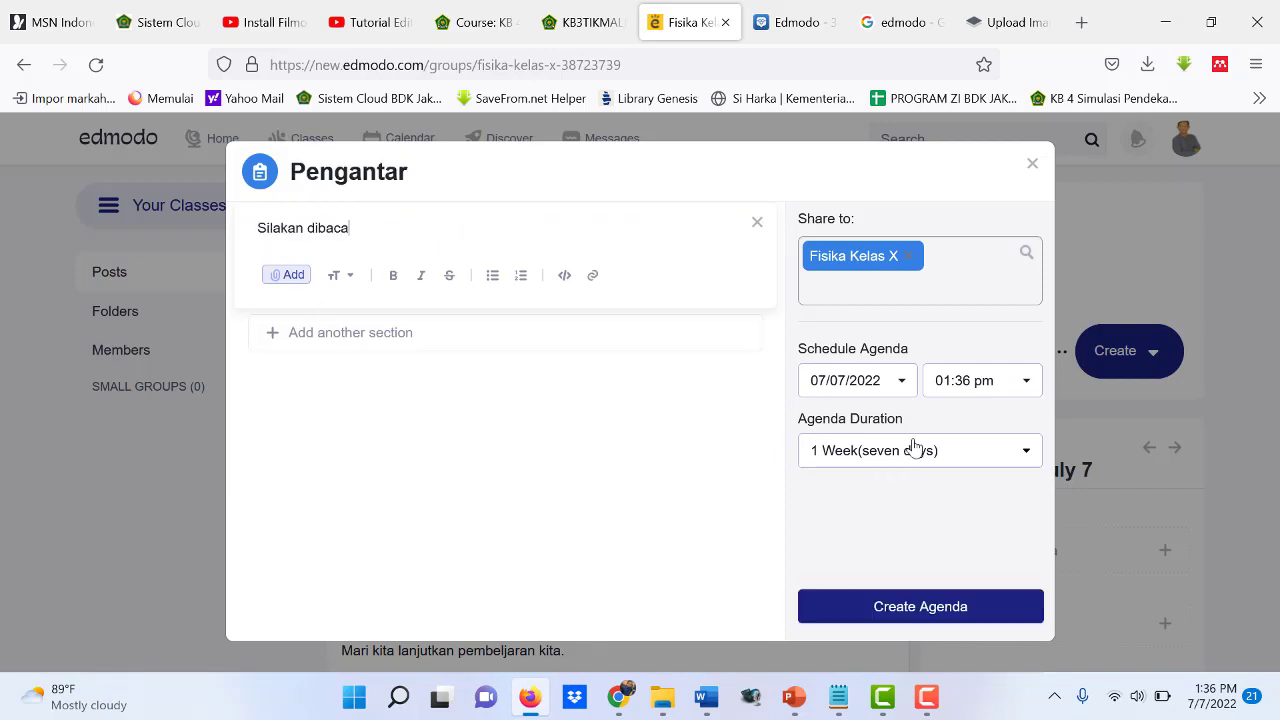
Schedule the Pengantar agenda for 07/11/2022, keeping the start time at 01:36 pm.
{"action": "left_click", "coordinate": [903, 388]}
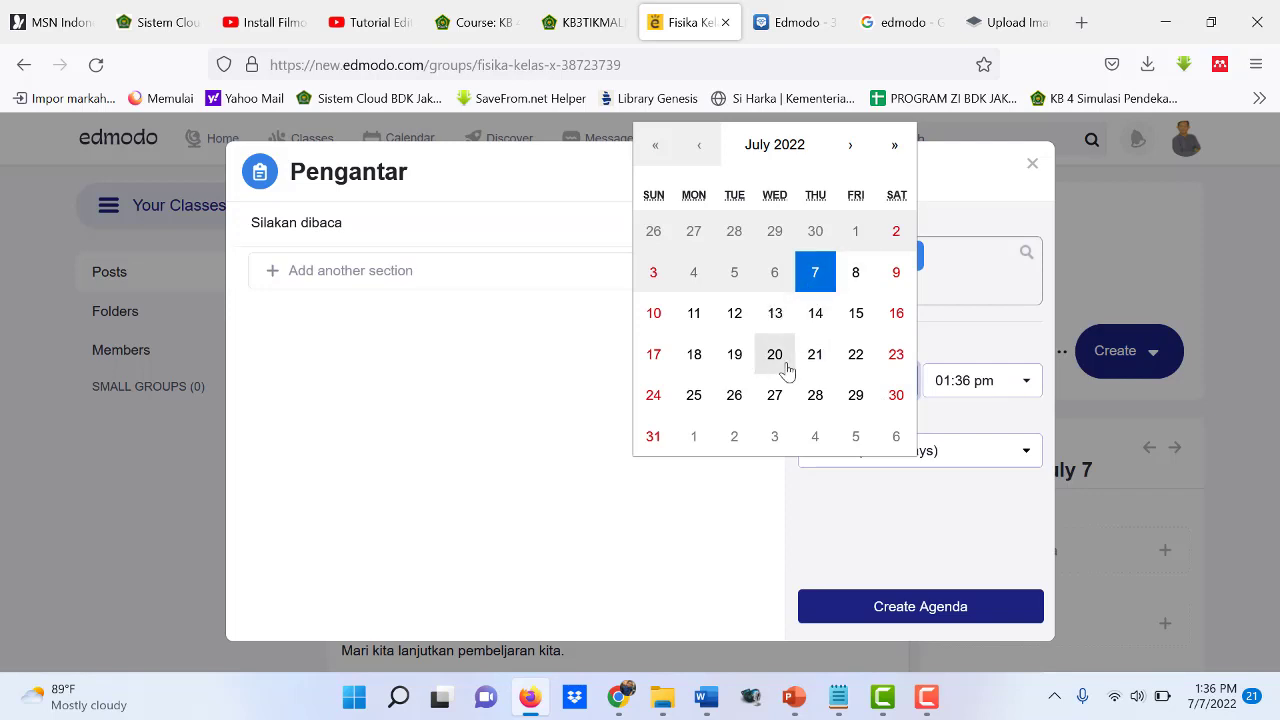
{"action": "left_click", "coordinate": [698, 315]}
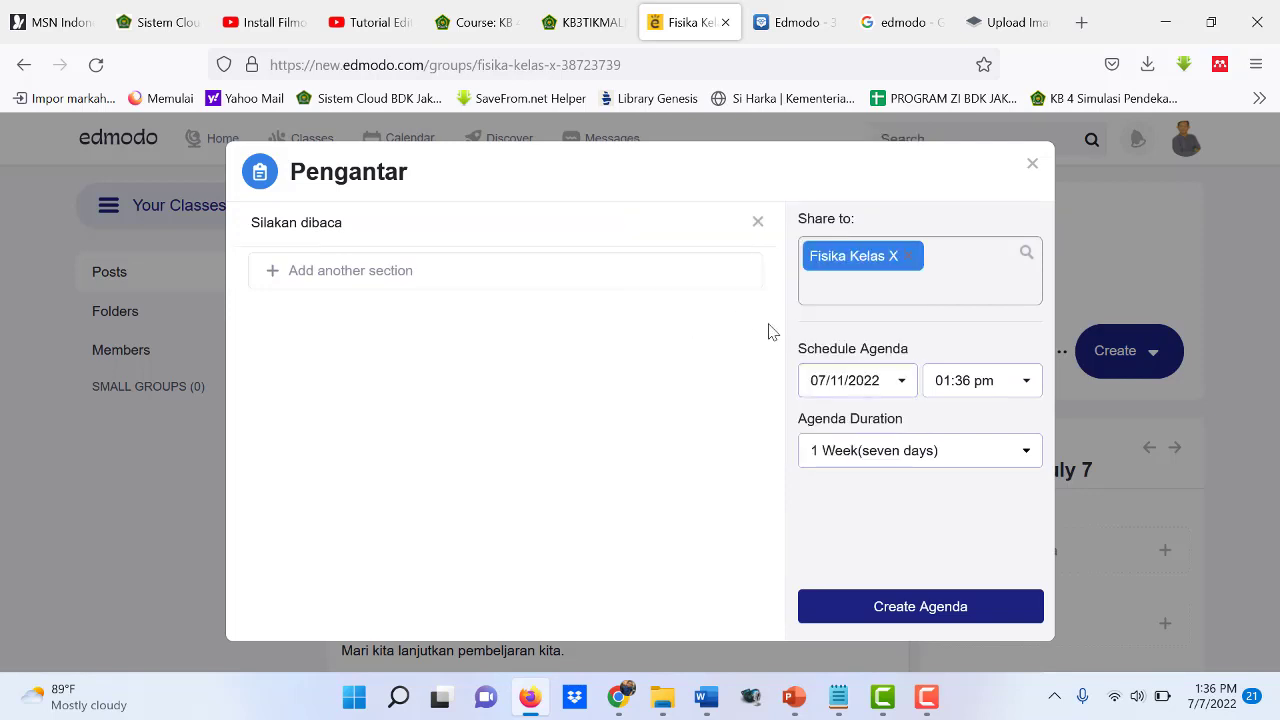
{"action": "left_click", "coordinate": [1027, 383]}
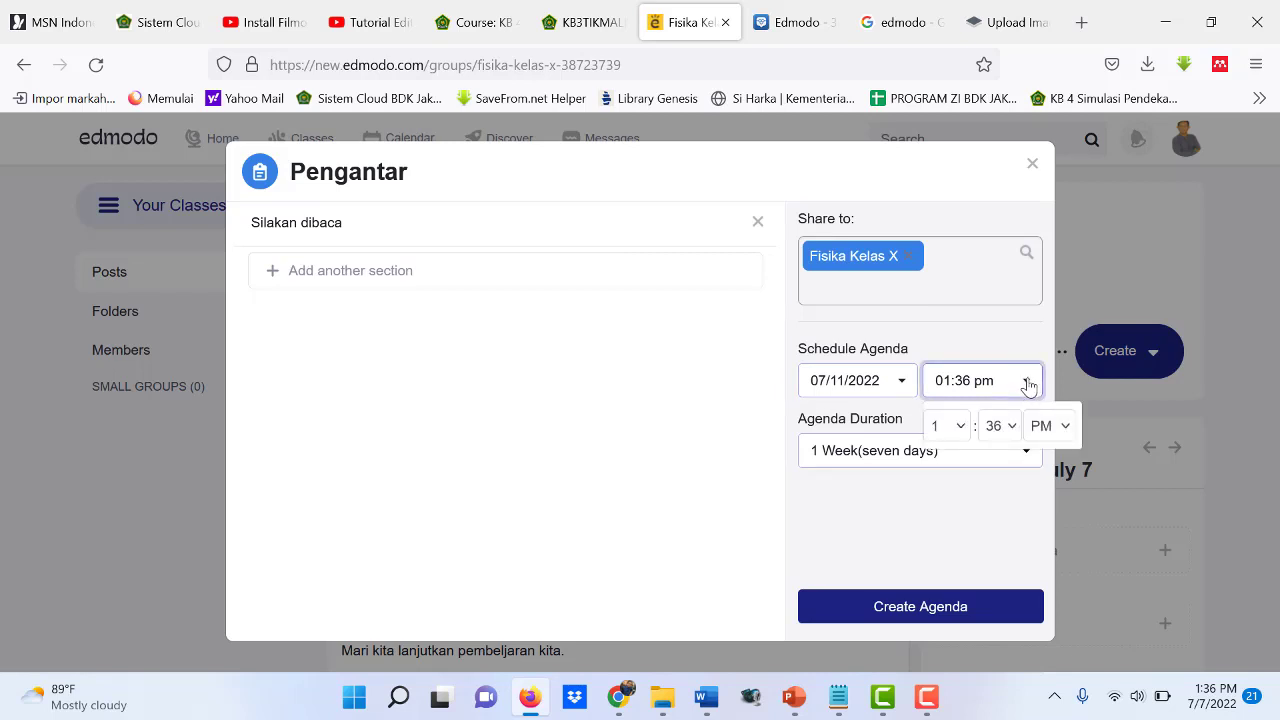
{"action": "left_click", "coordinate": [1027, 383]}
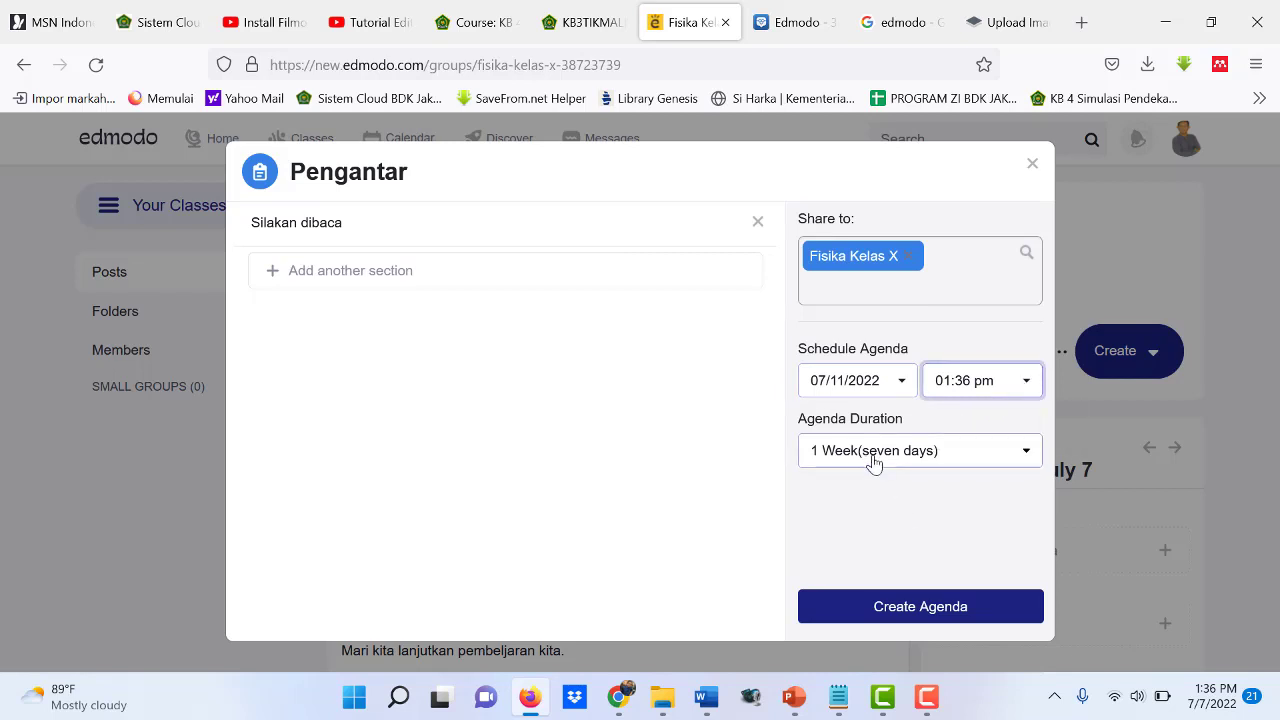
Set the agenda duration to Custom, create the Pengantar agenda and dismiss the confirmation.
{"action": "left_click", "coordinate": [1025, 458]}
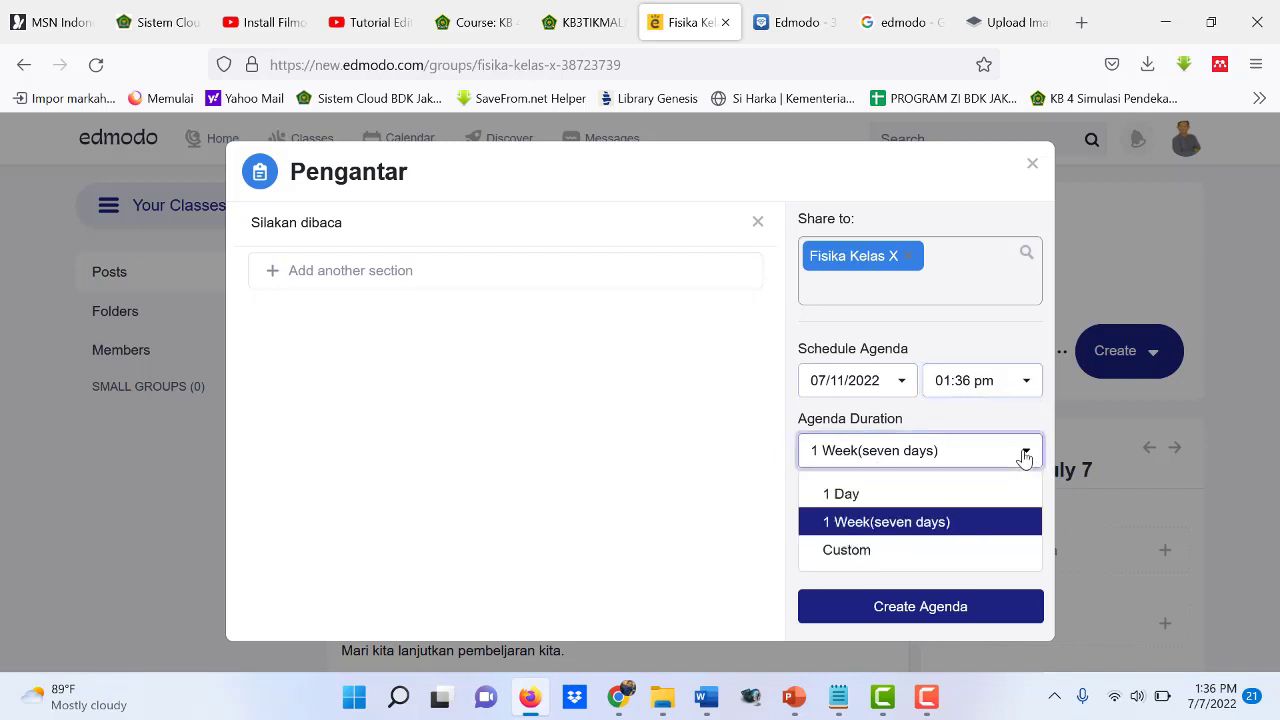
{"action": "left_click", "coordinate": [846, 560]}
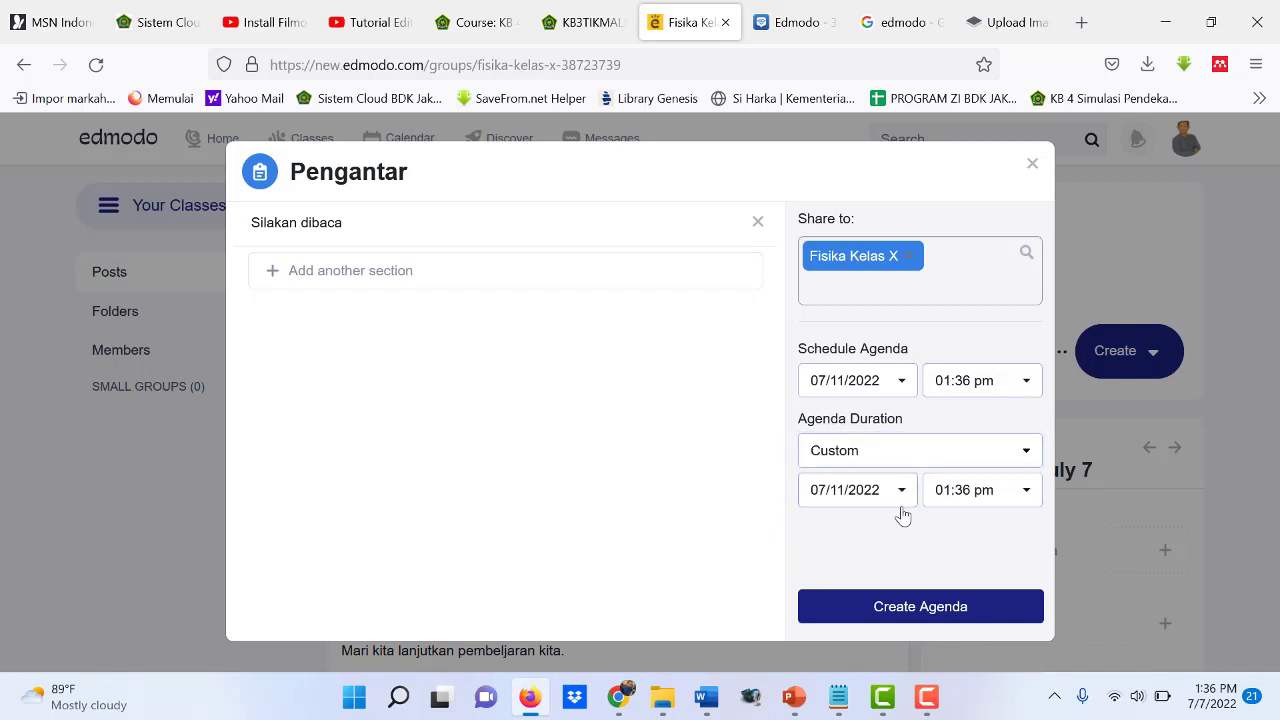
{"action": "left_click", "coordinate": [874, 609]}
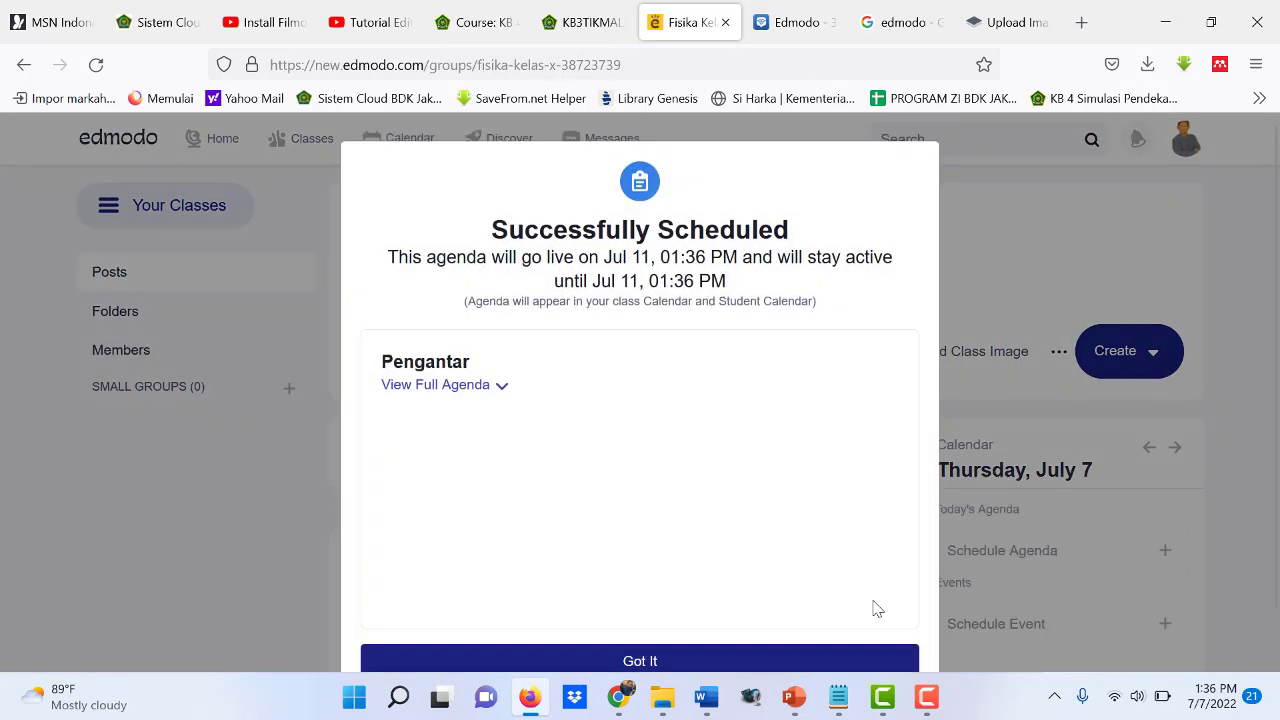
{"action": "left_click", "coordinate": [612, 668]}
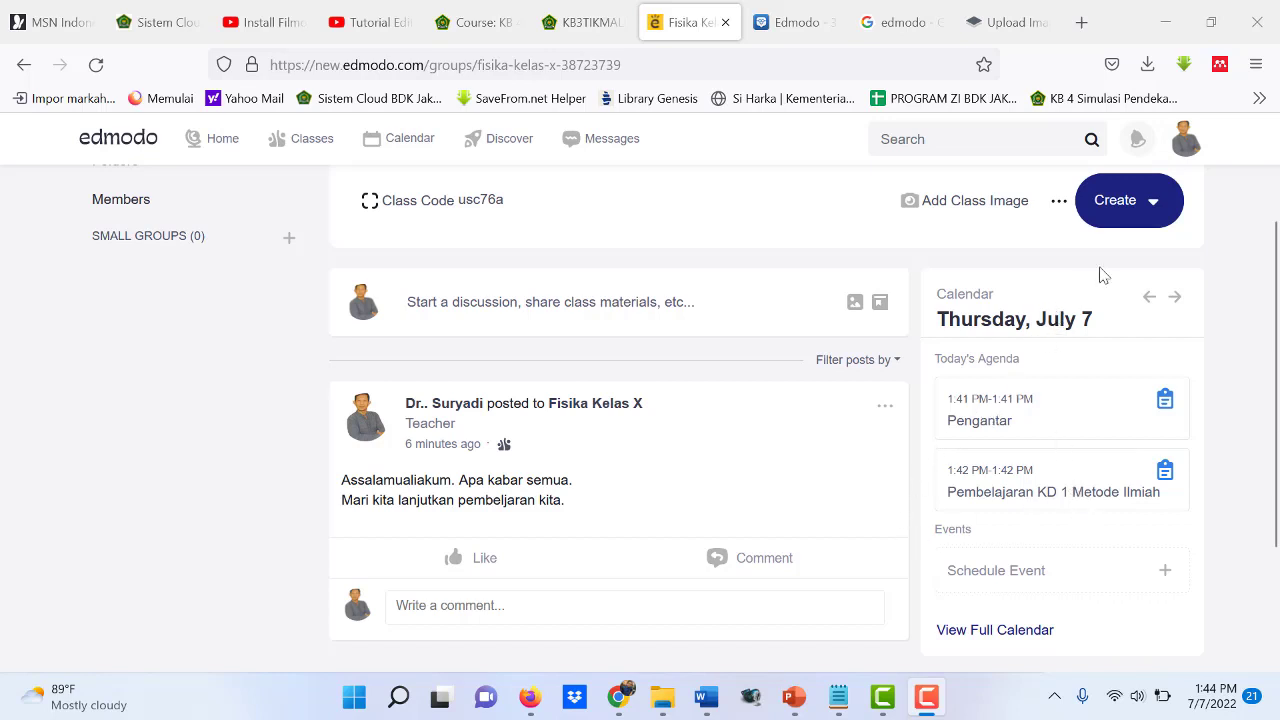
Start another agenda for the class titled "Pembelajaran KD 2 Gaya" with the text "Pada sesi ini ....".
{"action": "left_click", "coordinate": [1156, 207]}
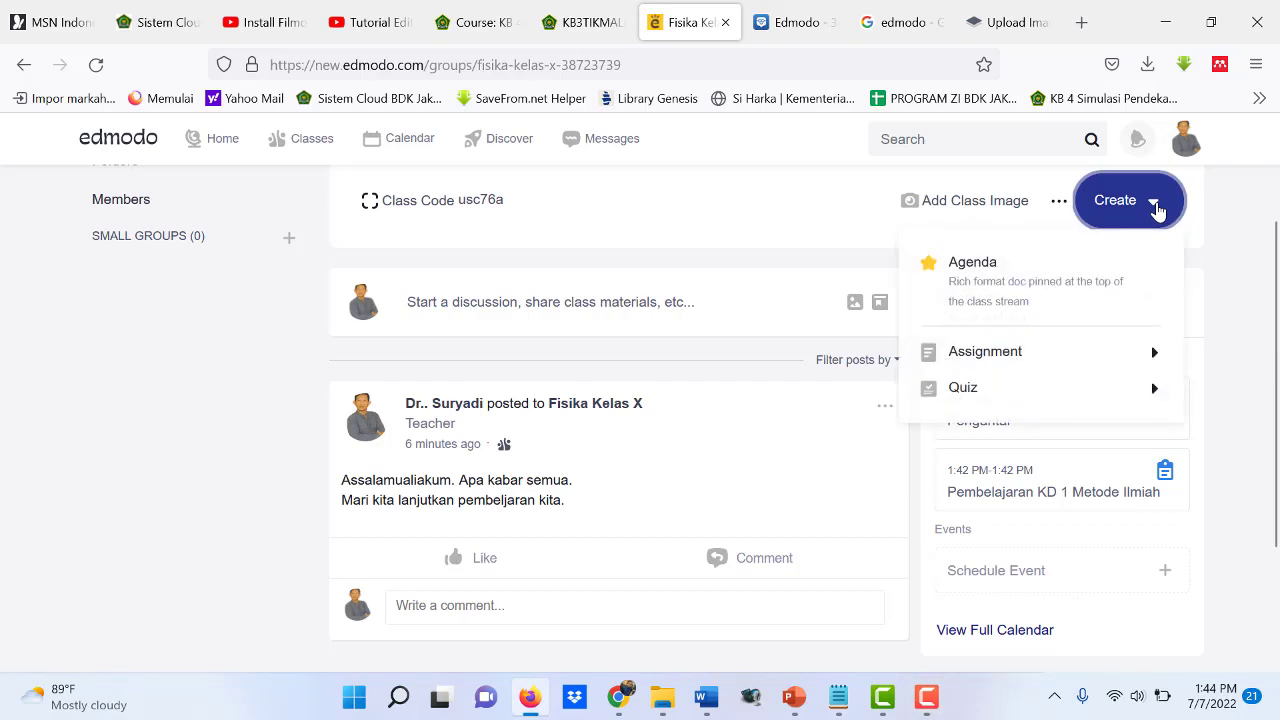
{"action": "left_click", "coordinate": [996, 281]}
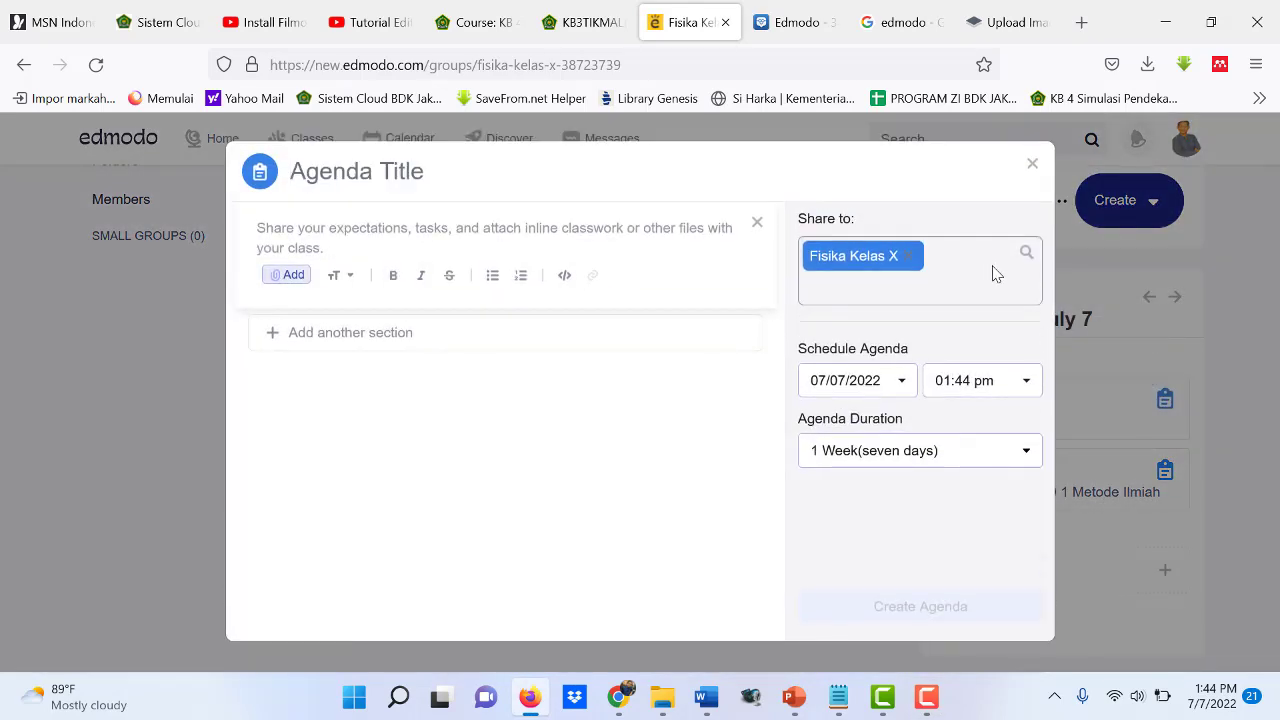
{"action": "left_click", "coordinate": [368, 178]}
{"action": "type", "text": "Pem"}
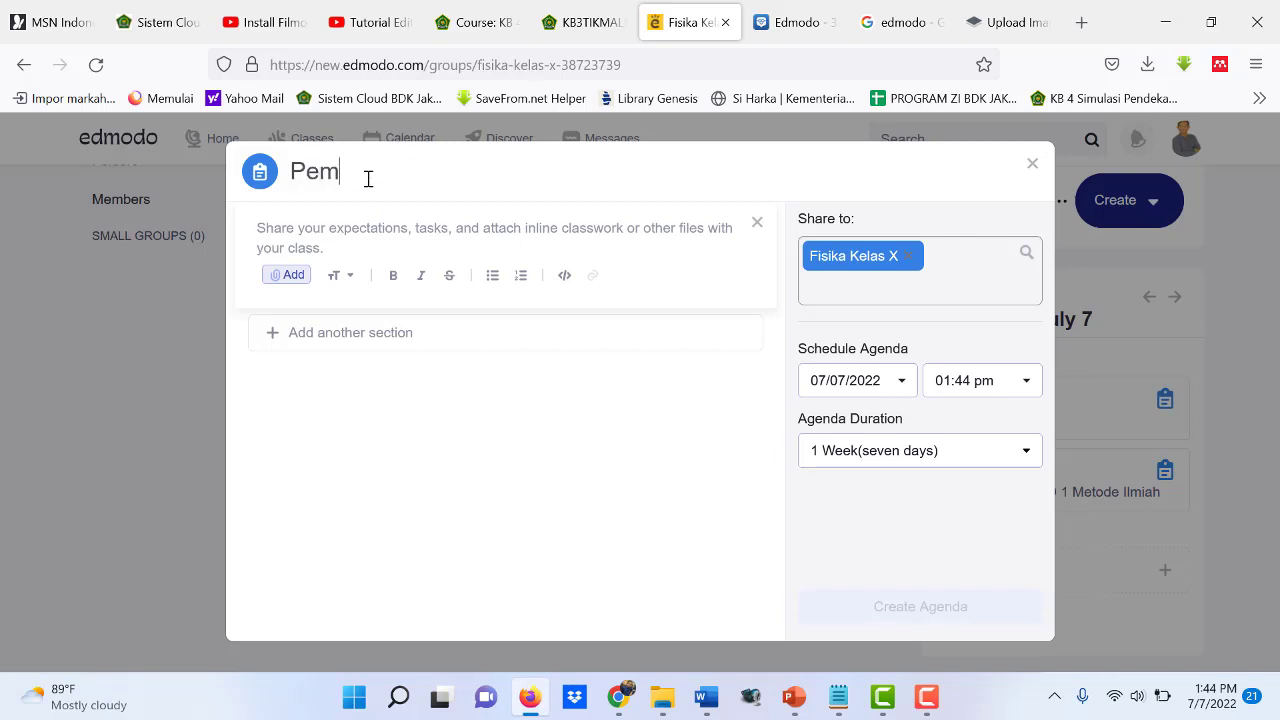
{"action": "type", "text": "belajaran KD 2"}
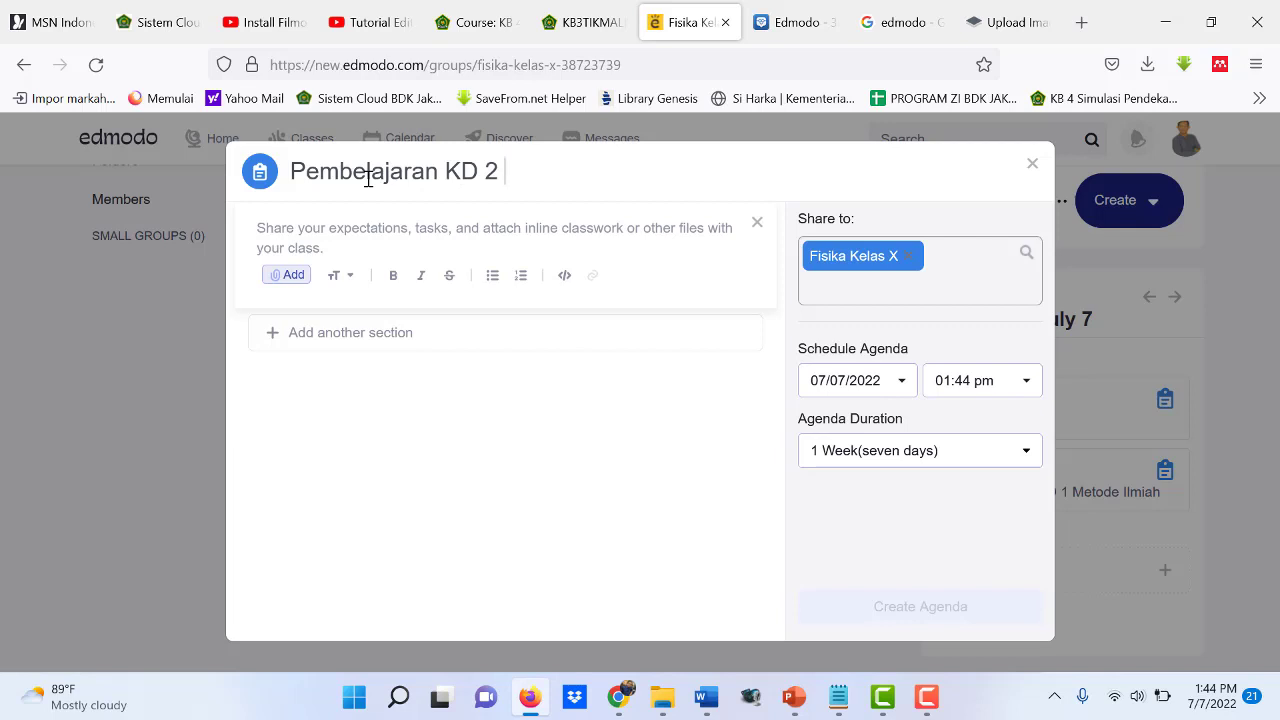
{"action": "type", "text": " Gaya"}
{"action": "left_click", "coordinate": [280, 227]}
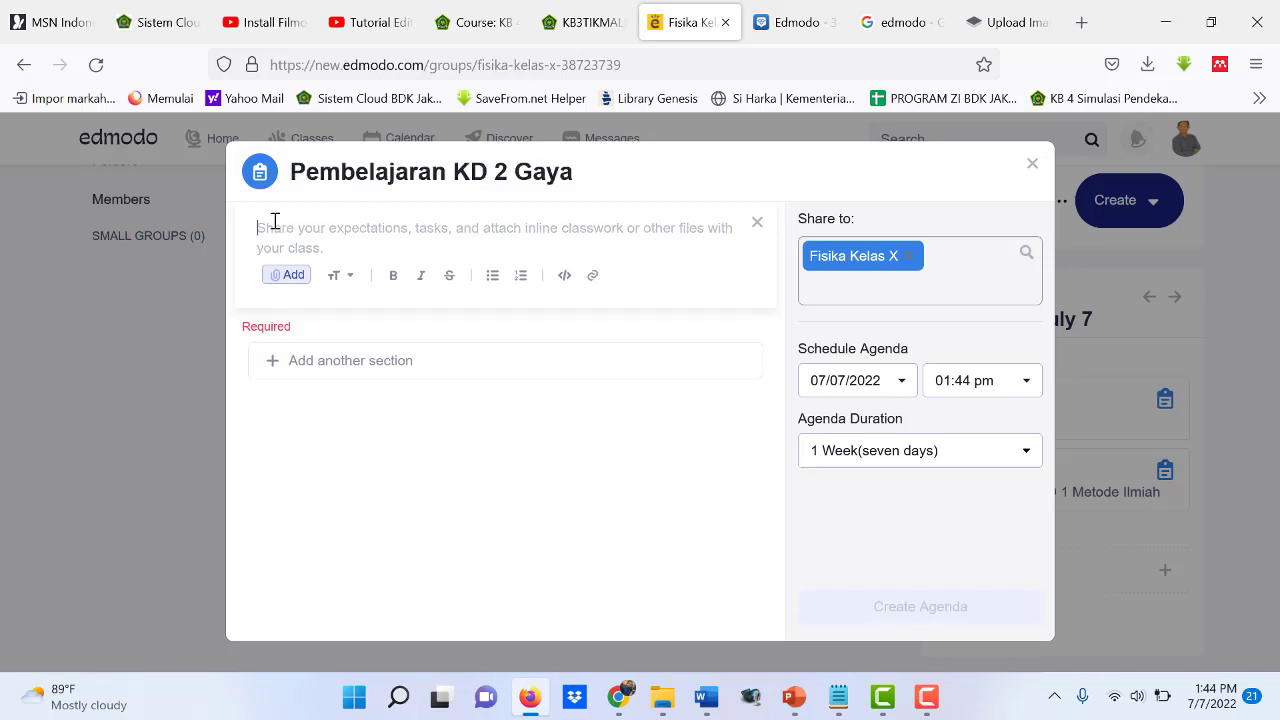
{"action": "type", "text": "Pada sesi ini ...."}
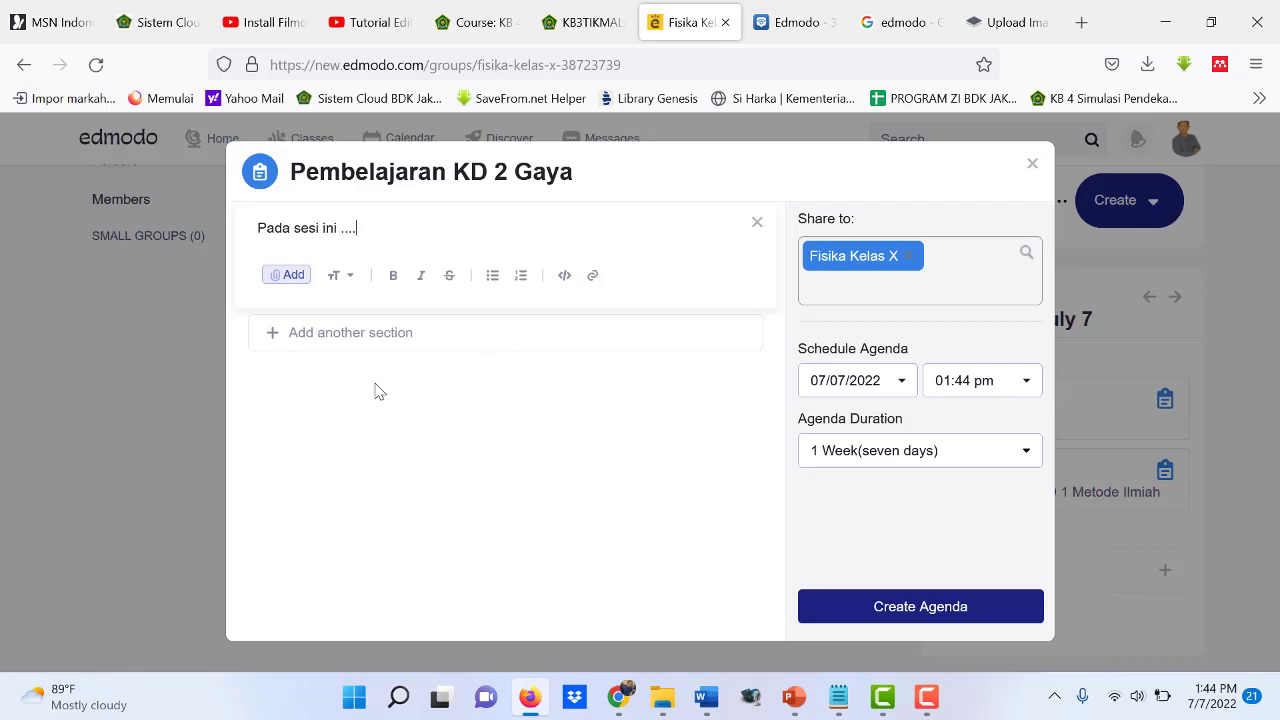
Check the link attachment form, close it, and attach the file TIM PENJAMINAN MUTU.docx below the agenda text.
{"action": "left_click", "coordinate": [287, 280]}
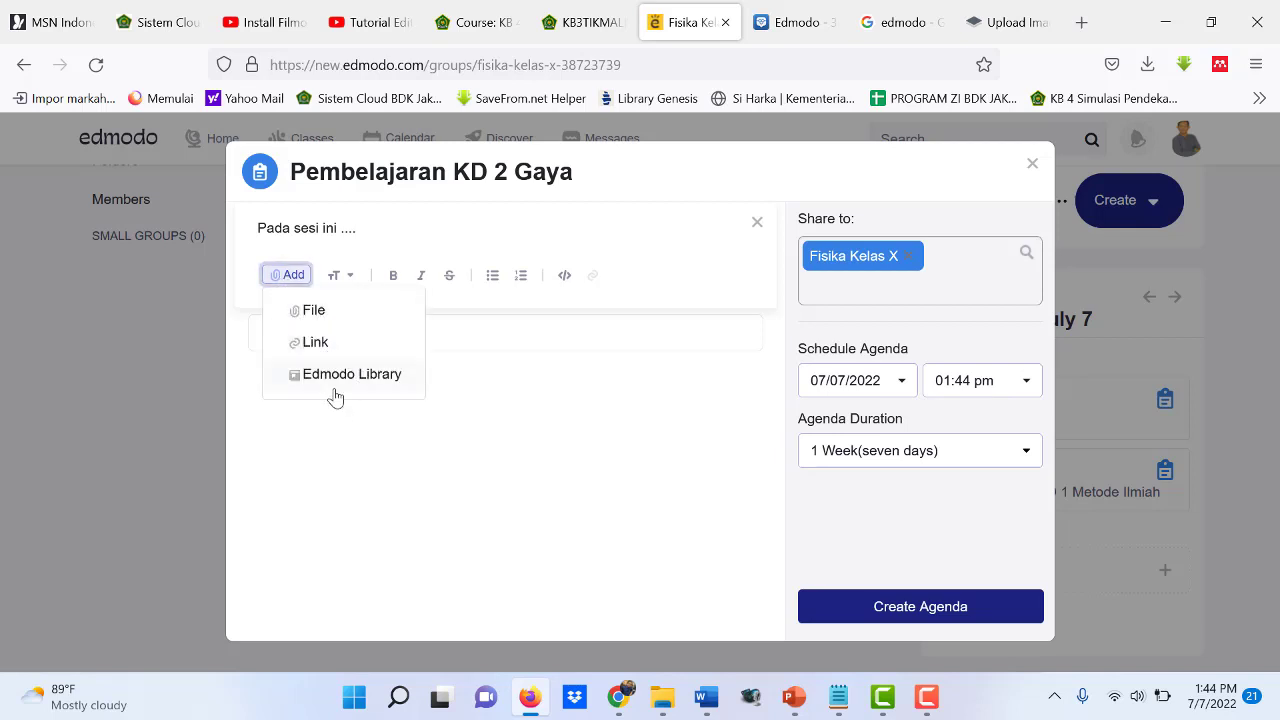
{"action": "left_click", "coordinate": [311, 343]}
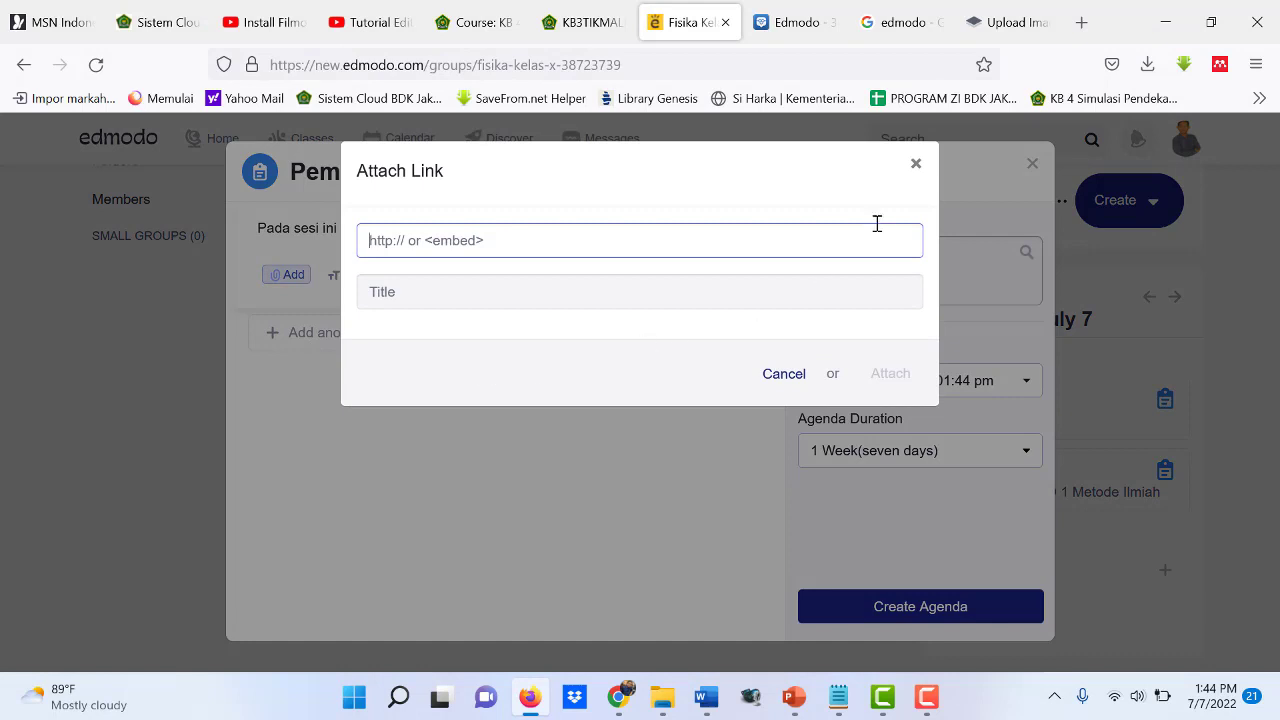
{"action": "left_click", "coordinate": [914, 167]}
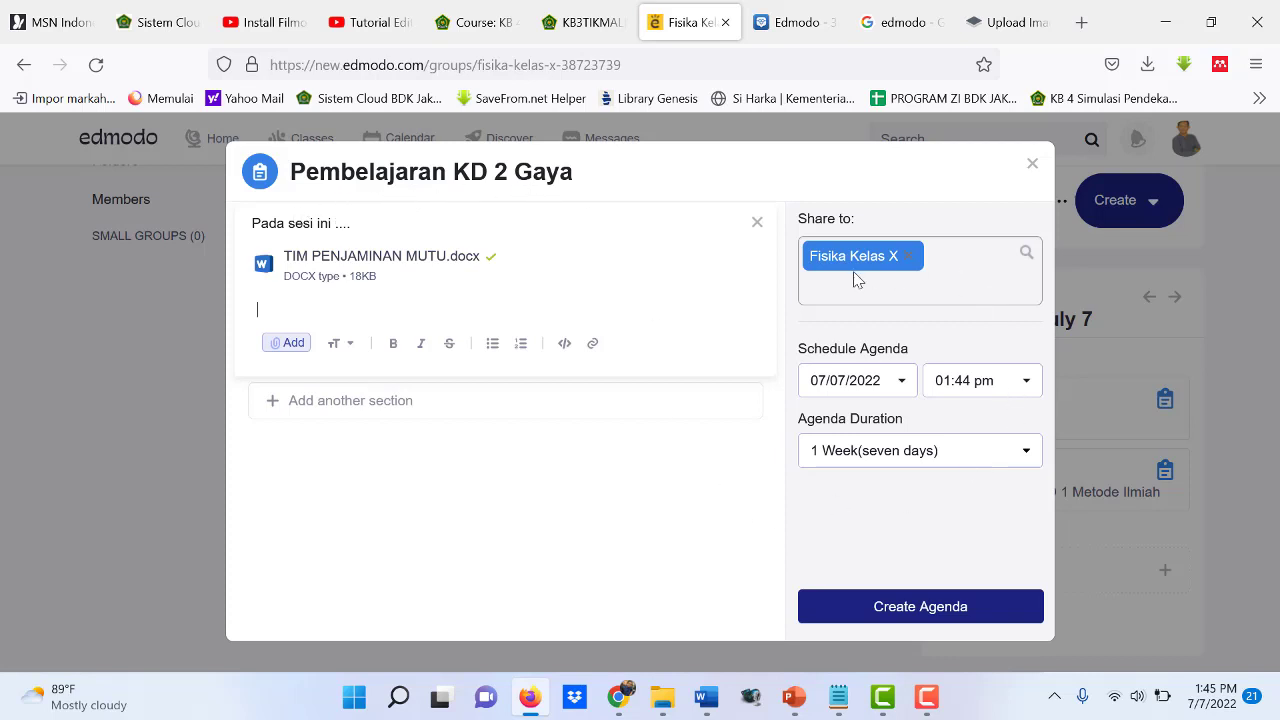
Browse the months after July 2022 in the agenda's schedule calendar and close it without choosing another date.
{"action": "left_click", "coordinate": [900, 388]}
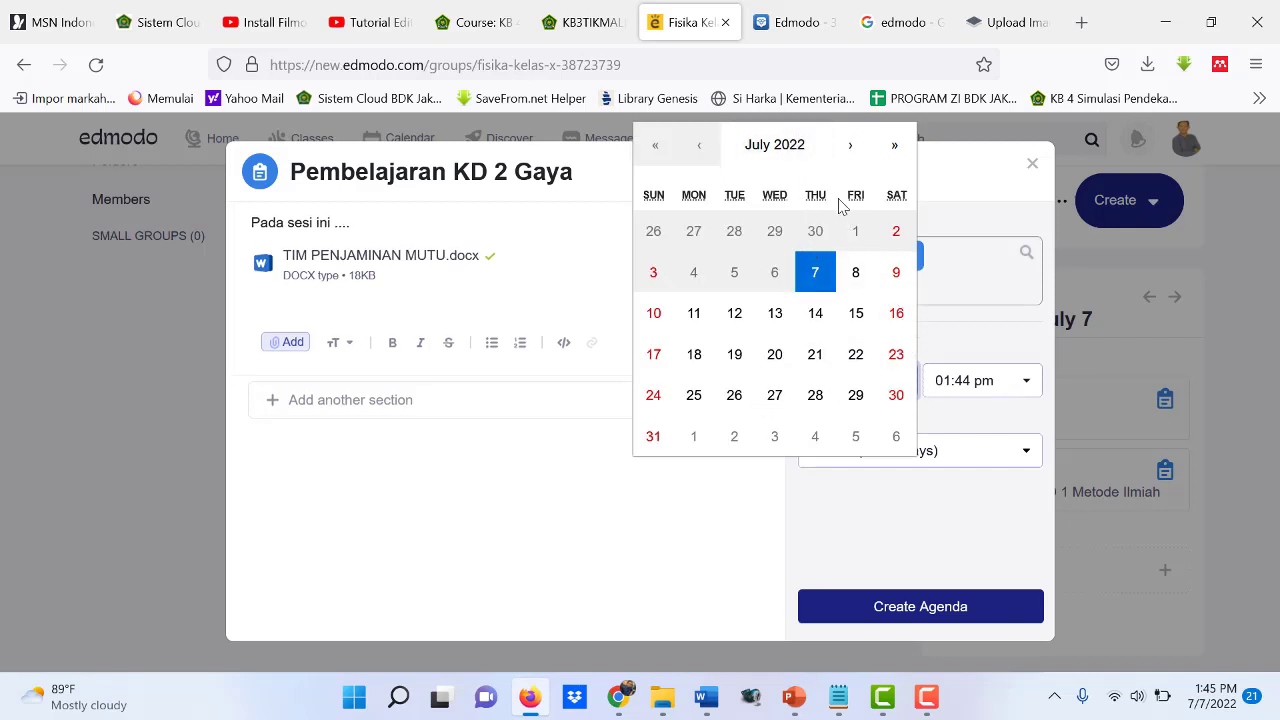
{"action": "left_click", "coordinate": [850, 150]}
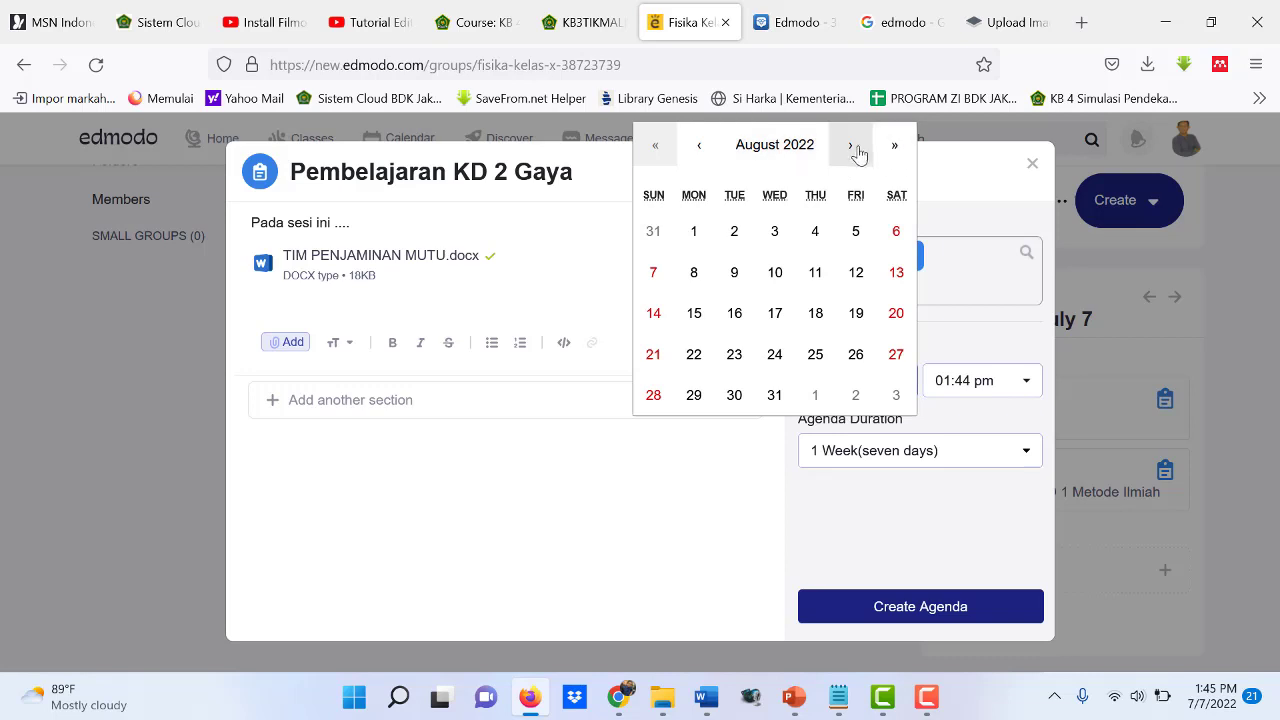
{"action": "left_click", "coordinate": [850, 150]}
{"action": "left_click", "coordinate": [703, 149]}
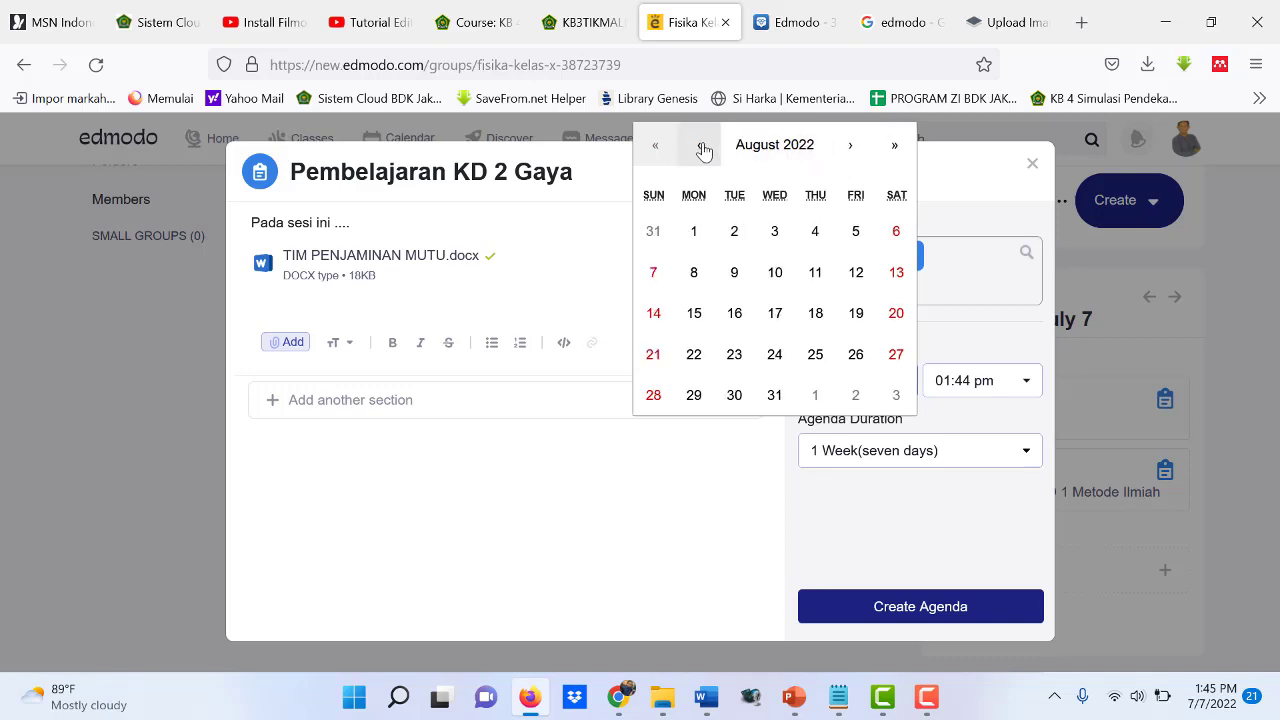
{"action": "left_click", "coordinate": [703, 149]}
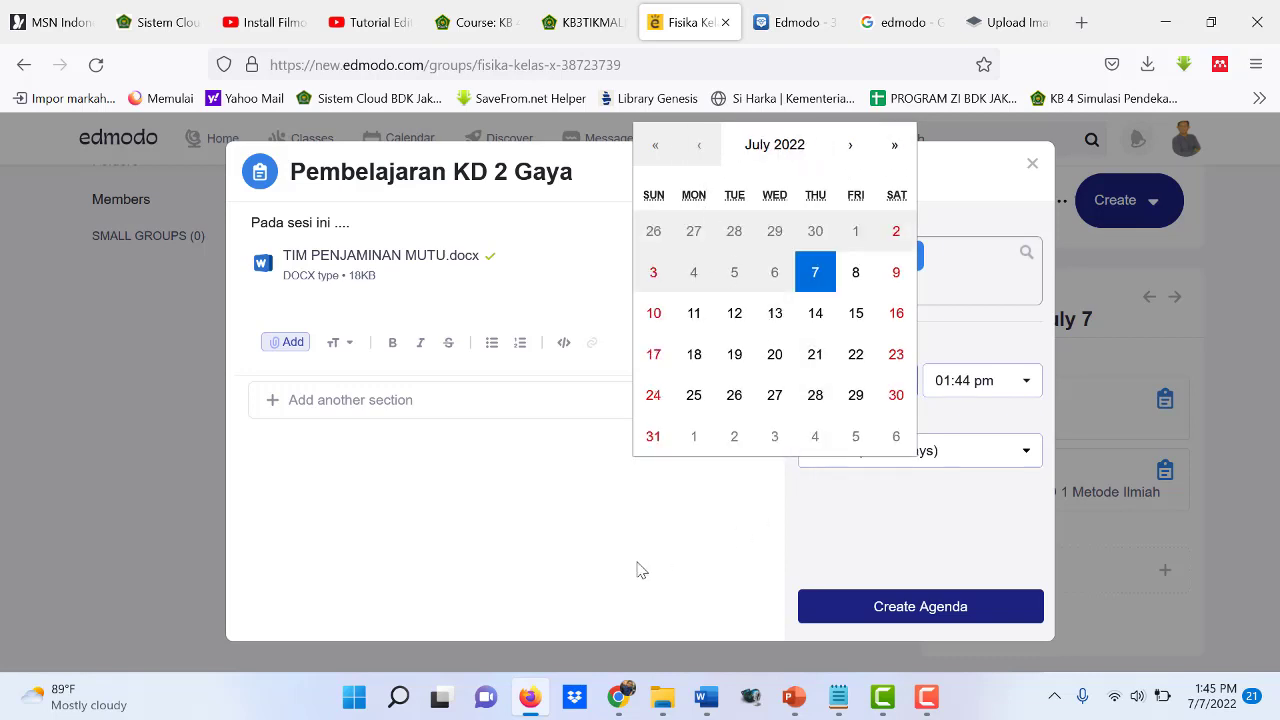
{"action": "left_click", "coordinate": [537, 558]}
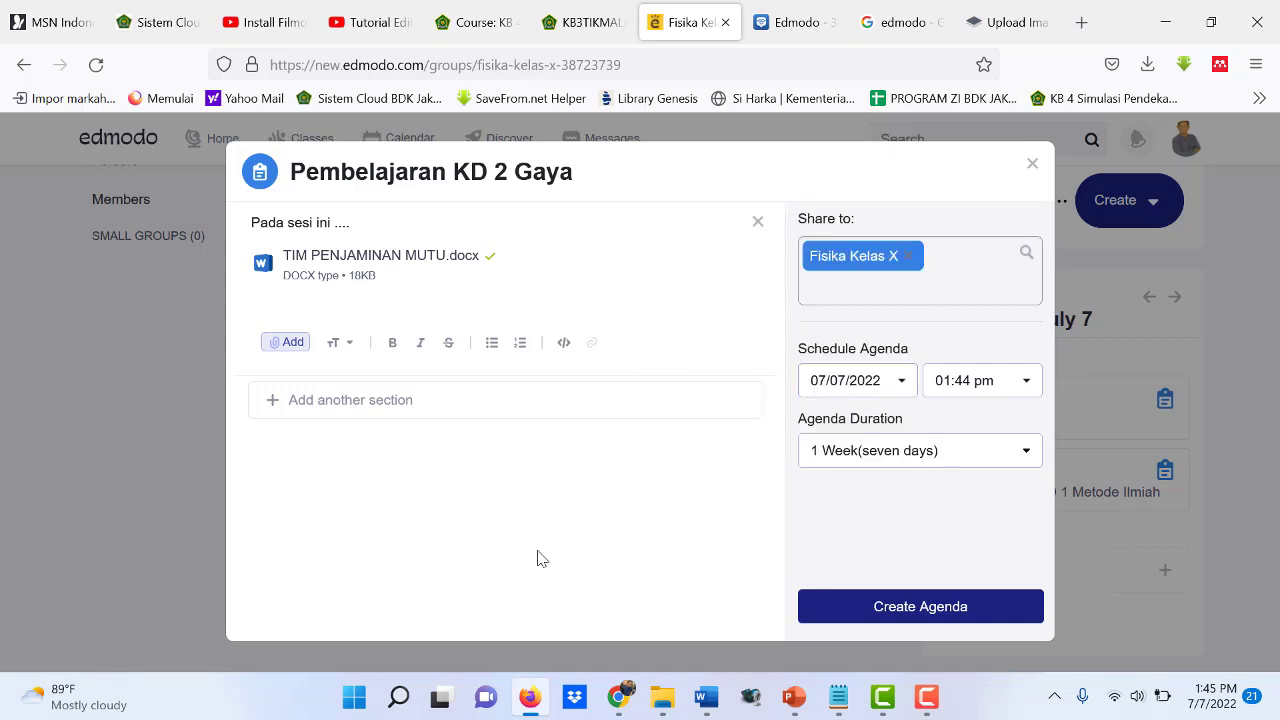
Create the Pembelajaran KD 2 Gaya agenda with the one-week duration and dismiss the confirmation.
{"action": "left_click", "coordinate": [905, 609]}
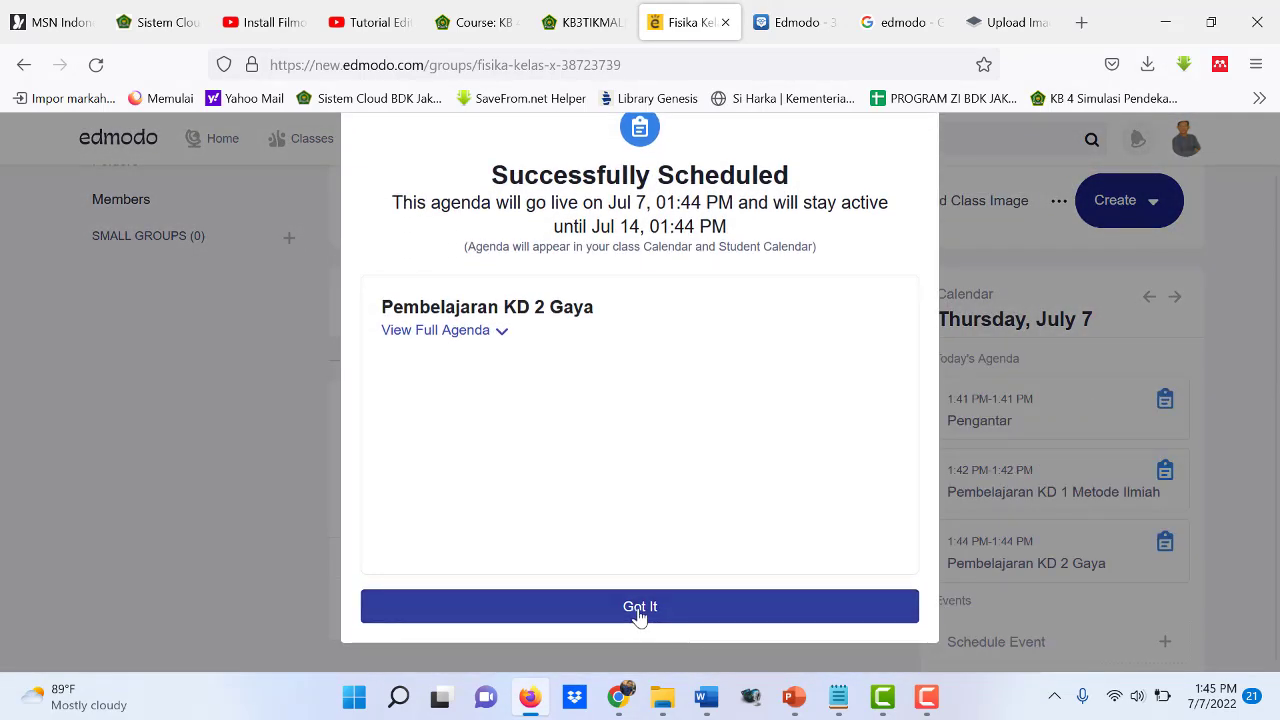
{"action": "left_click", "coordinate": [644, 614]}
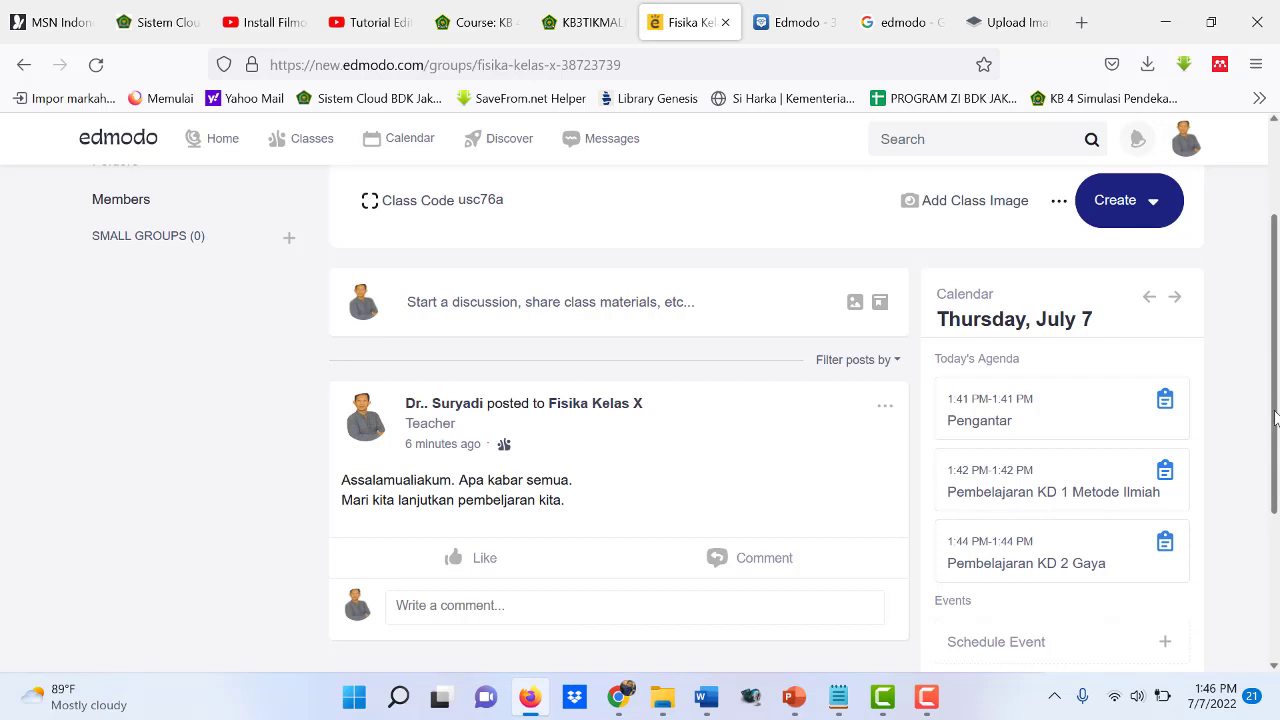
Start a new blank quiz for the Fisika Kelas X class.
{"action": "left_click", "coordinate": [1125, 208]}
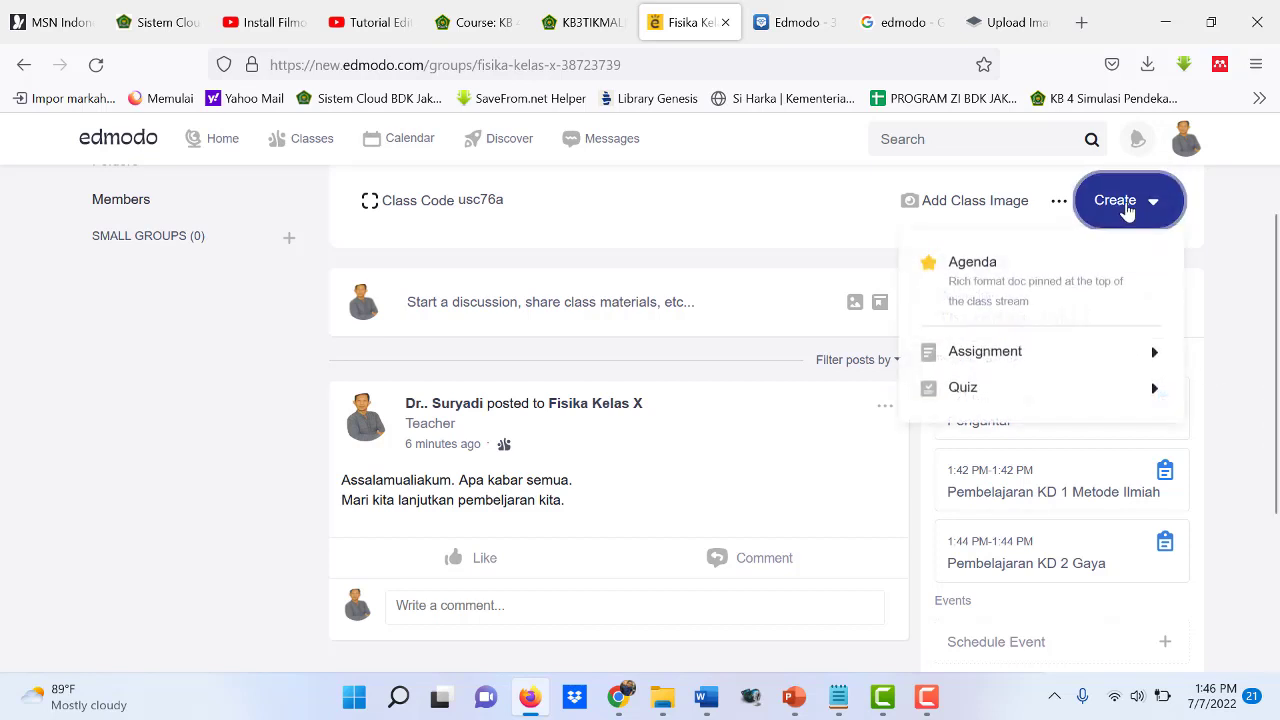
{"action": "mouse_move", "coordinate": [976, 397]}
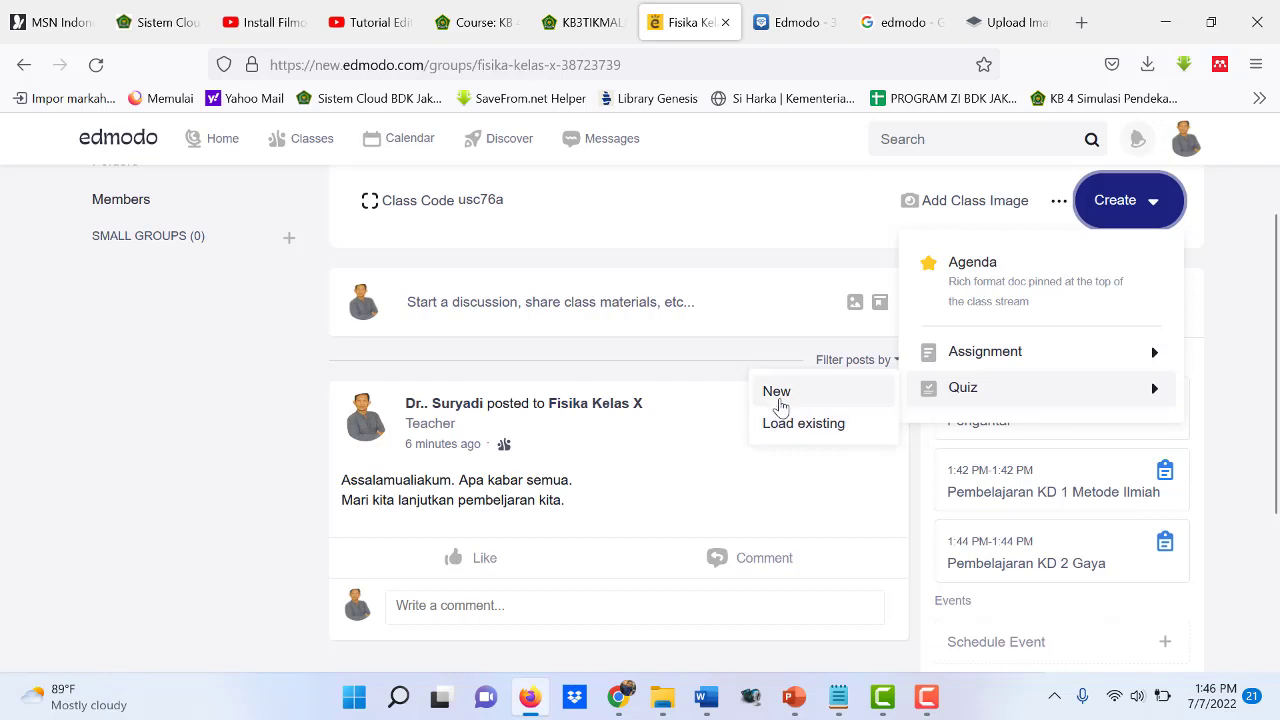
{"action": "left_click", "coordinate": [779, 395]}
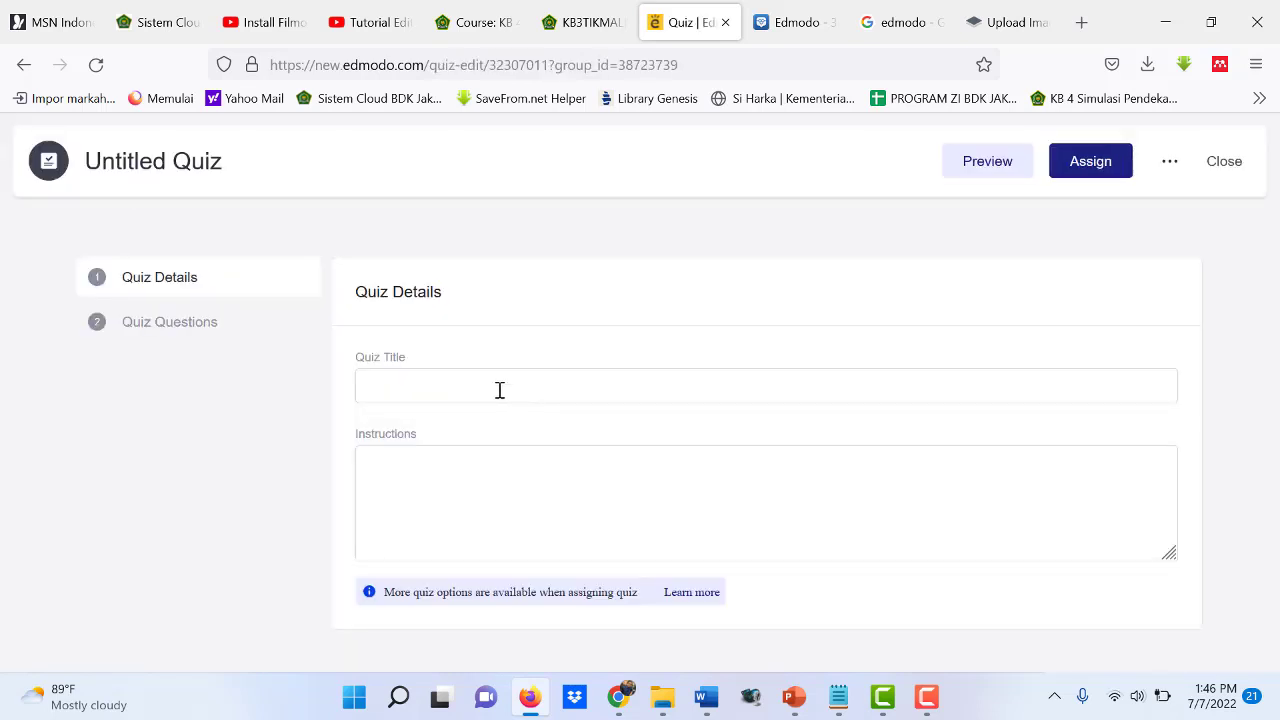
Title the quiz "Penilaian Harian KD 1" and fill its instructions with the placeholder dots ".......".
{"action": "left_click", "coordinate": [399, 388]}
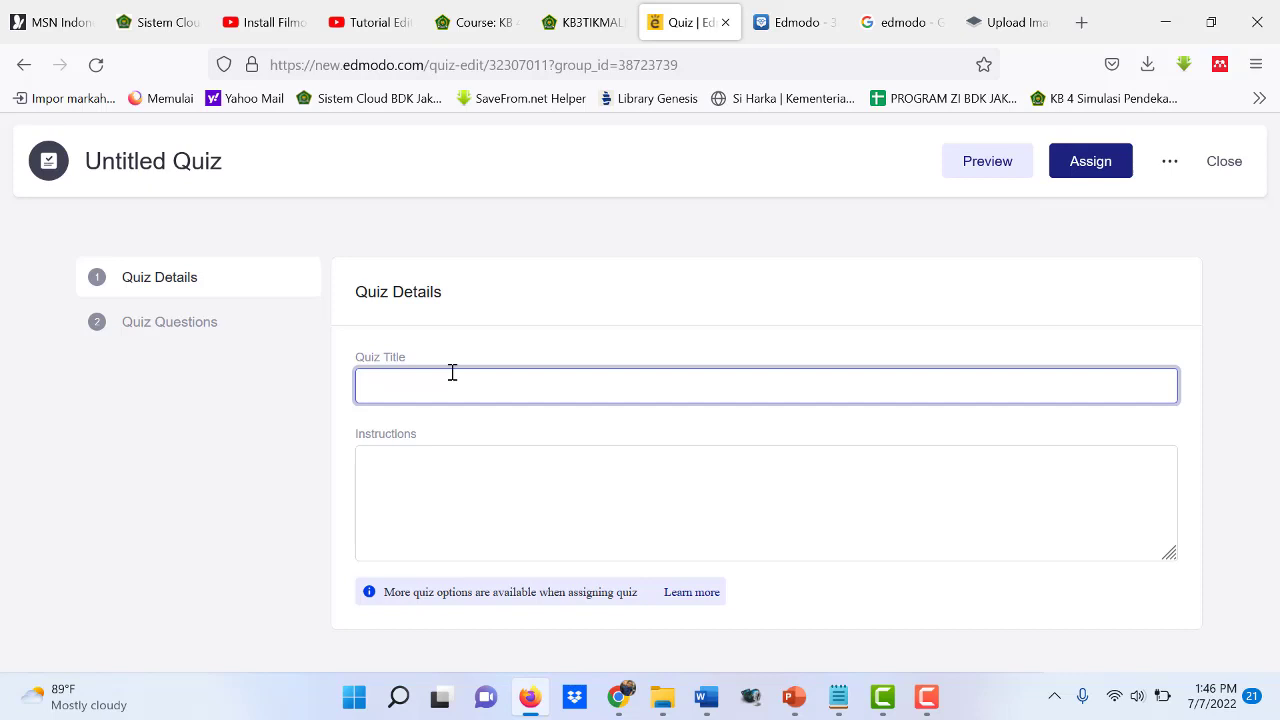
{"action": "type", "text": "Penila"}
{"action": "key", "text": "BackSpace"}
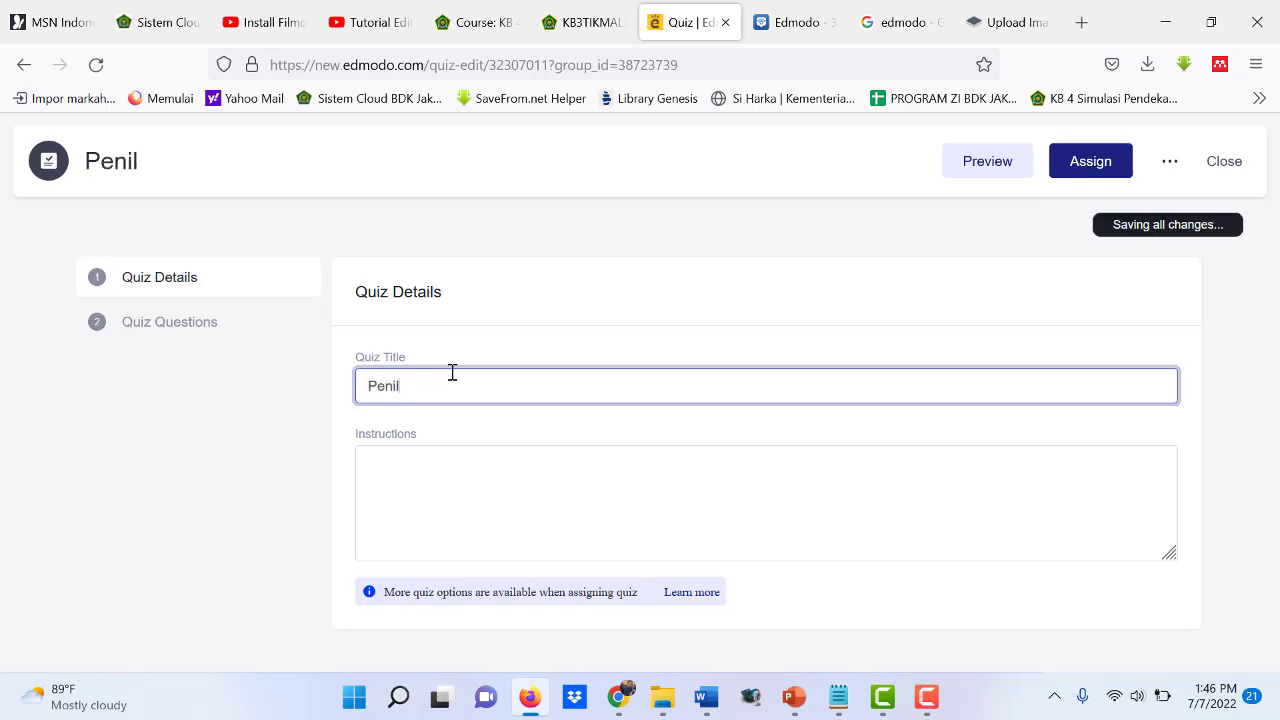
{"action": "type", "text": "aian Hari"}
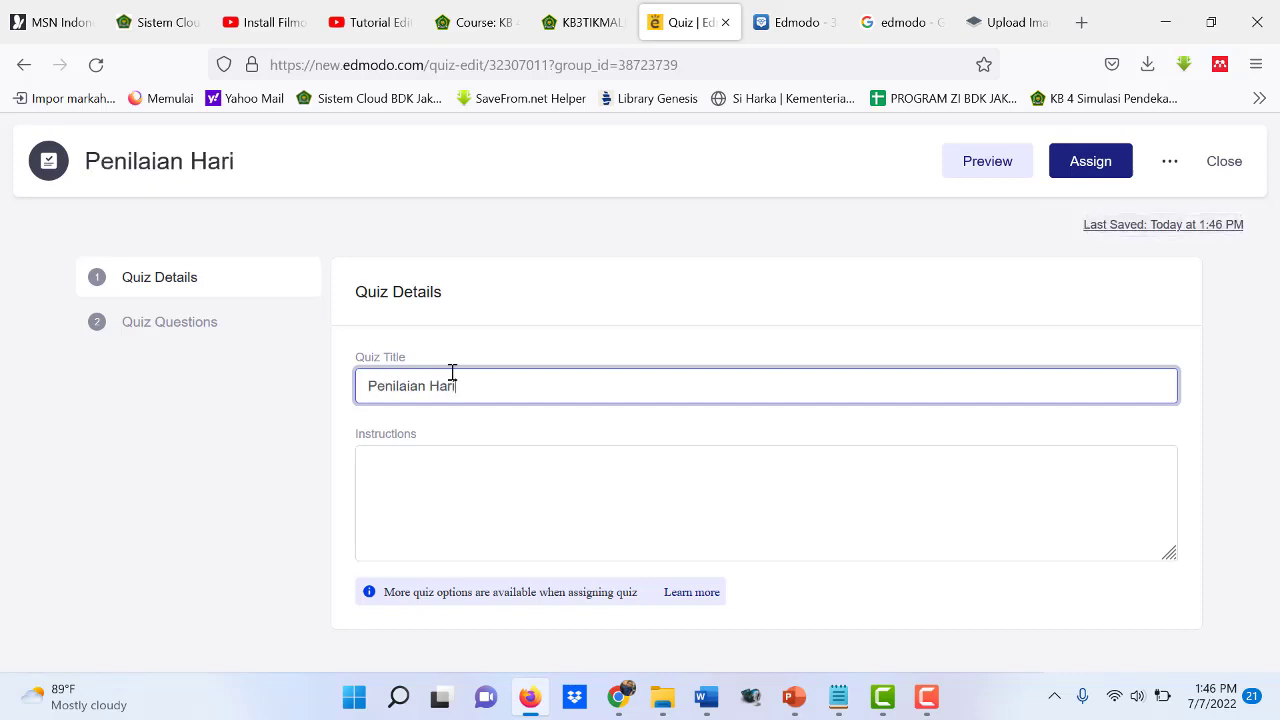
{"action": "type", "text": "an KD"}
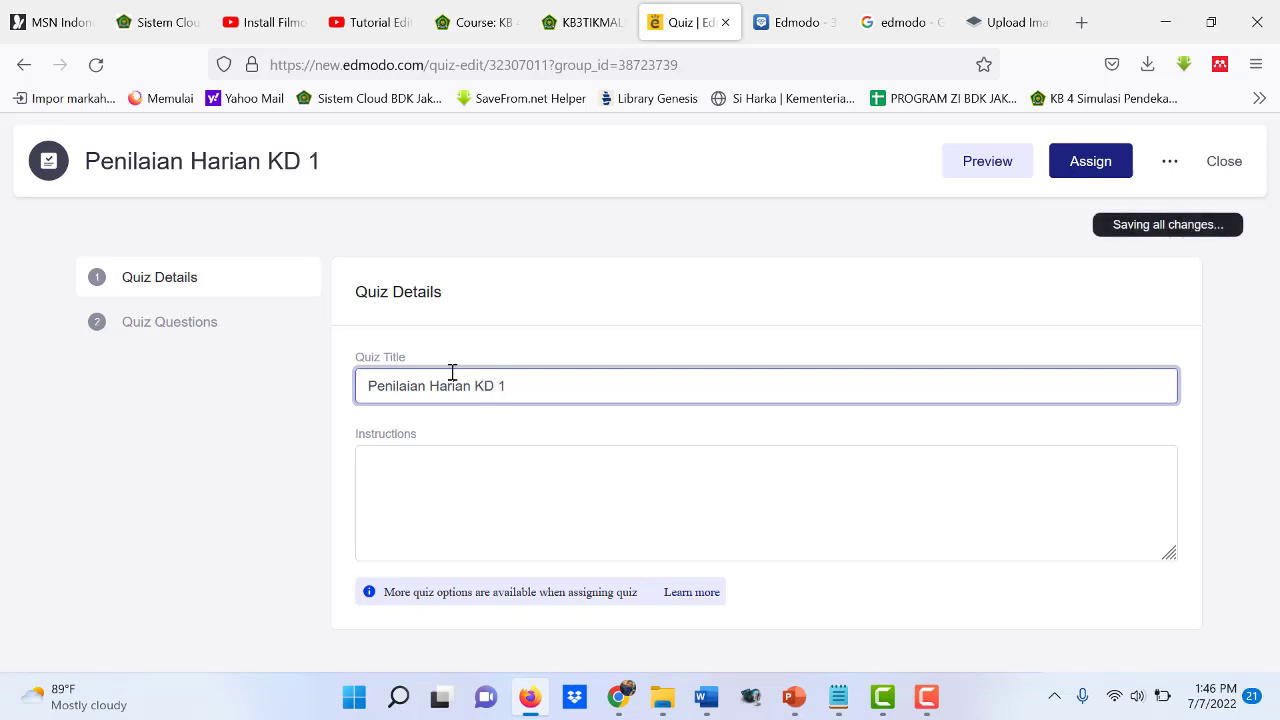
{"action": "type", "text": " 1"}
{"action": "left_click", "coordinate": [449, 473]}
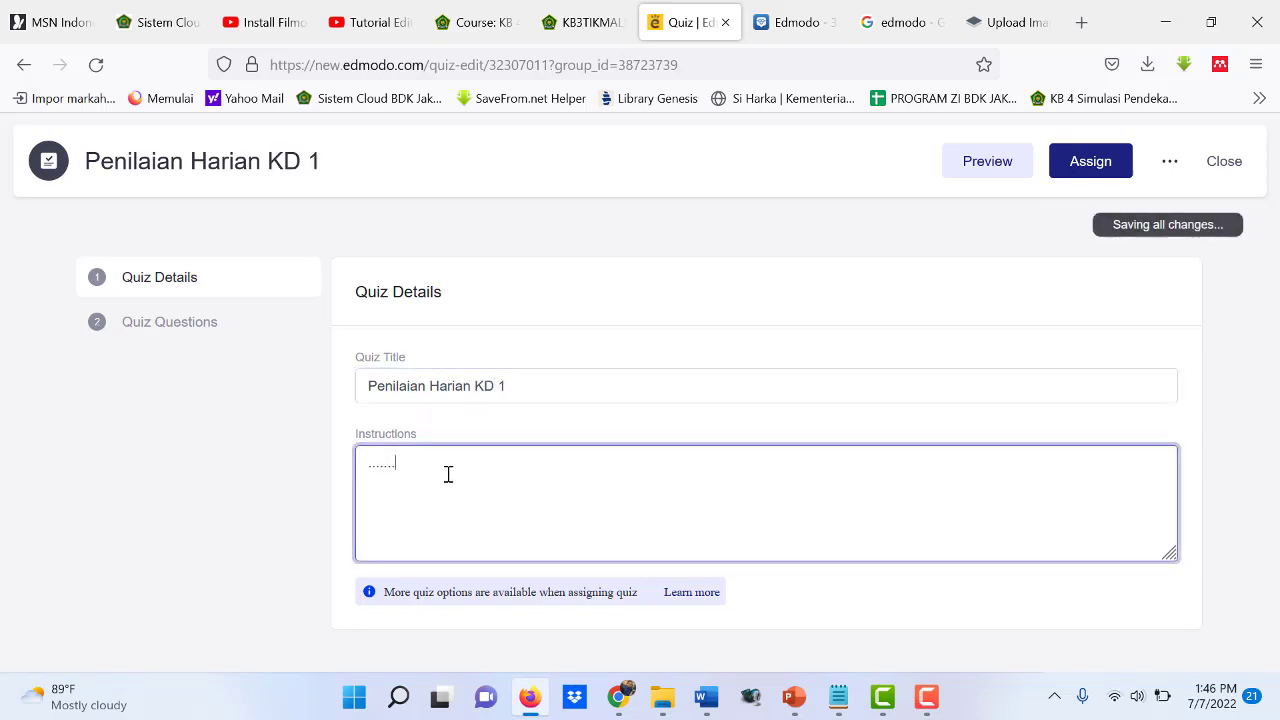
Go to the quiz questions and set the type of question 1 to True/False.
{"action": "left_click", "coordinate": [172, 335]}
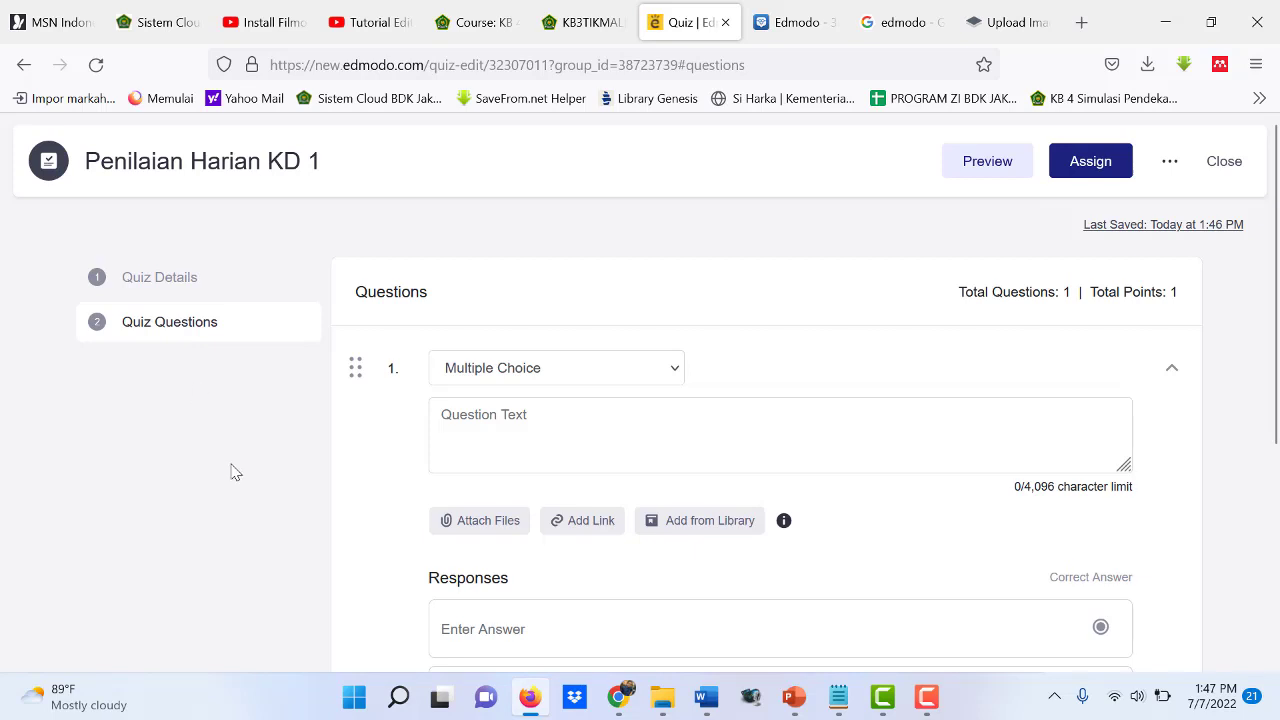
{"action": "scroll", "coordinate": [814, 503], "scroll_direction": "down", "scroll_amount": 4}
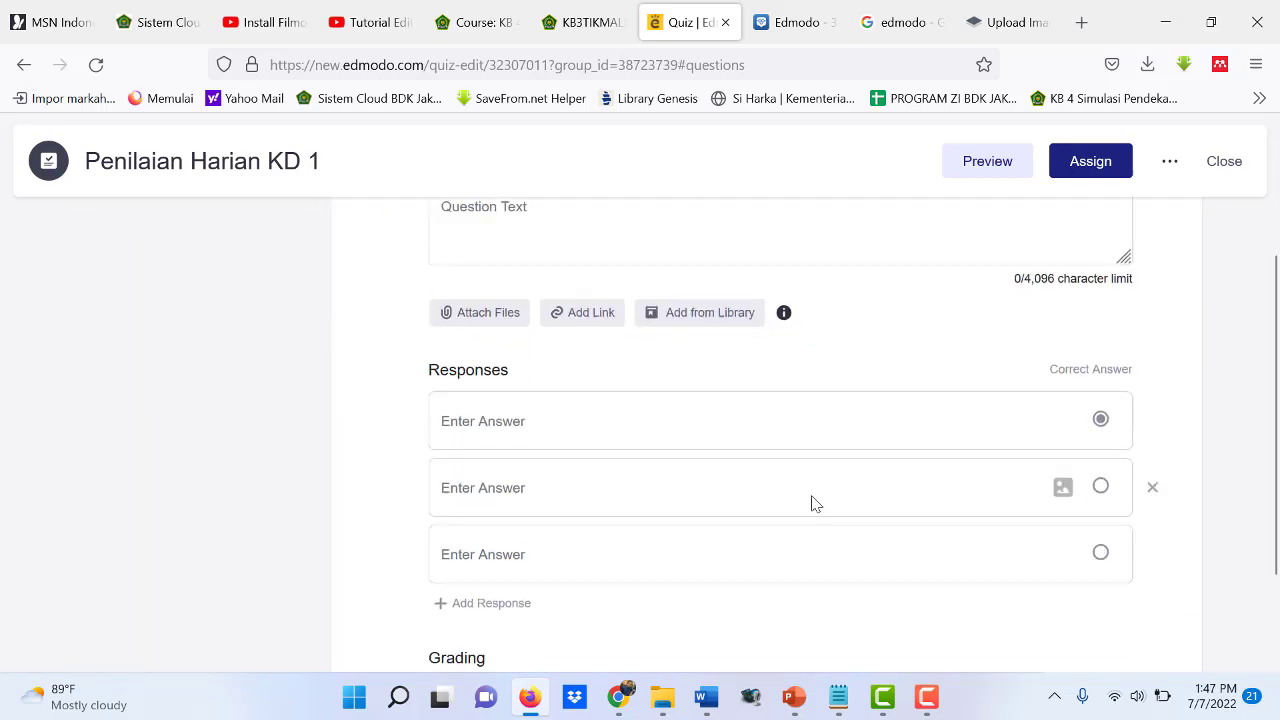
{"action": "scroll", "coordinate": [815, 503], "scroll_direction": "up", "scroll_amount": 4}
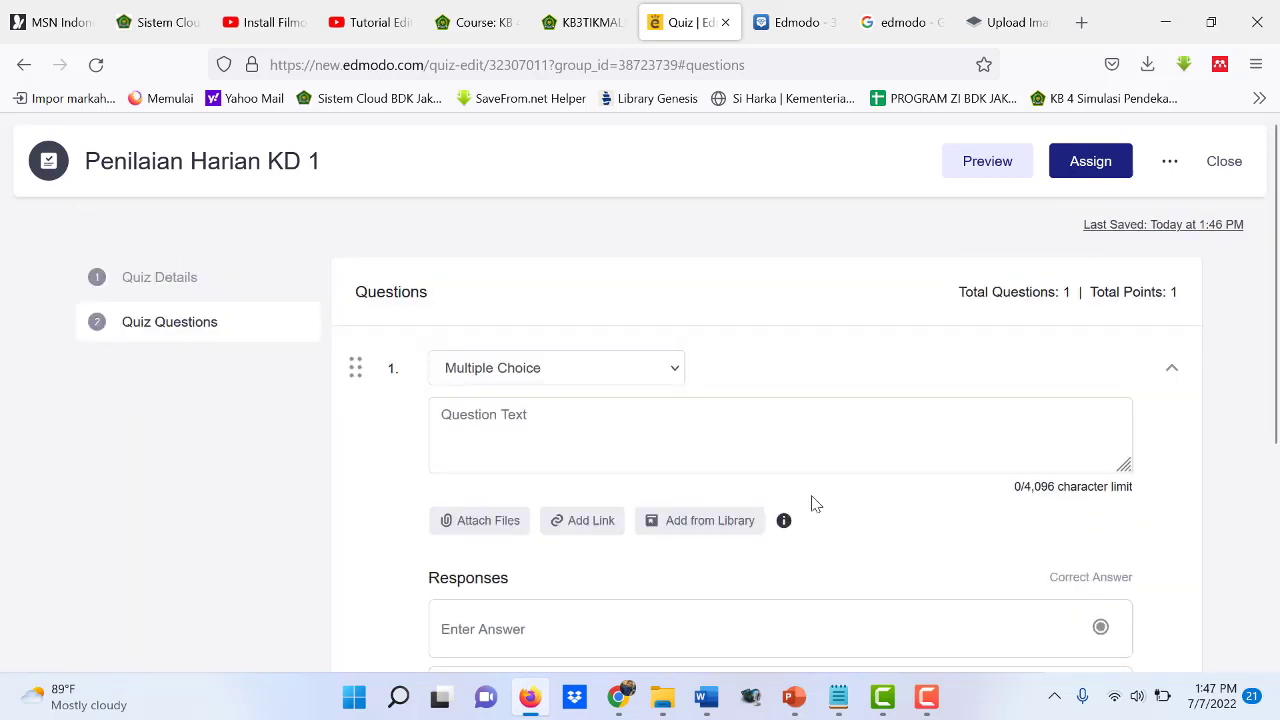
{"action": "left_click", "coordinate": [677, 375]}
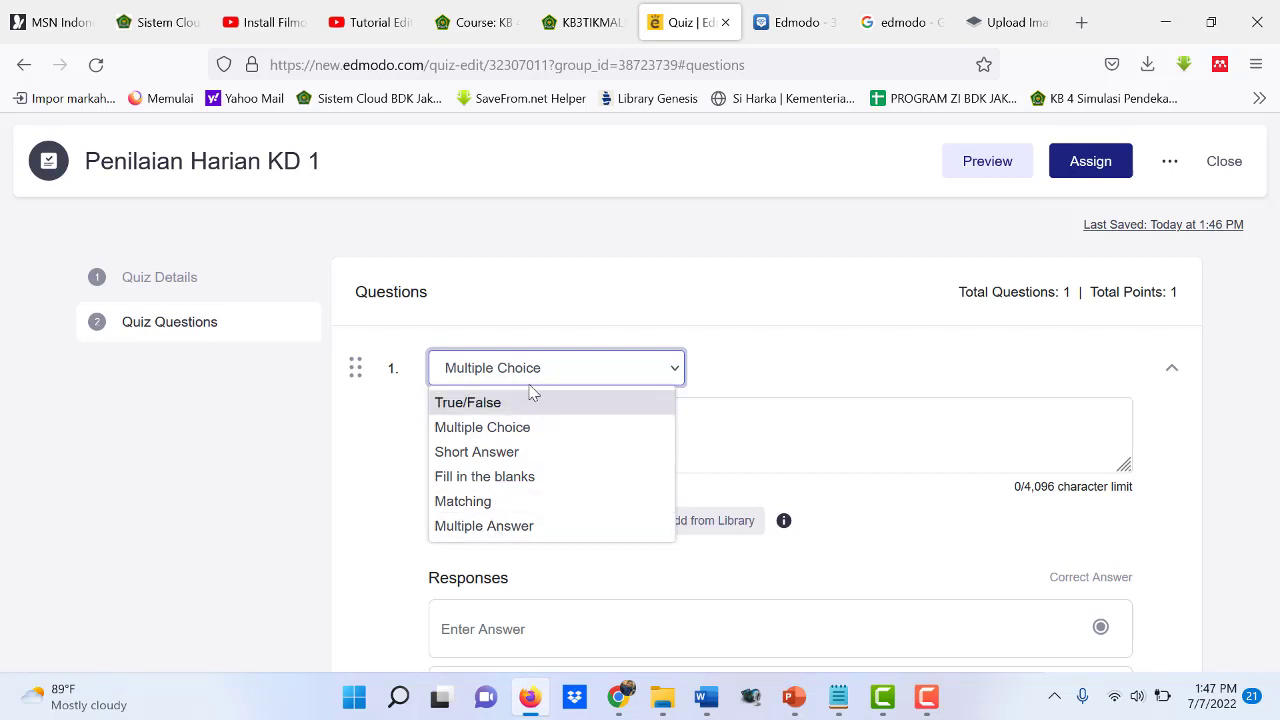
{"action": "left_click", "coordinate": [396, 540]}
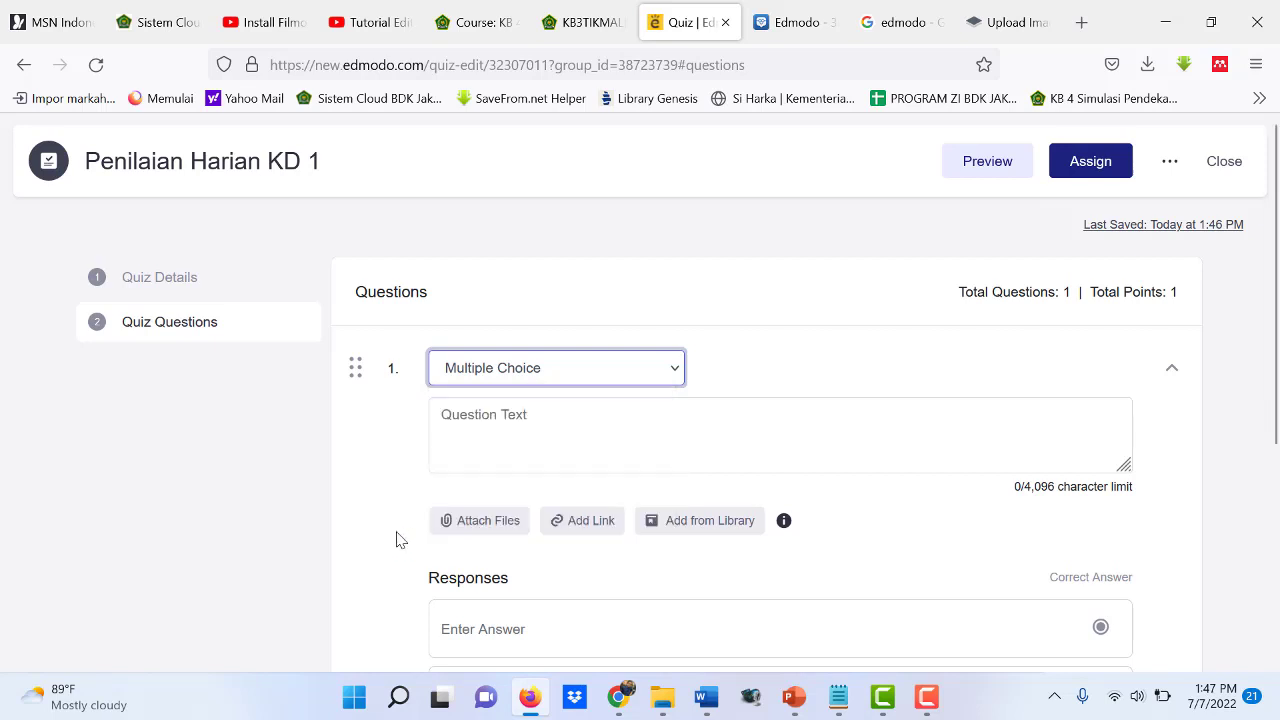
{"action": "left_click", "coordinate": [677, 371]}
{"action": "left_click", "coordinate": [529, 403]}
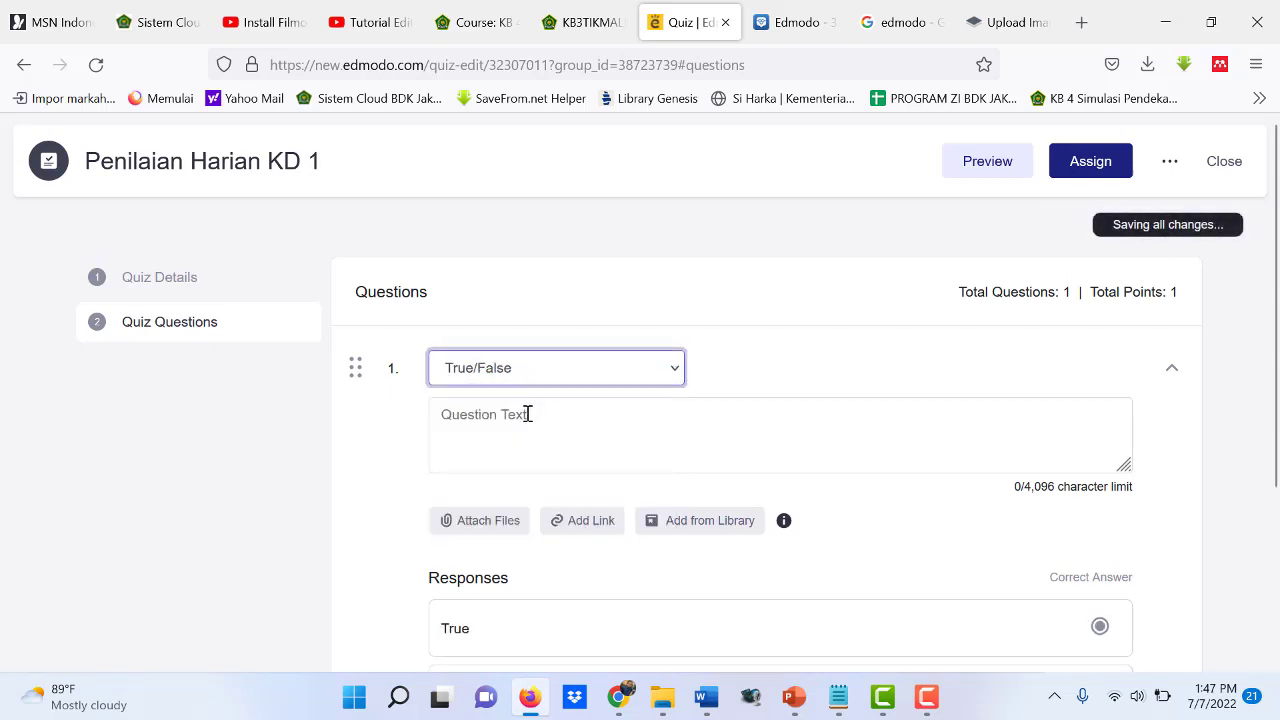
Enter "Metode ilmah pertama kali ditemukan oleh Dalton." as the question text and mark False as the correct answer.
{"action": "left_click", "coordinate": [578, 440]}
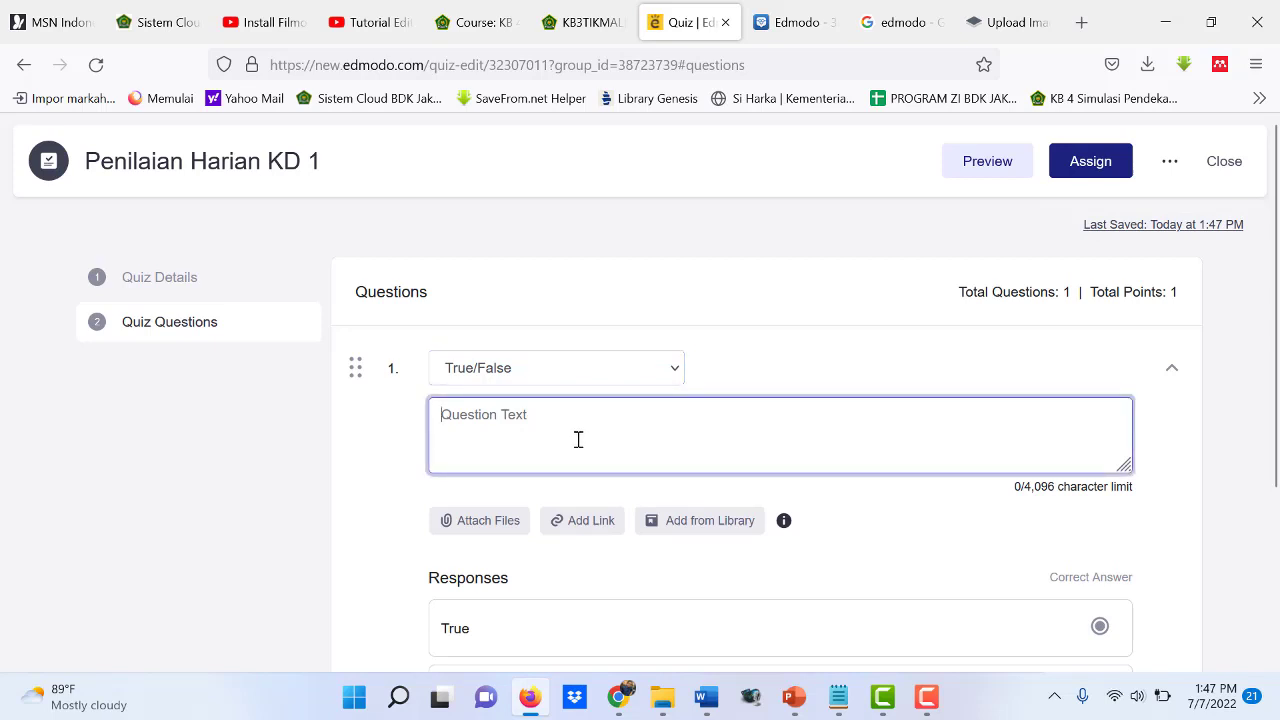
{"action": "type", "text": "Metode ilmah pertama kali ditemukan oleh Dalton"}
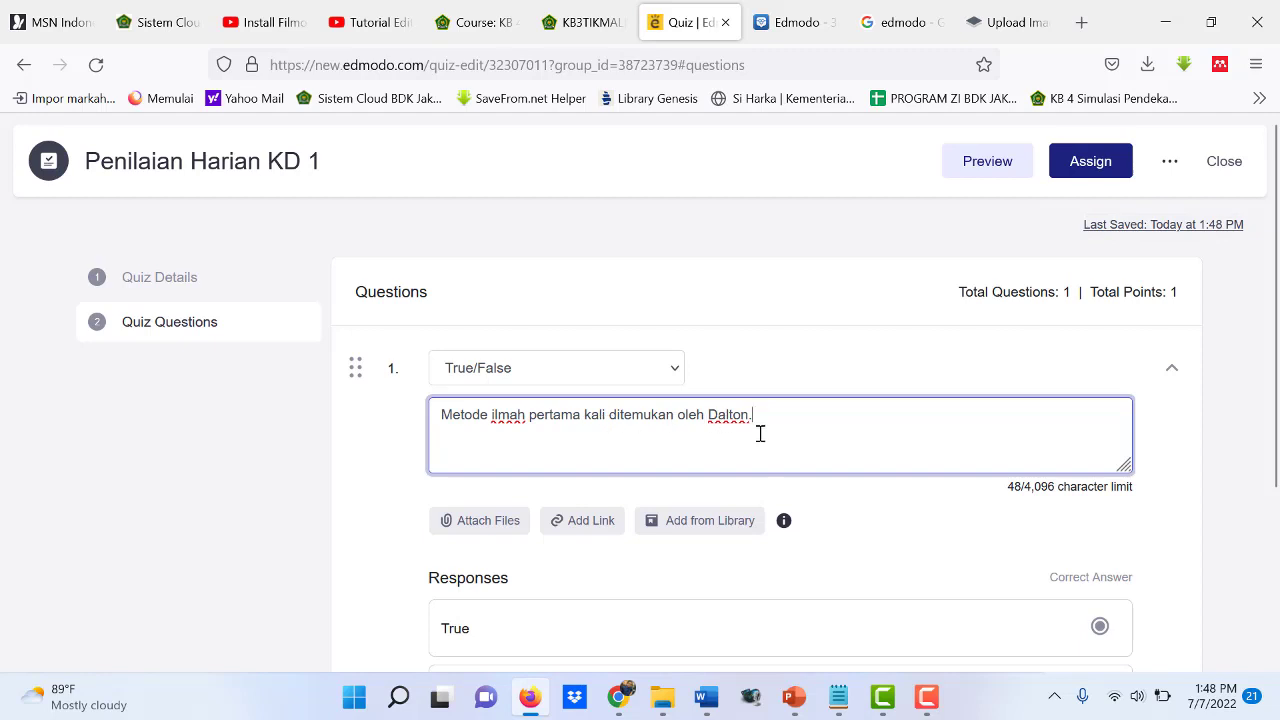
{"action": "scroll", "coordinate": [760, 433], "scroll_direction": "down", "scroll_amount": 1}
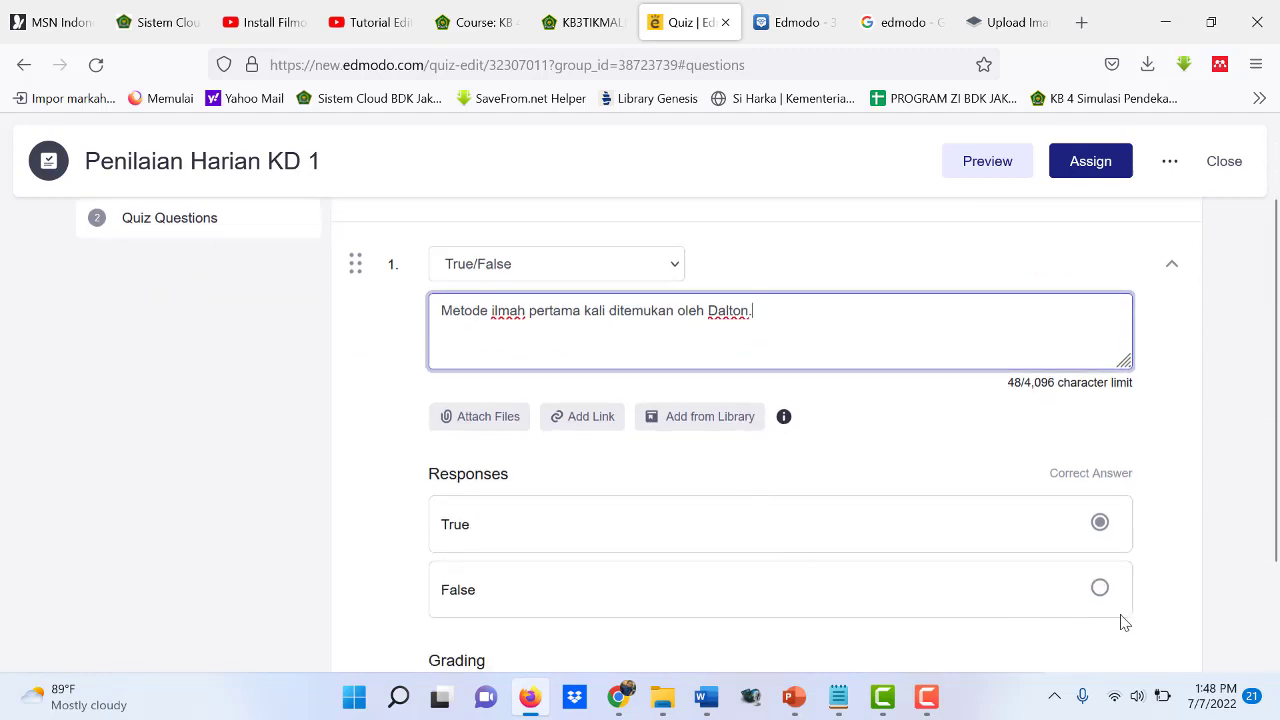
{"action": "left_click", "coordinate": [1100, 590]}
Set the question's grading to 3 points, and preview the quiz before returning to its editor.
{"action": "scroll", "coordinate": [870, 555], "scroll_direction": "down", "scroll_amount": 1}
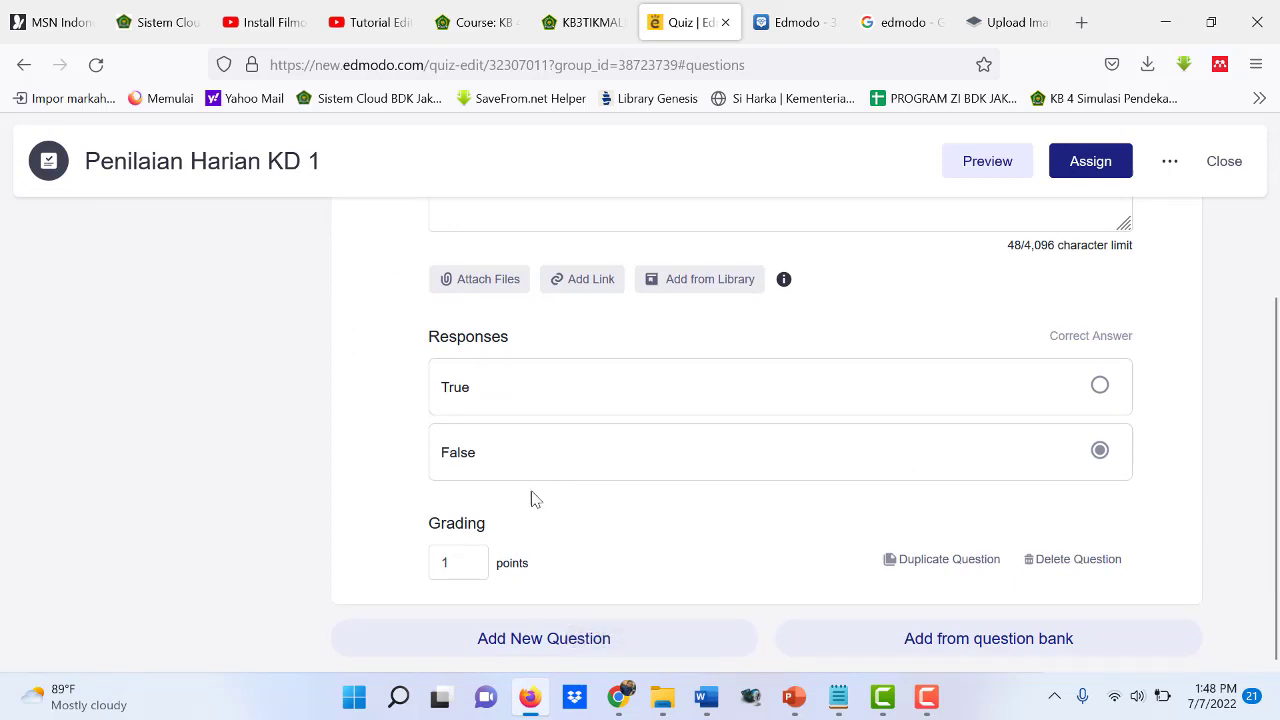
{"action": "left_click", "coordinate": [460, 560]}
{"action": "key", "text": "BackSpace"}
{"action": "type", "text": "2"}
{"action": "key", "text": "BackSpace"}
{"action": "type", "text": "3"}
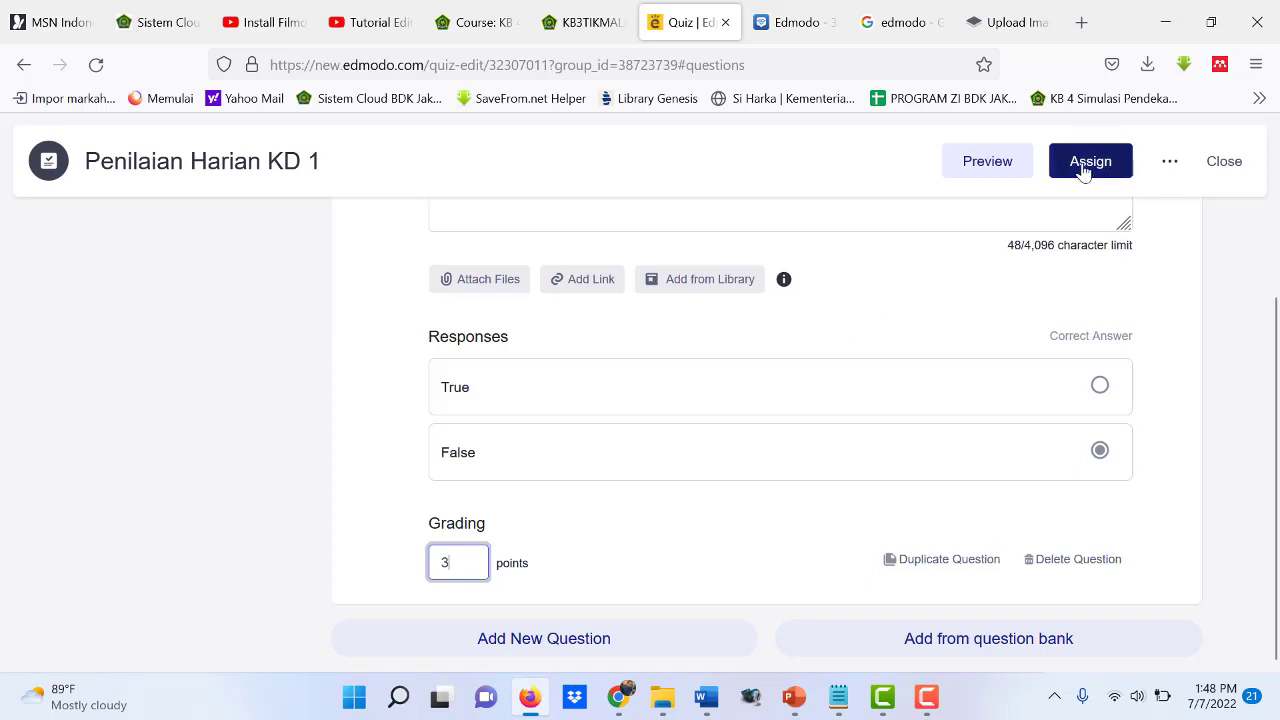
{"action": "left_click", "coordinate": [984, 168]}
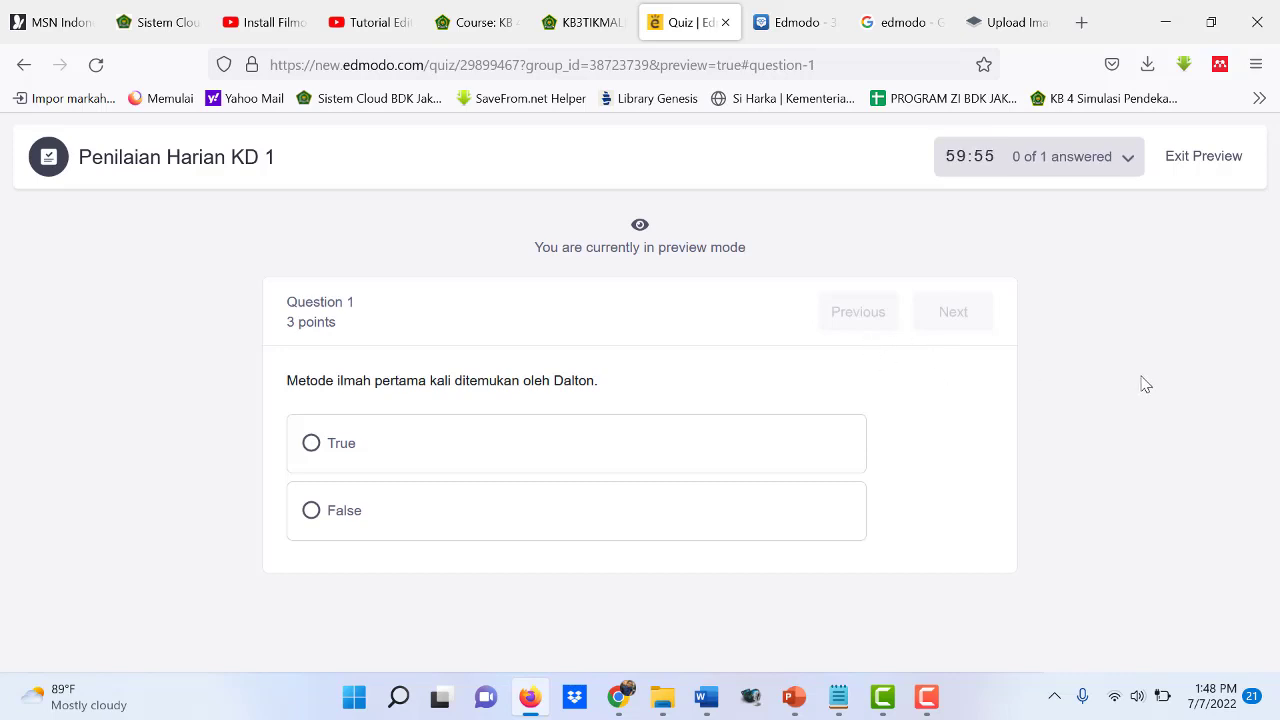
{"action": "left_click", "coordinate": [1185, 160]}
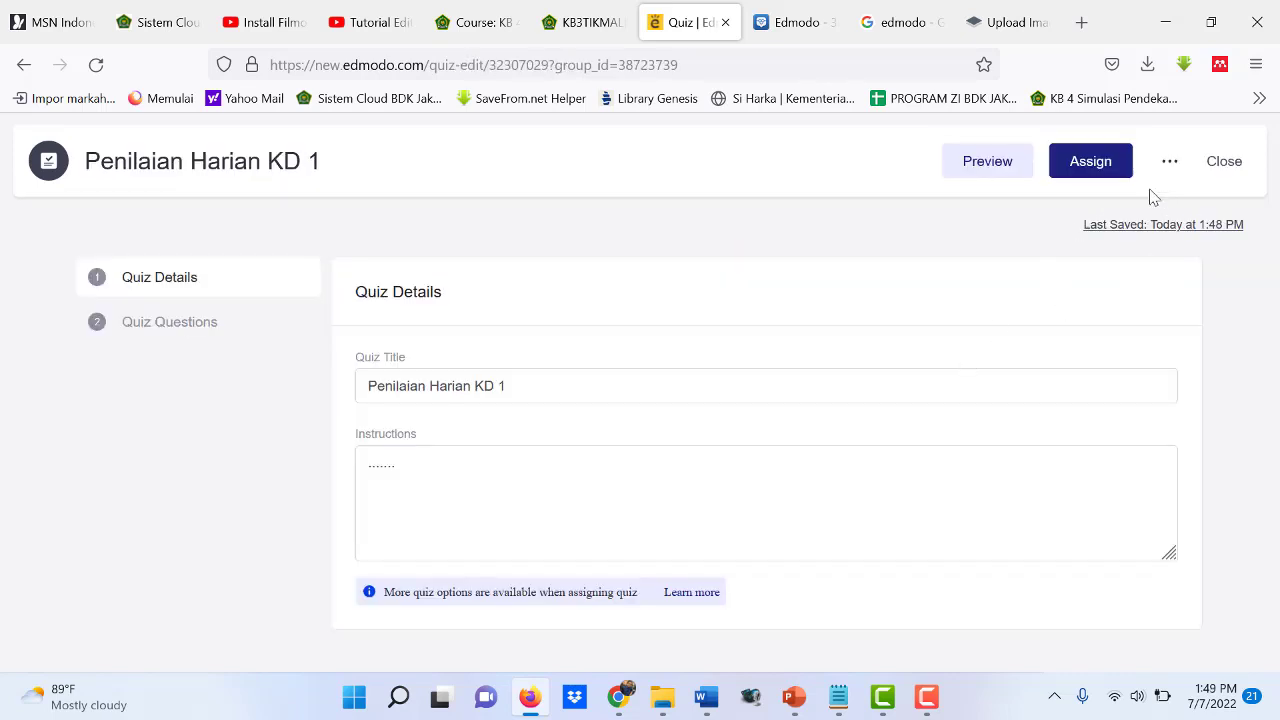
Start assigning the quiz to Fisika Kelas X and enable Randomize Questions.
{"action": "left_click", "coordinate": [1090, 163]}
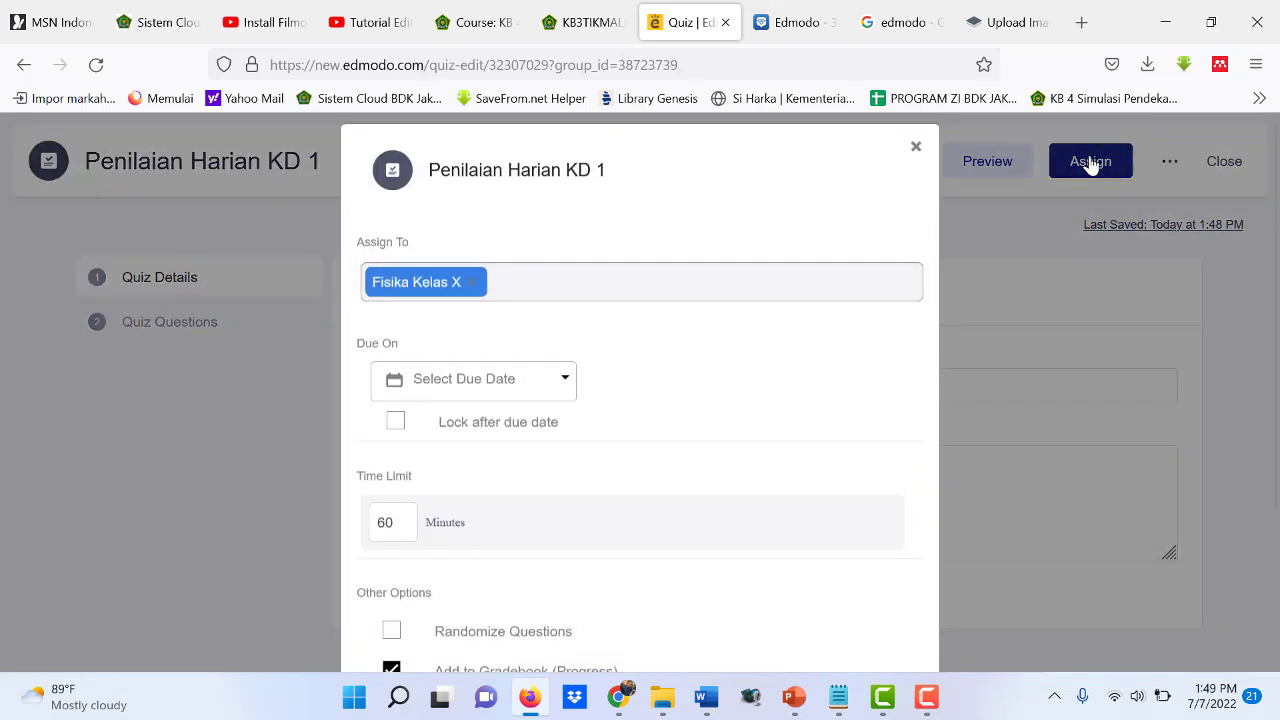
{"action": "scroll", "coordinate": [865, 330], "scroll_direction": "down", "scroll_amount": 3}
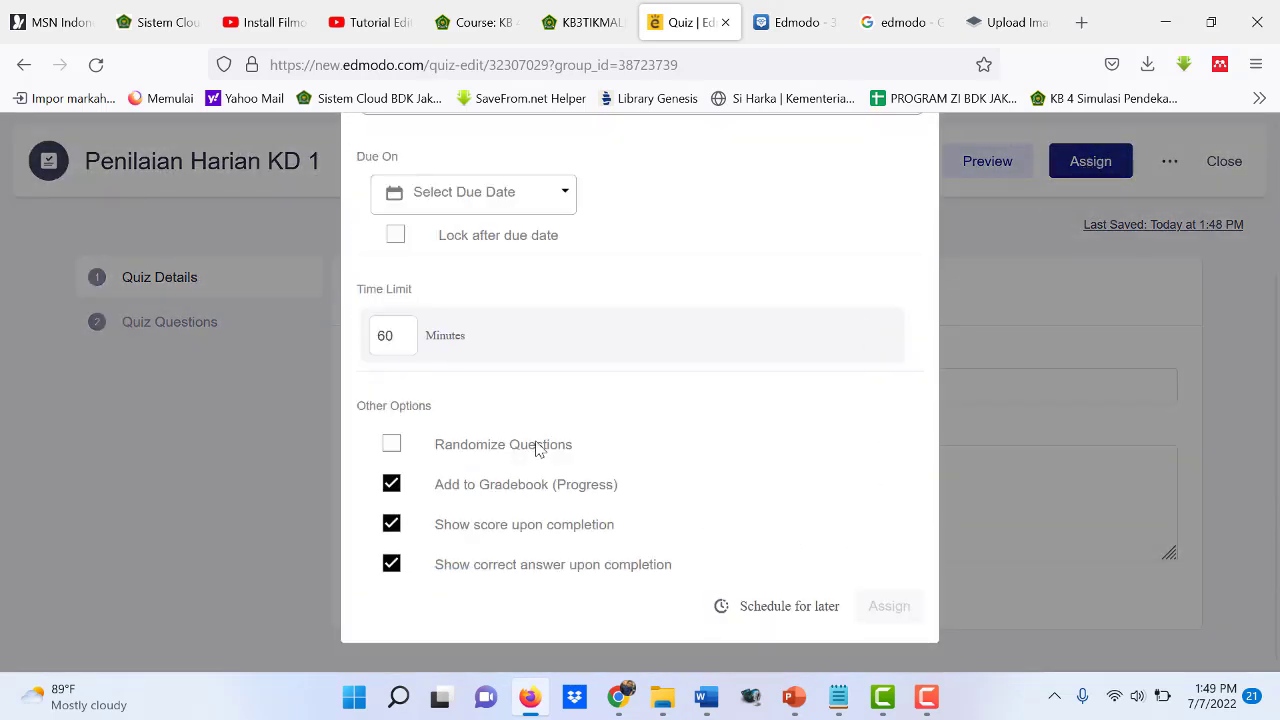
{"action": "scroll", "coordinate": [477, 349], "scroll_direction": "up", "scroll_amount": 2}
{"action": "left_click", "coordinate": [398, 537]}
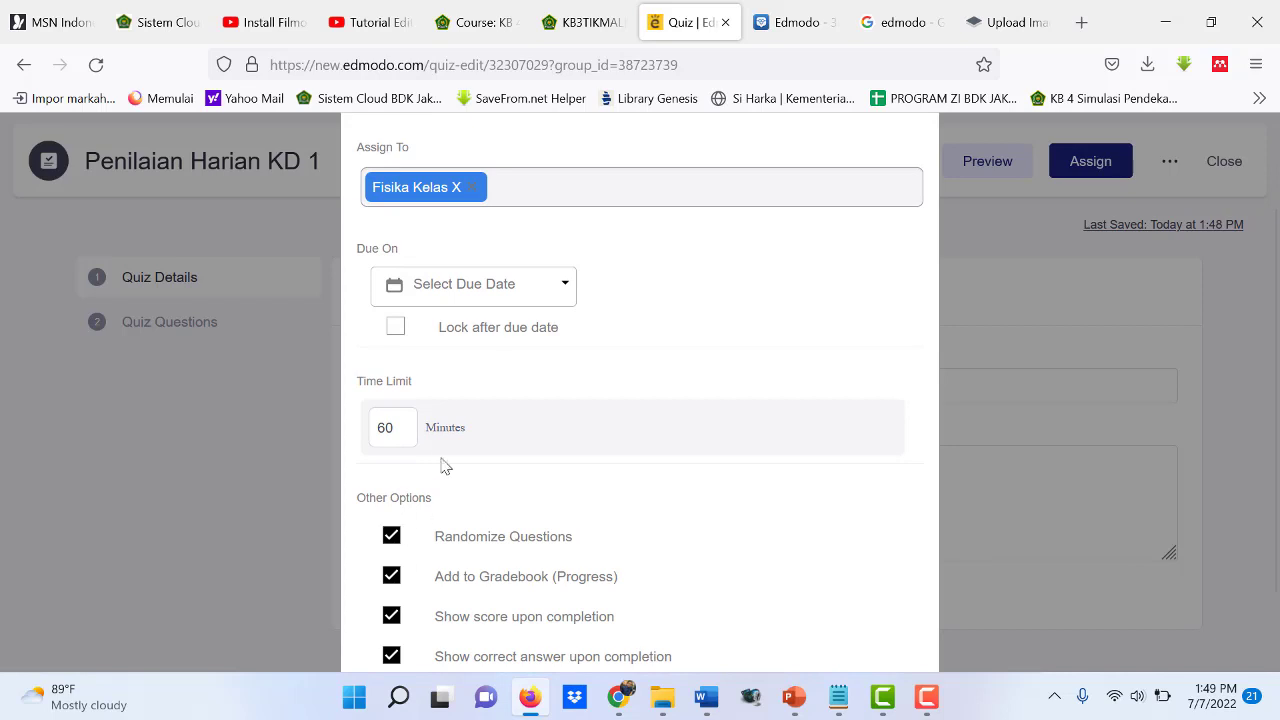
{"action": "left_click", "coordinate": [409, 428]}
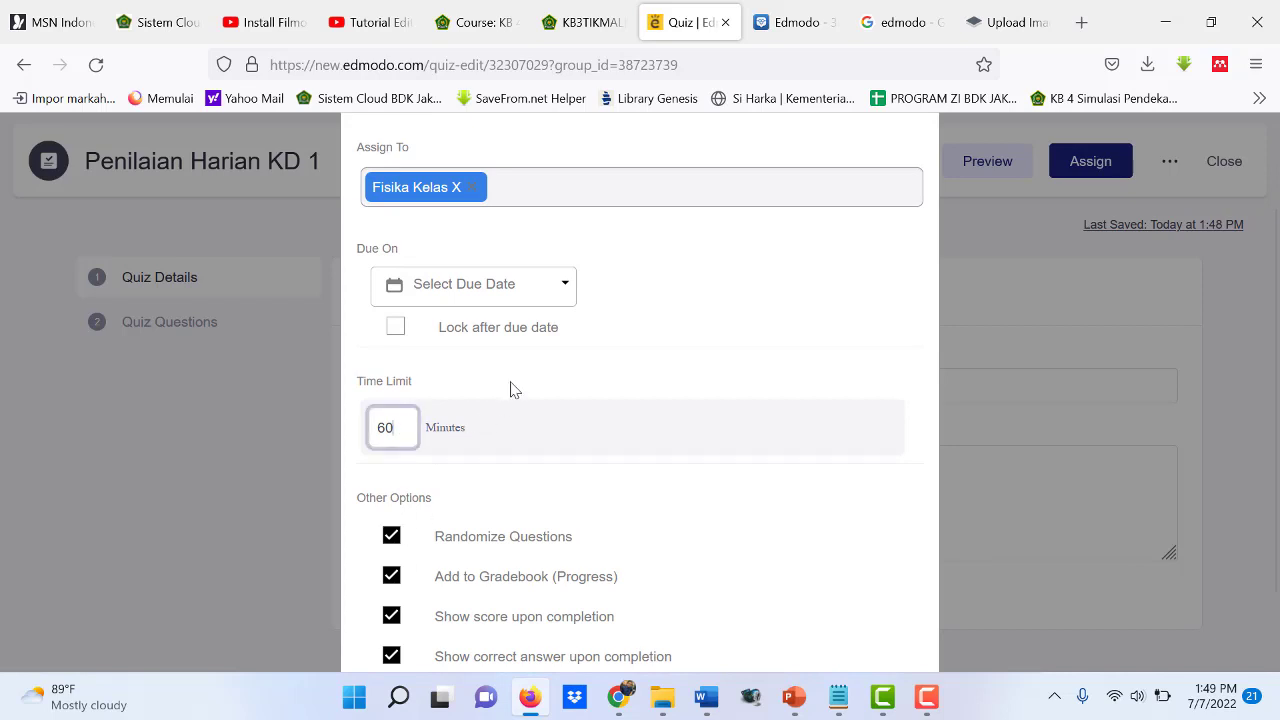
{"action": "left_click", "coordinate": [562, 297]}
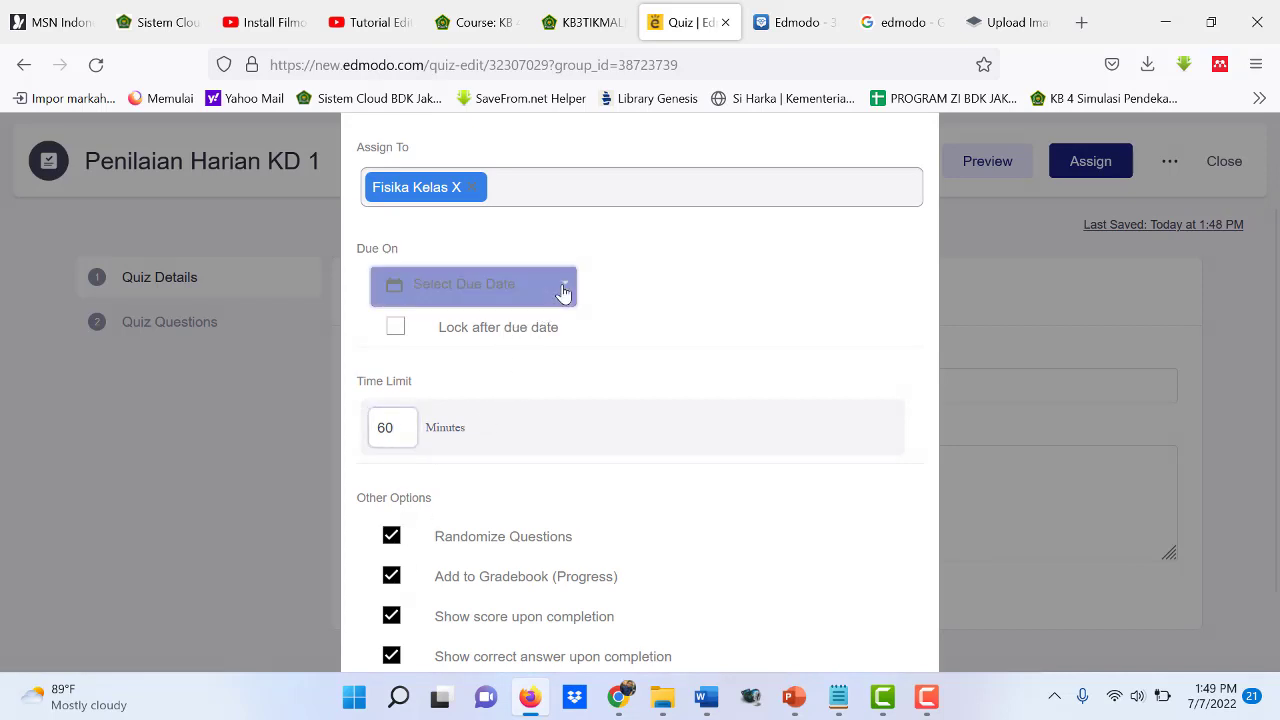
{"action": "left_click", "coordinate": [680, 270]}
{"action": "scroll", "coordinate": [814, 334], "scroll_direction": "down", "scroll_amount": 2}
{"action": "scroll", "coordinate": [860, 455], "scroll_direction": "up", "scroll_amount": 4}
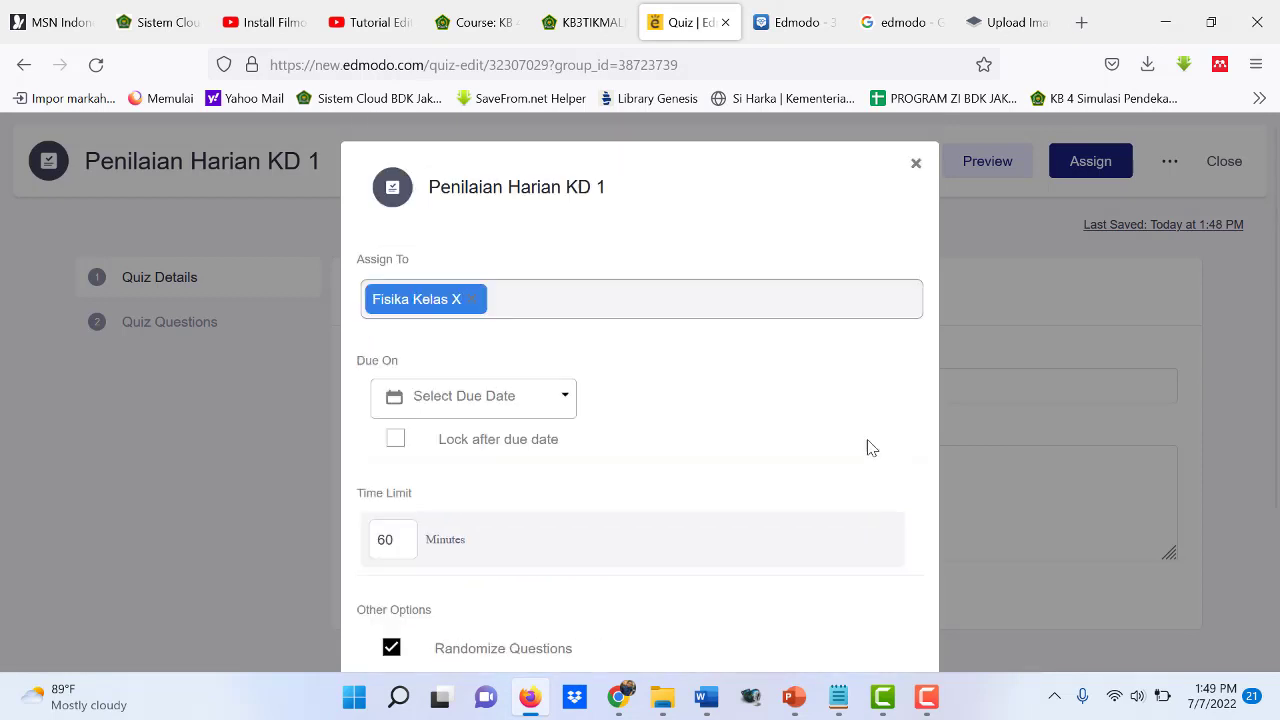
{"action": "scroll", "coordinate": [584, 393], "scroll_direction": "down", "scroll_amount": 4}
{"action": "scroll", "coordinate": [584, 393], "scroll_direction": "up", "scroll_amount": 3}
Set the quiz's time limit to 30 minutes and its due date to 07/29/2022.
{"action": "left_click", "coordinate": [400, 540]}
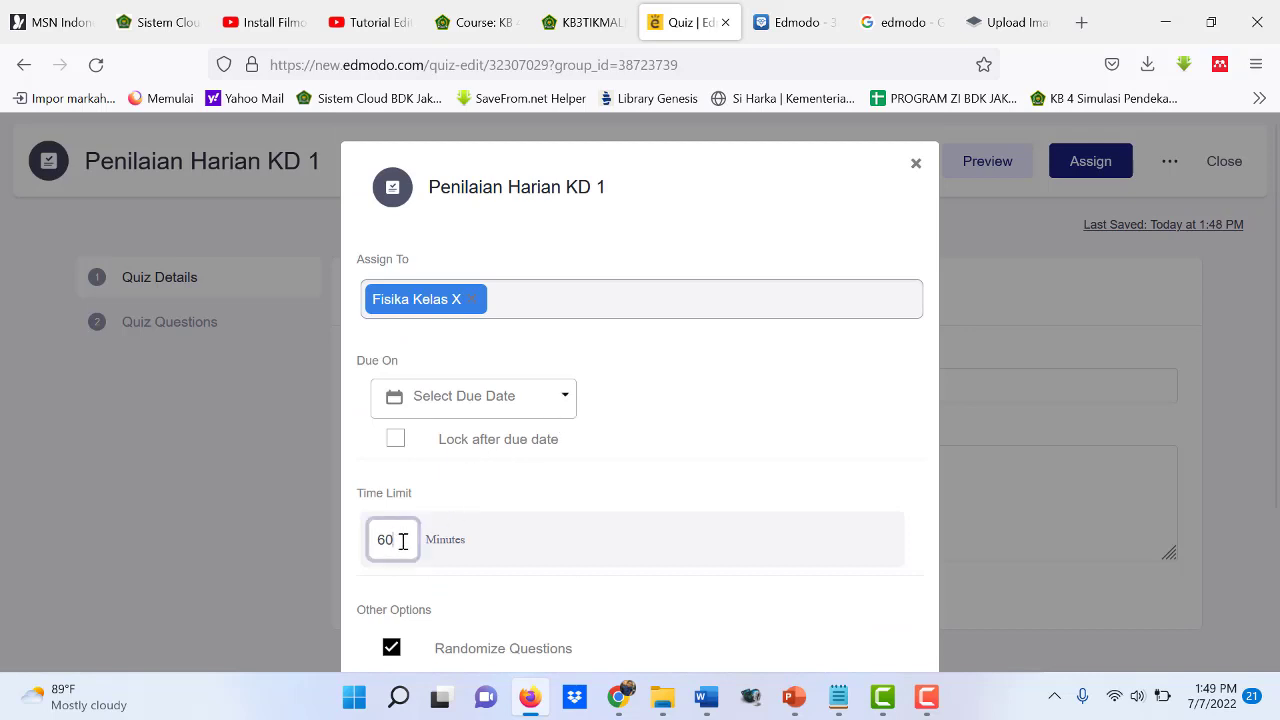
{"action": "key", "text": "BackSpace"}
{"action": "key", "text": "BackSpace"}
{"action": "type", "text": "30"}
{"action": "left_click", "coordinate": [561, 400]}
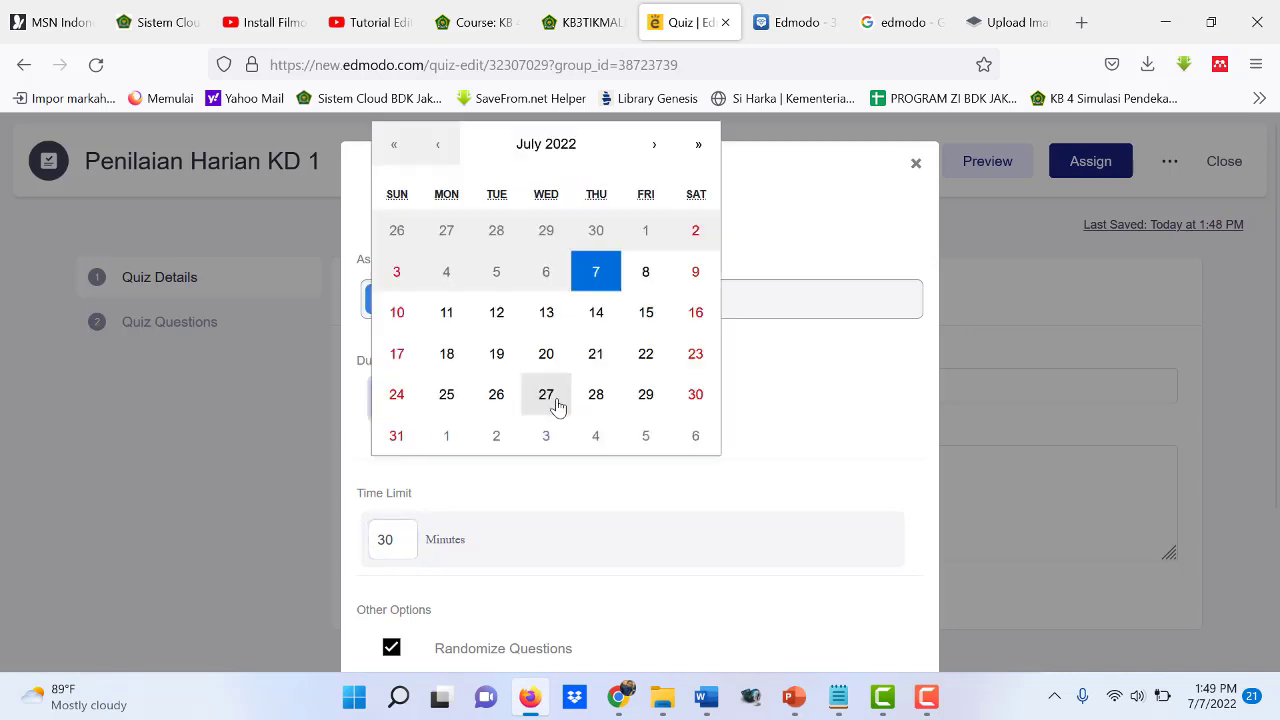
{"action": "left_click", "coordinate": [646, 400]}
Assign the quiz to the class and dismiss the confirmation.
{"action": "scroll", "coordinate": [826, 494], "scroll_direction": "down", "scroll_amount": 3}
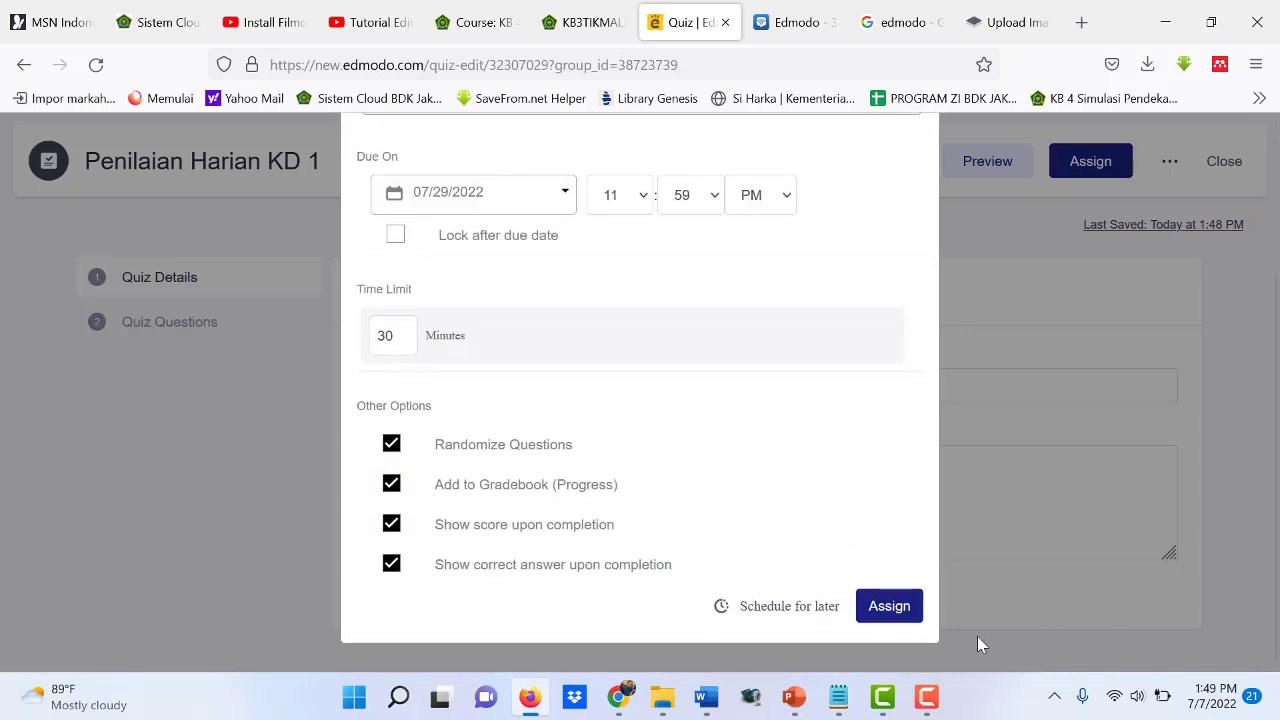
{"action": "left_click", "coordinate": [884, 612]}
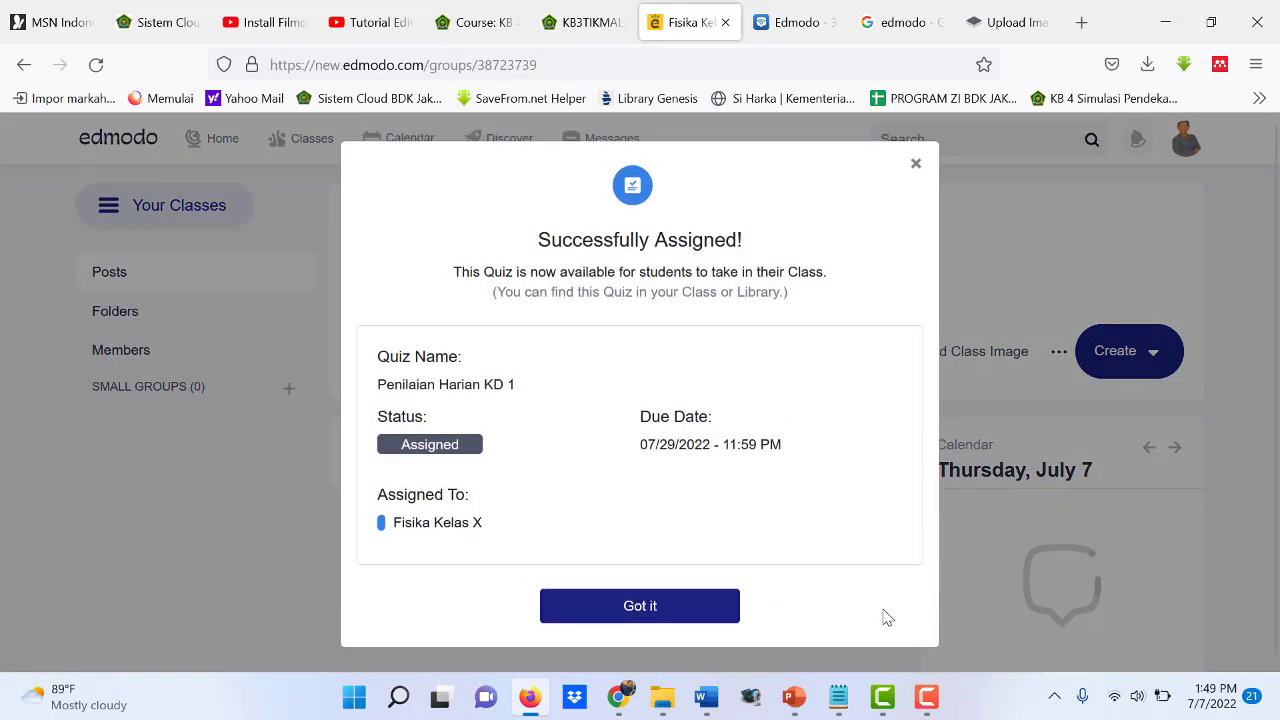
{"action": "left_click", "coordinate": [645, 612]}
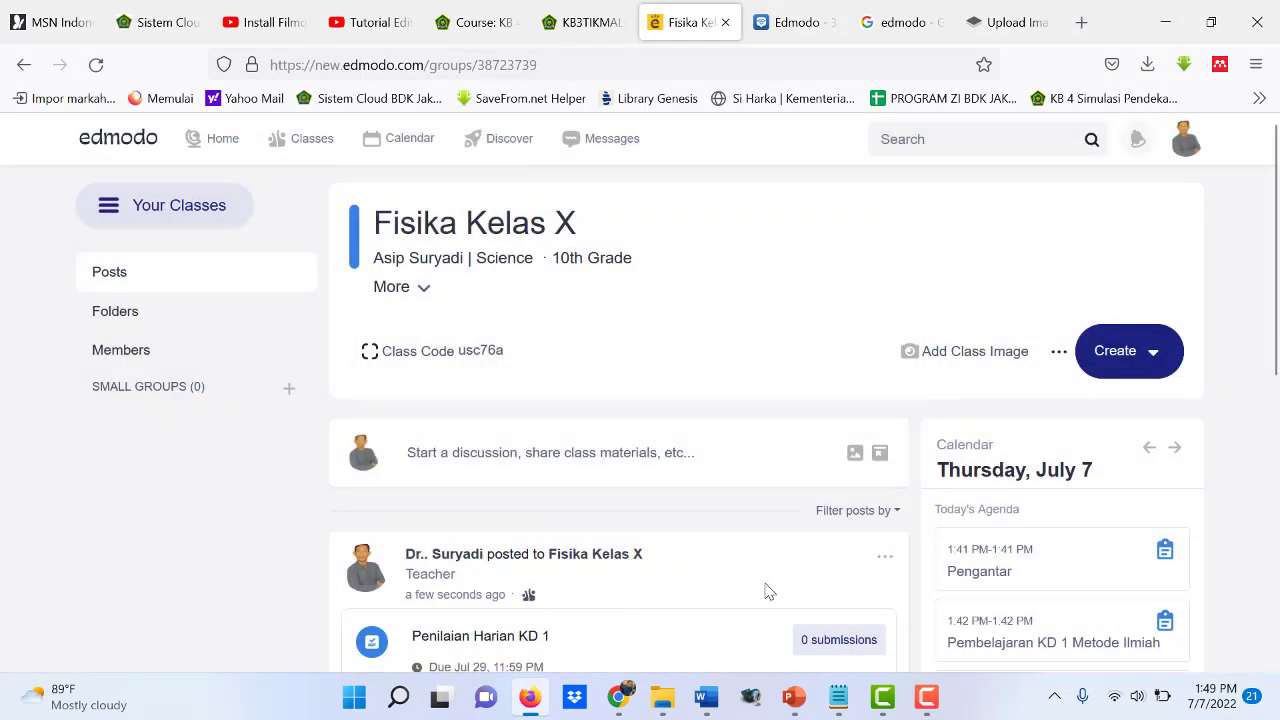
Look over the assigned quiz in the class stream, the content types available for creation, and the older posts.
{"action": "scroll", "coordinate": [806, 503], "scroll_direction": "down", "scroll_amount": 2}
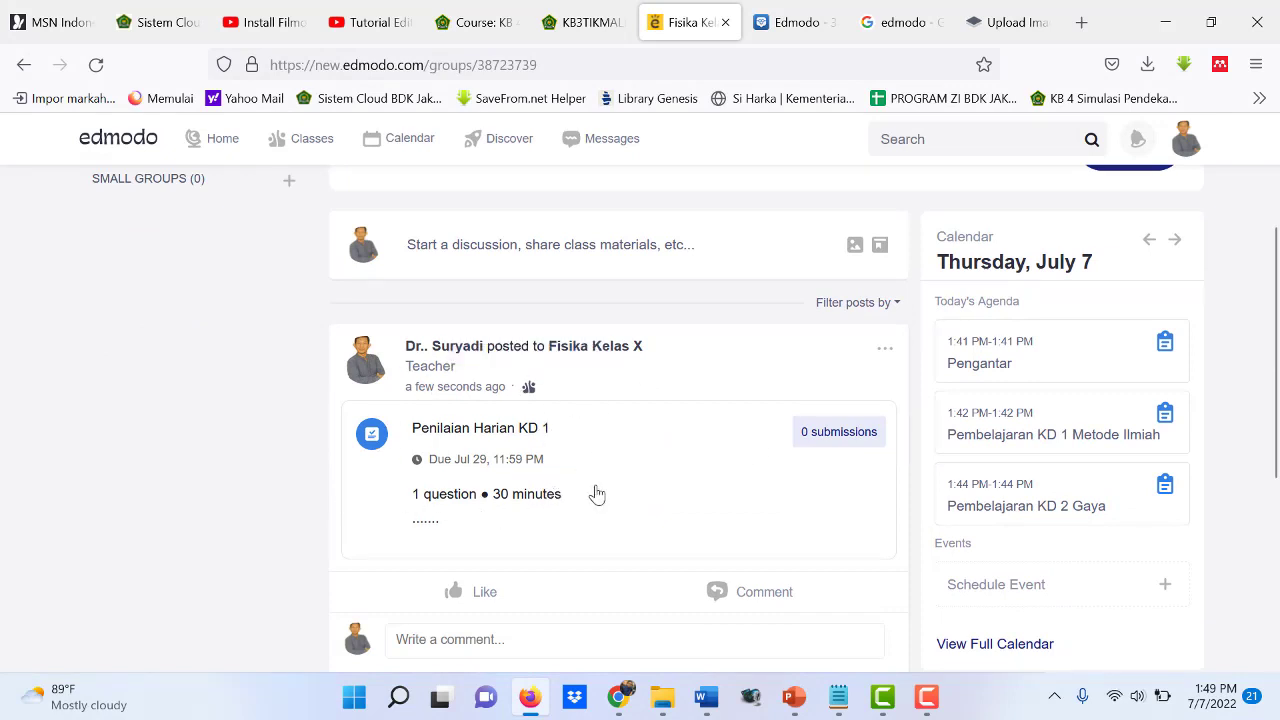
{"action": "scroll", "coordinate": [1177, 337], "scroll_direction": "up", "scroll_amount": 2}
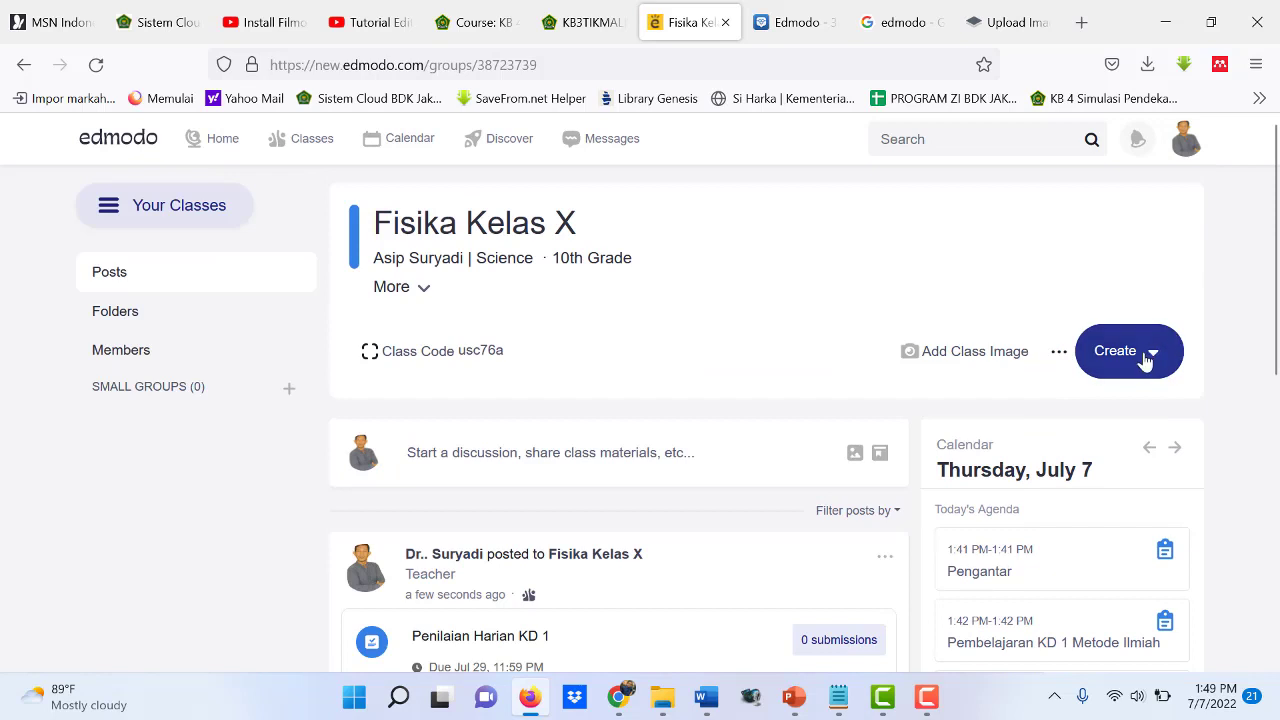
{"action": "left_click", "coordinate": [1147, 355]}
{"action": "mouse_move", "coordinate": [1020, 505]}
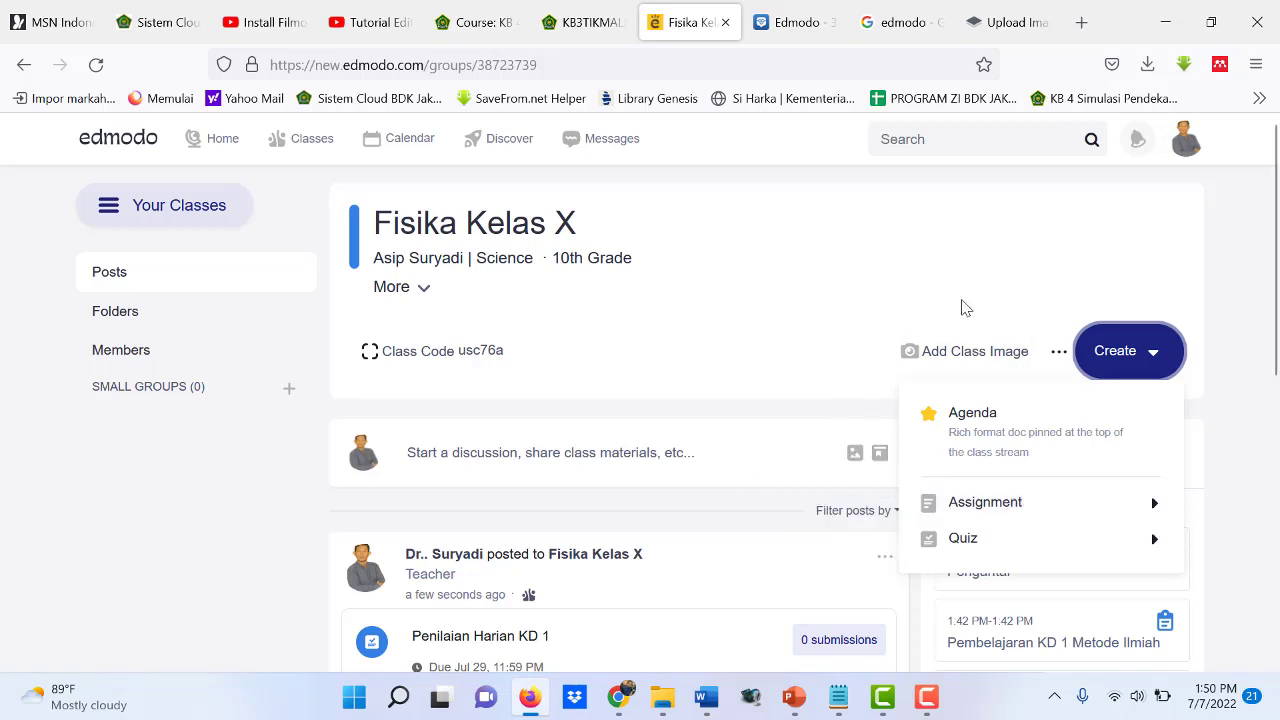
{"action": "scroll", "coordinate": [924, 447], "scroll_direction": "down", "scroll_amount": 3}
{"action": "scroll", "coordinate": [924, 447], "scroll_direction": "down", "scroll_amount": 4}
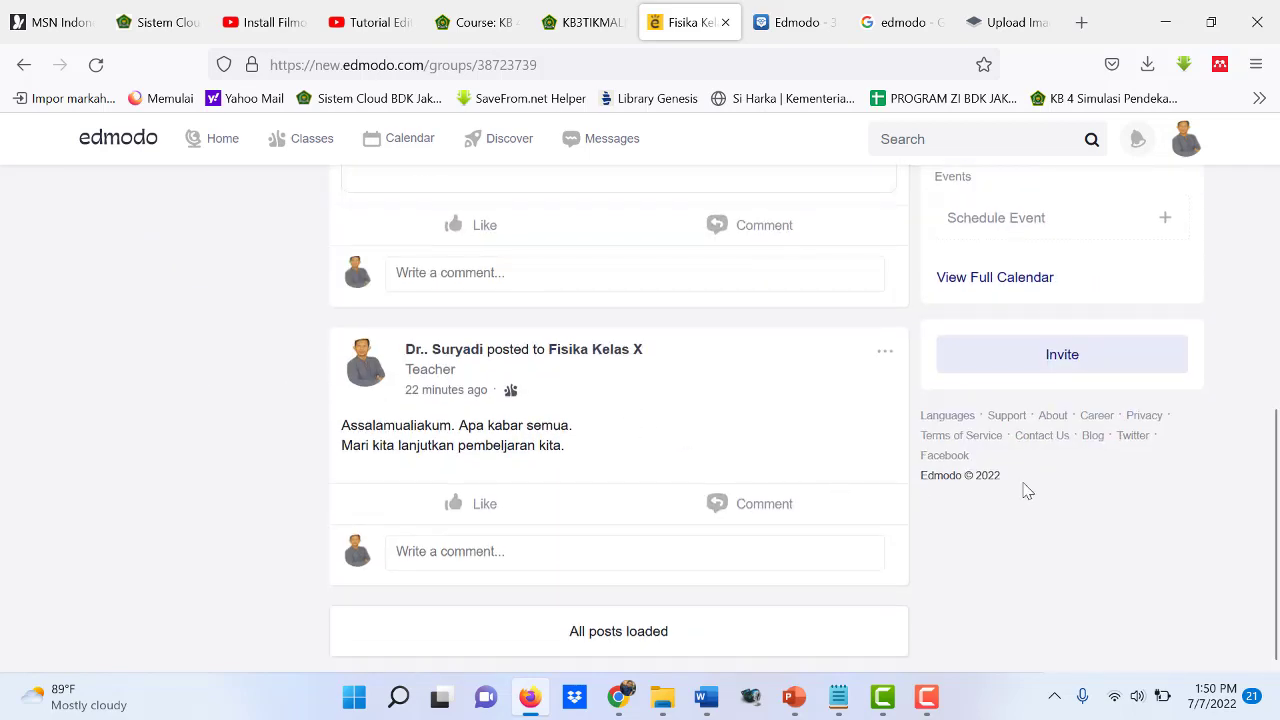
{"action": "scroll", "coordinate": [1025, 489], "scroll_direction": "up", "scroll_amount": 7}
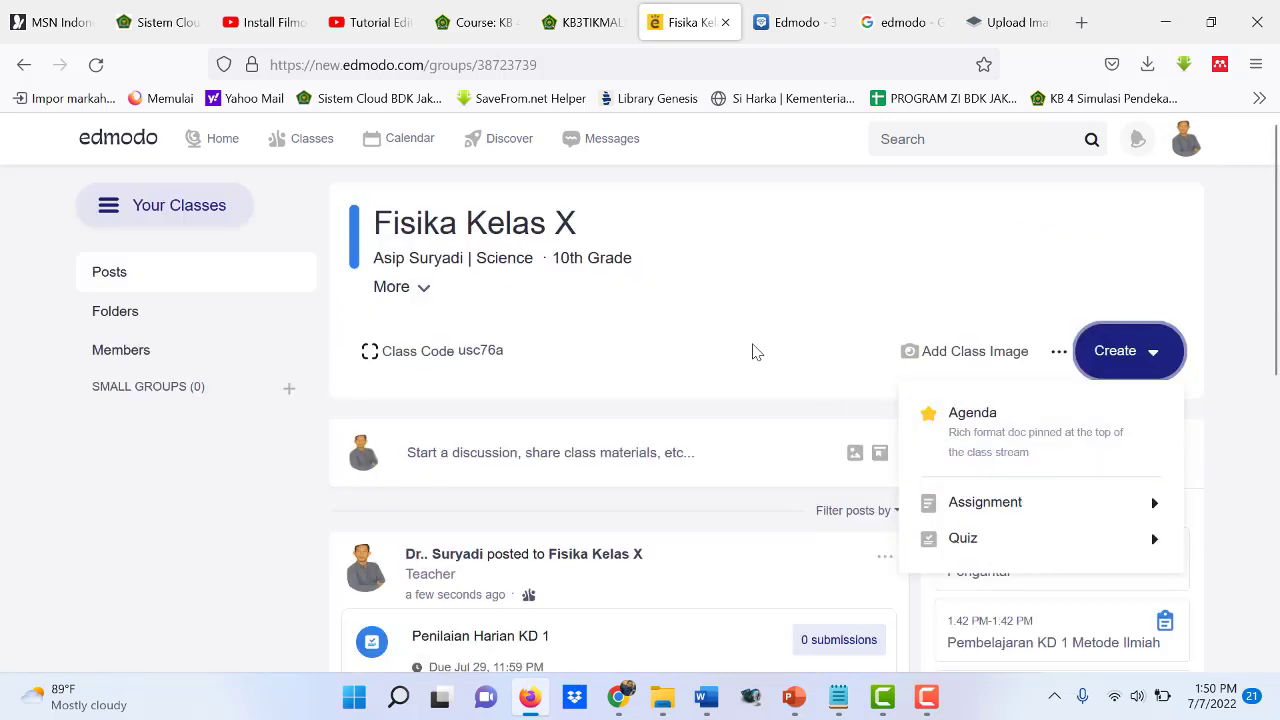